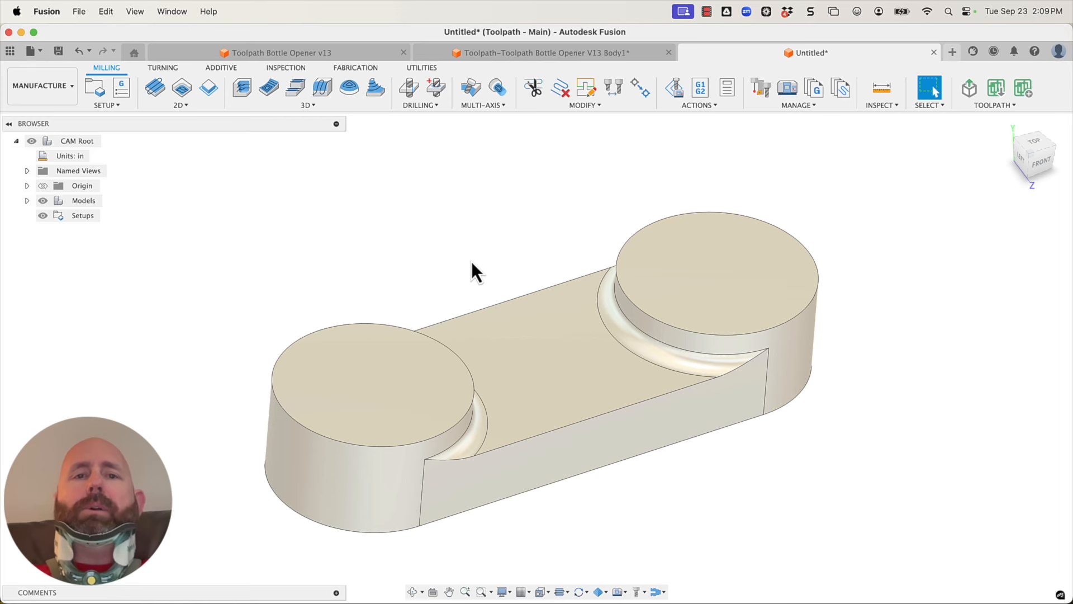
- Examine the recessed middle face, its front upper edge and the curved transitions beside the cylinders, and review the 3D milling strategies
{"action": "scroll", "coordinate": [633, 482], "scroll_direction": "up", "scroll_amount": 5}
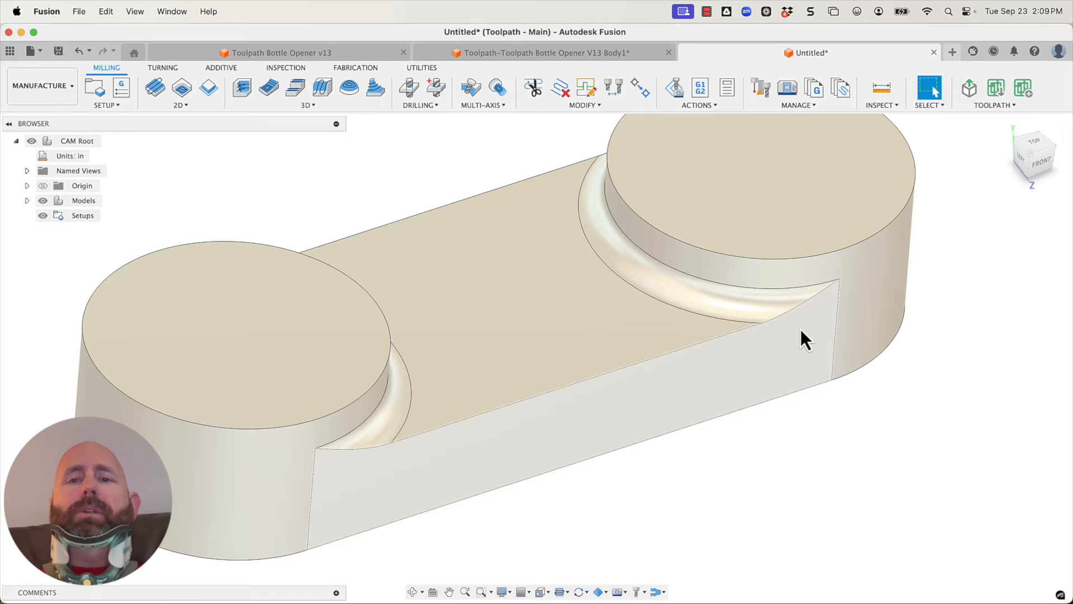
{"action": "scroll", "coordinate": [695, 554], "scroll_direction": "down", "scroll_amount": 1}
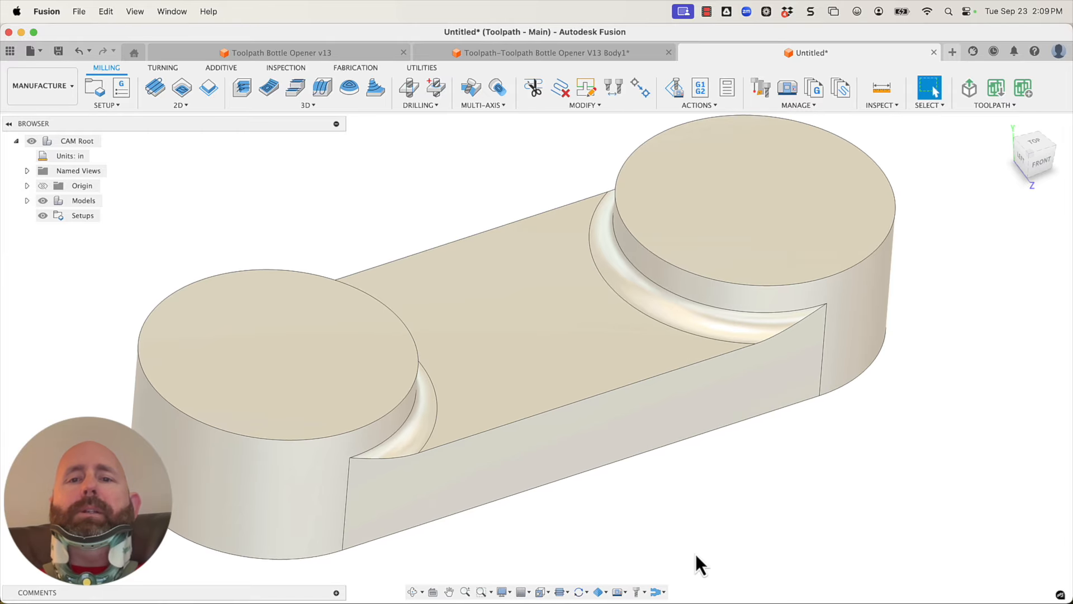
{"action": "left_click", "coordinate": [580, 337]}
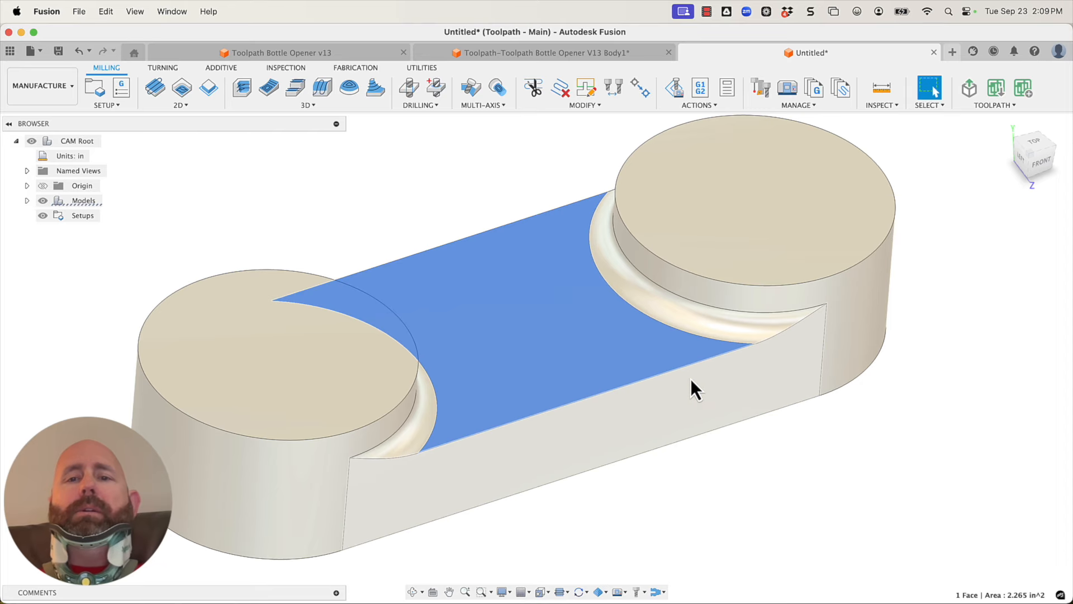
{"action": "left_click", "coordinate": [850, 421]}
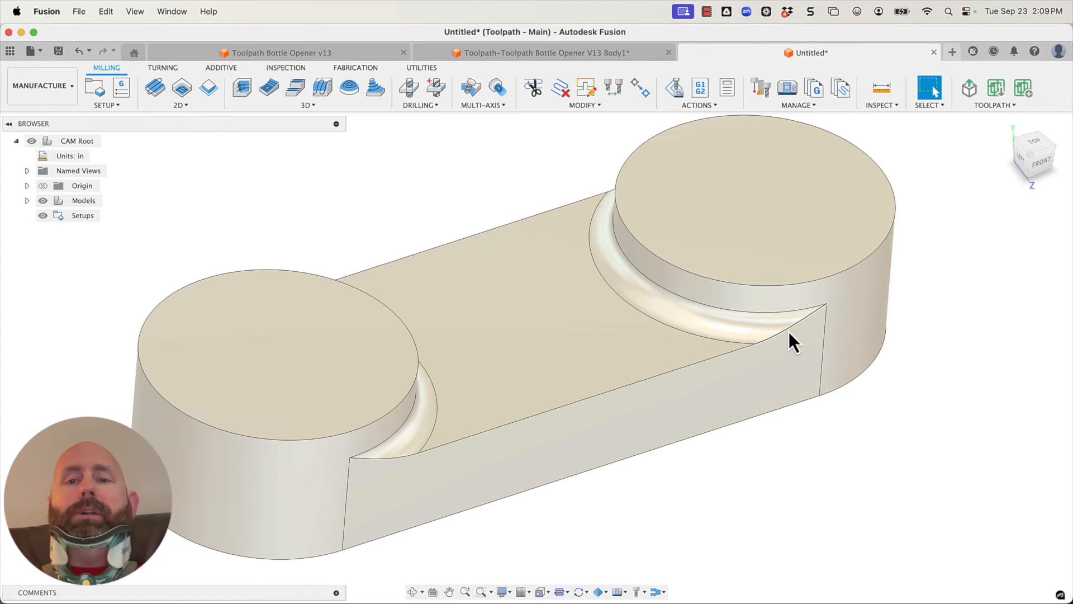
{"action": "left_click", "coordinate": [771, 337]}
{"action": "left_click", "coordinate": [749, 347]}
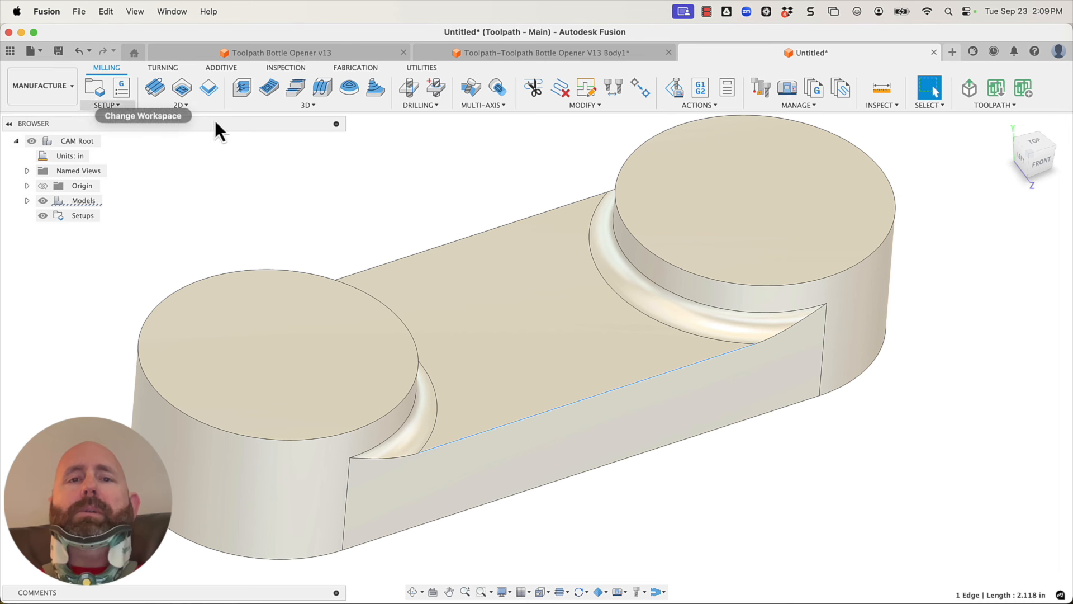
{"action": "left_click", "coordinate": [321, 107]}
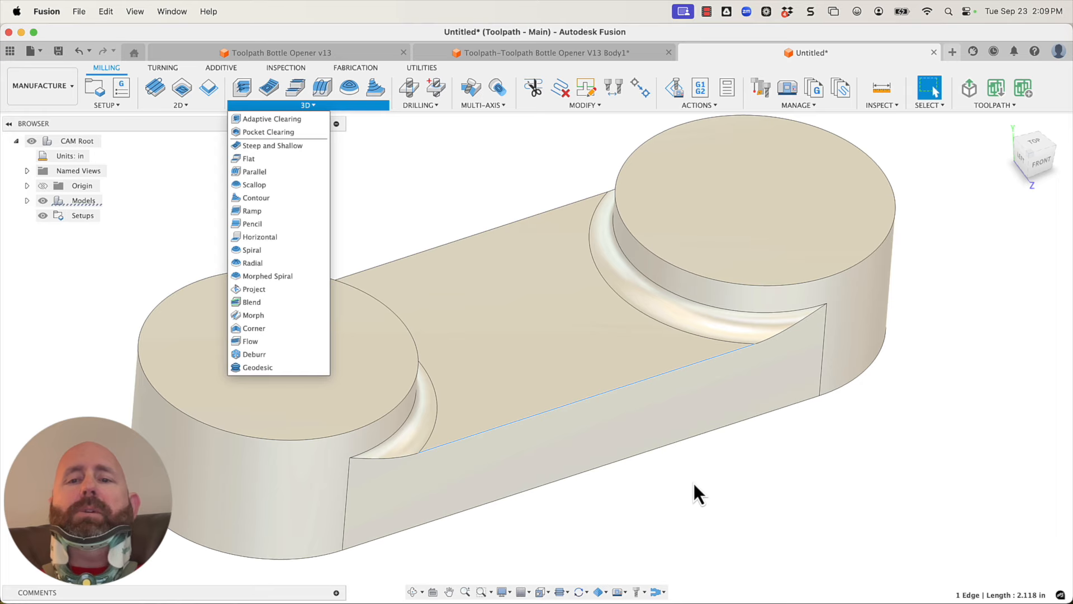
{"action": "key", "text": "Escape"}
{"action": "key", "text": "Escape"}
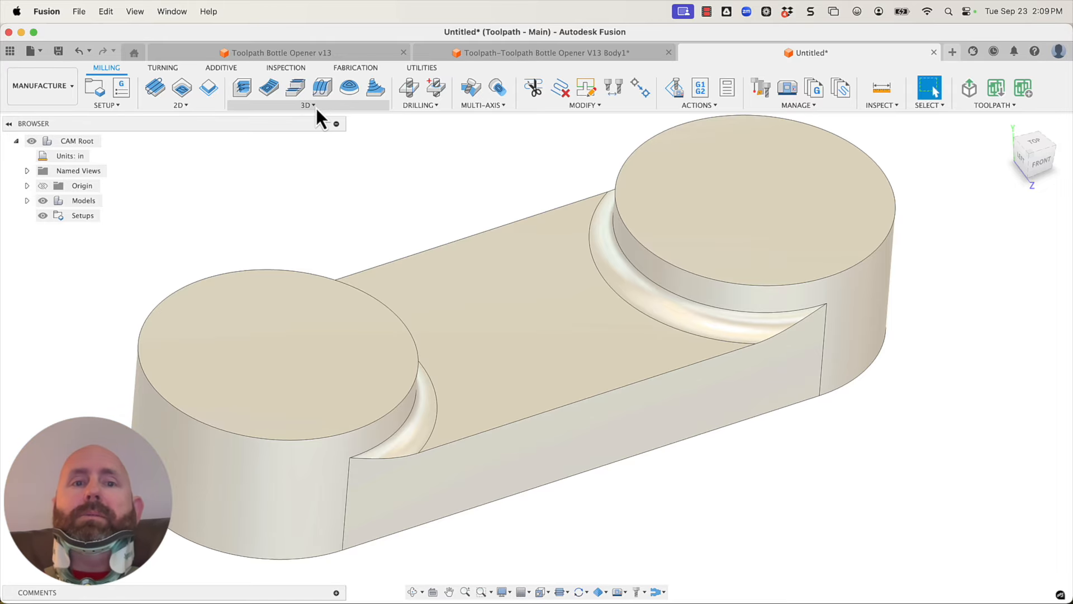
- Switch from the Manufacture workspace to the Design workspace
{"action": "left_click", "coordinate": [53, 86]}
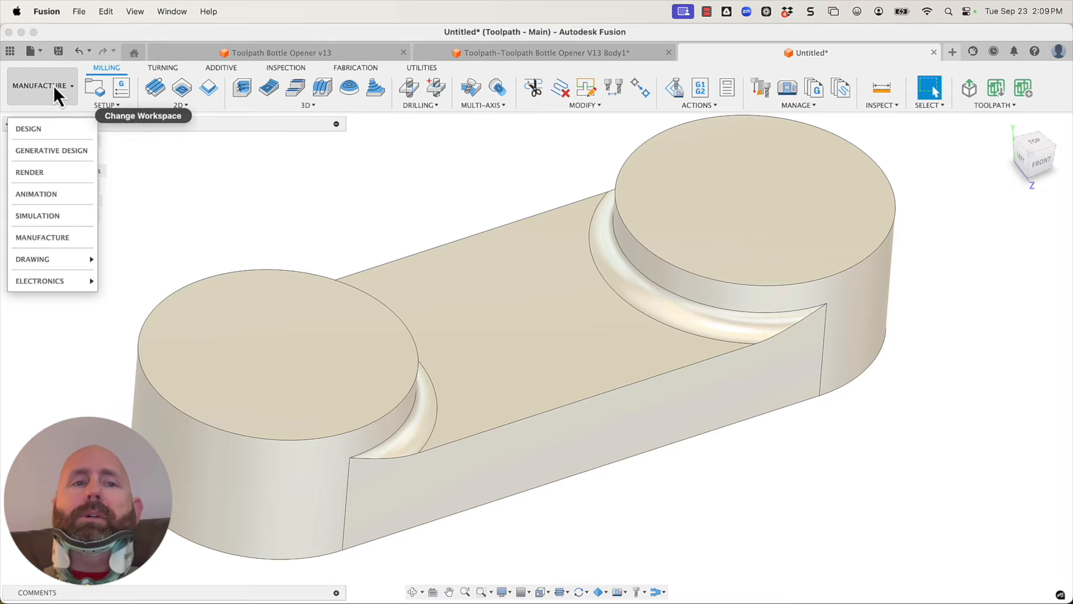
{"action": "left_click", "coordinate": [30, 130]}
- Try to chamfer the tangent edge chain along the front of the recessed middle face with an equal distance of 0.01 in
{"action": "left_click", "coordinate": [374, 106]}
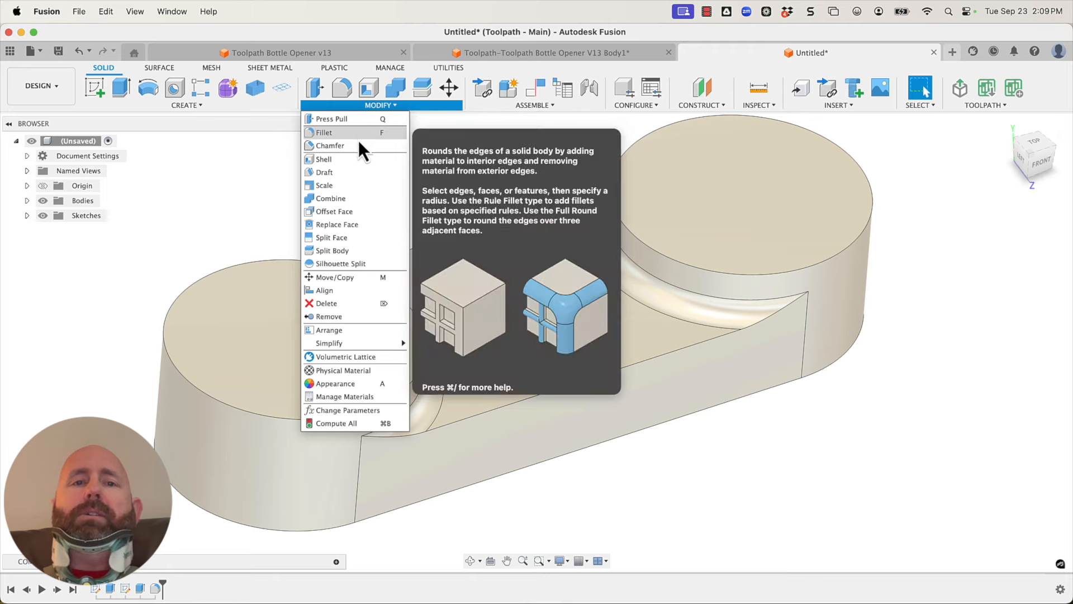
{"action": "left_click", "coordinate": [358, 146]}
{"action": "left_click", "coordinate": [674, 355]}
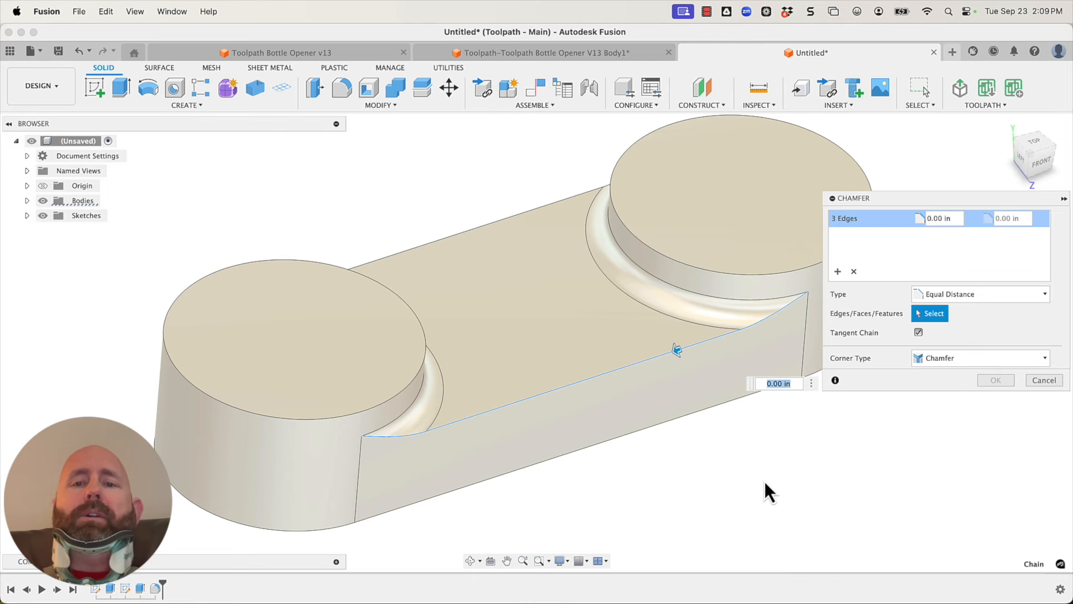
{"action": "type", "text": ".001"}
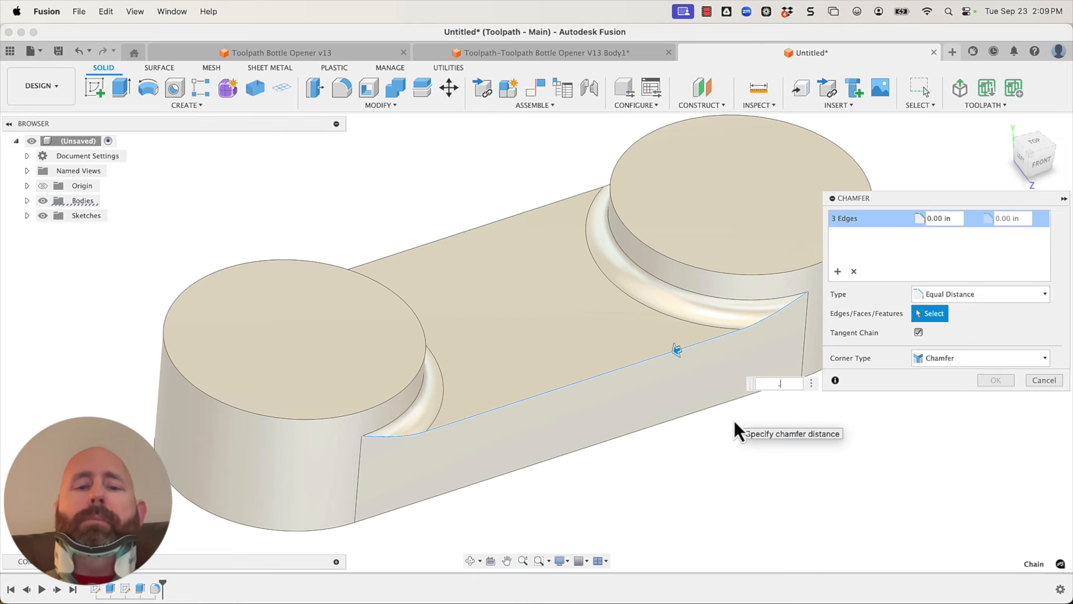
{"action": "key", "text": "BackSpace"}
{"action": "key", "text": "BackSpace"}
{"action": "type", "text": "1"}
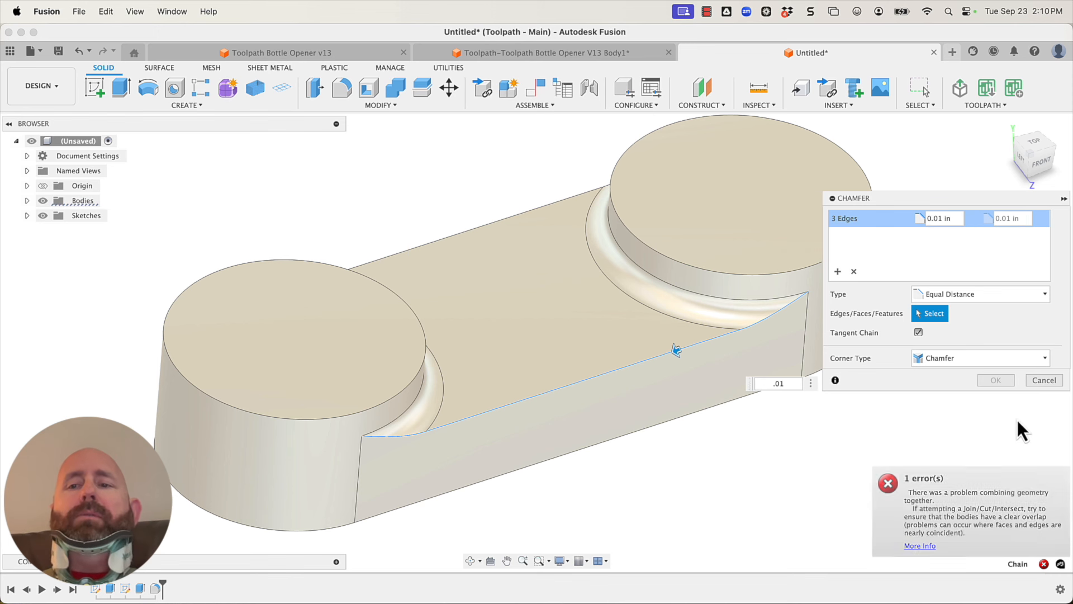
{"action": "left_click", "coordinate": [1040, 381]}
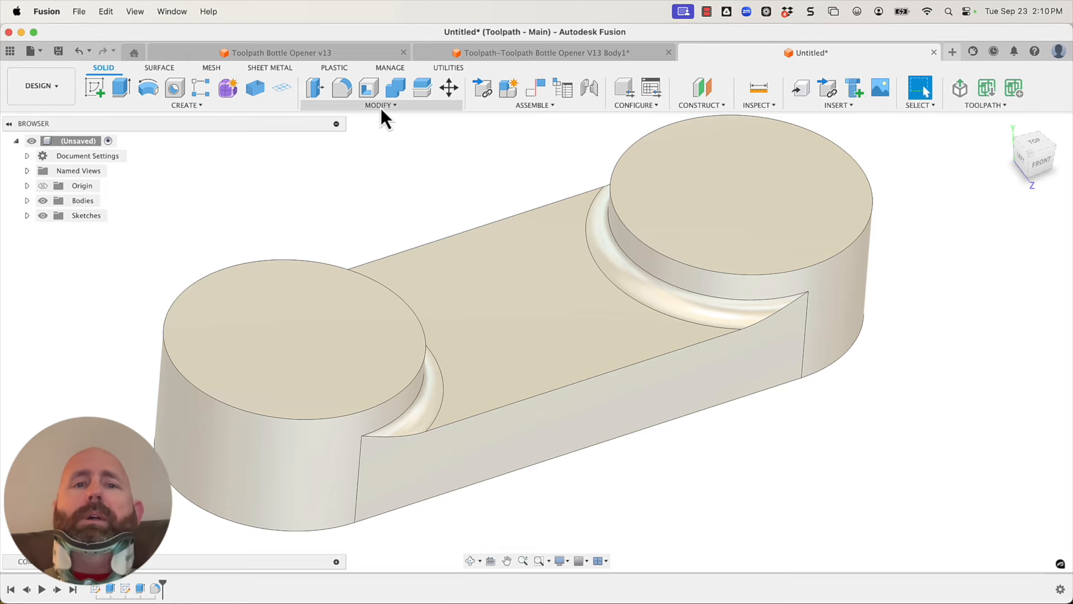
- Fillet the tangent edge chain along the front of the recessed middle face with a constant 0.04 in radius
{"action": "left_click", "coordinate": [342, 87]}
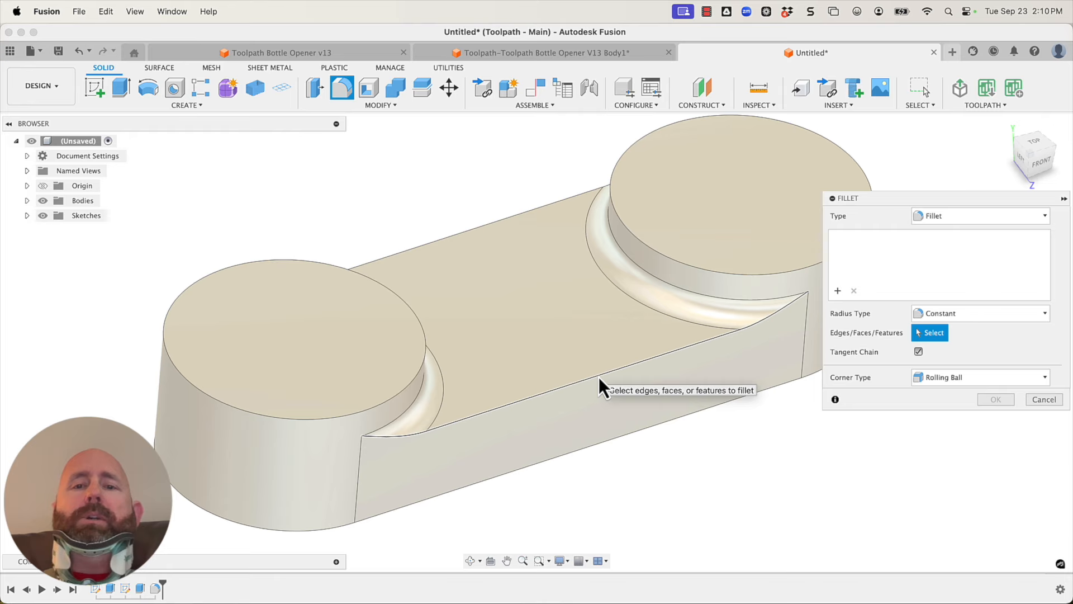
{"action": "left_click", "coordinate": [599, 377]}
{"action": "type", "text": ".03"}
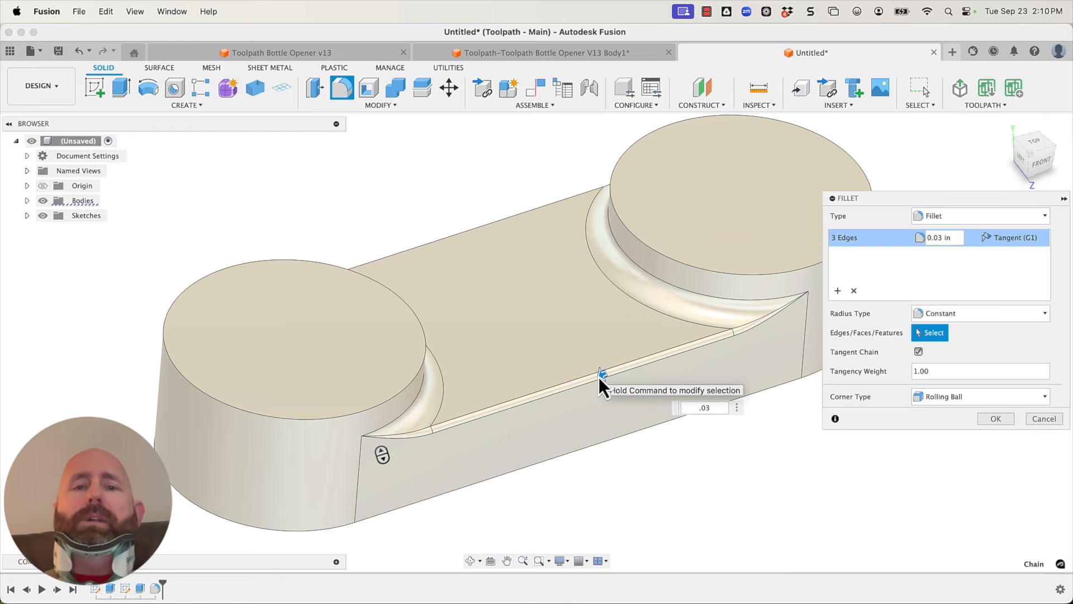
{"action": "key", "text": "BackSpace"}
{"action": "type", "text": "4"}
{"action": "scroll", "coordinate": [439, 442], "scroll_direction": "down", "scroll_amount": 2}
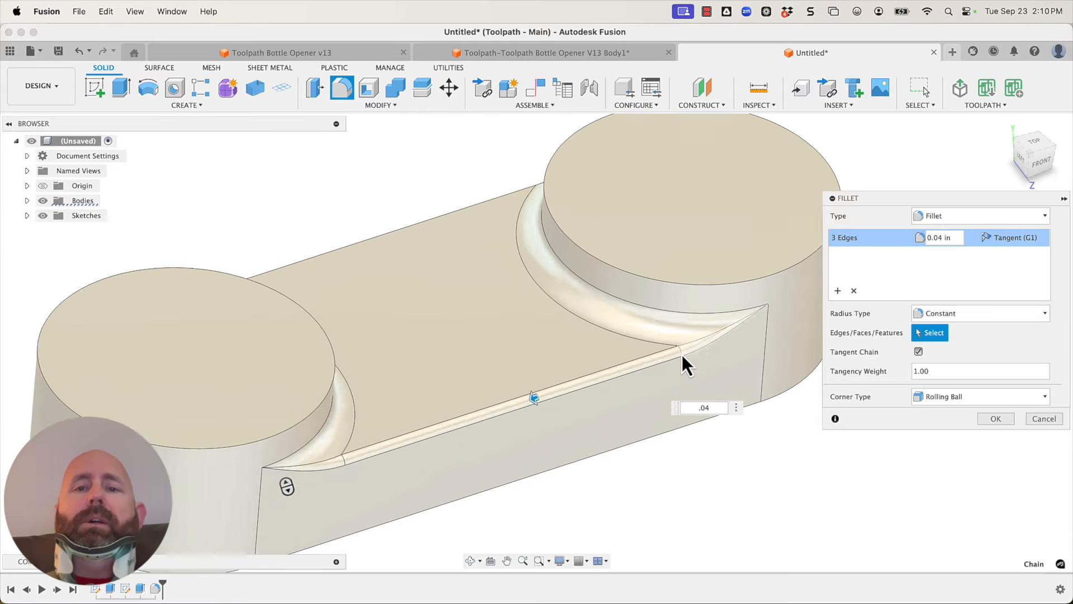
{"action": "scroll", "coordinate": [723, 358], "scroll_direction": "up", "scroll_amount": 3}
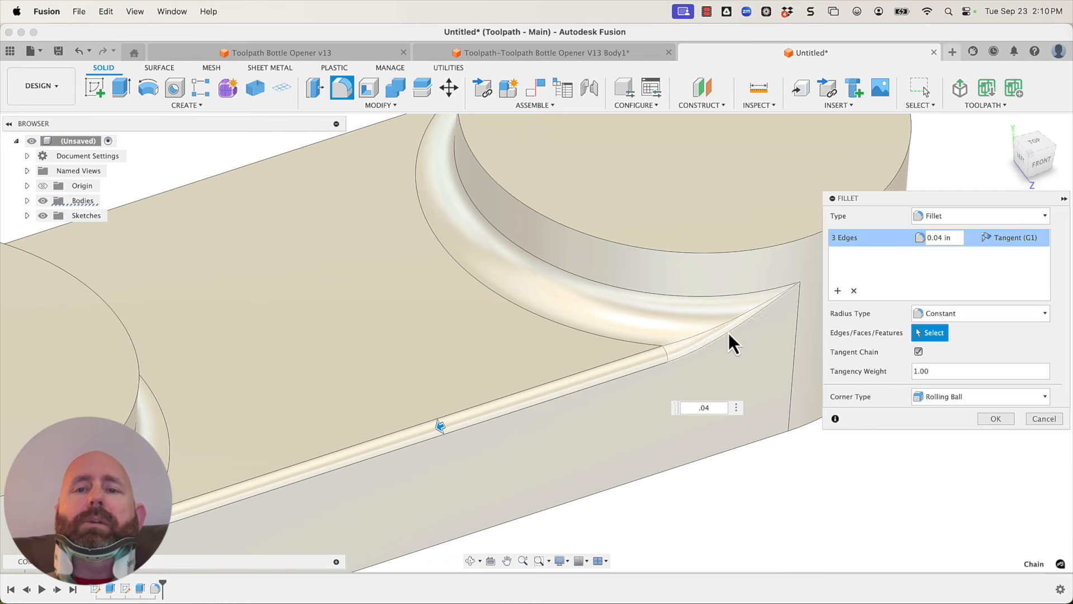
{"action": "scroll", "coordinate": [732, 369], "scroll_direction": "down", "scroll_amount": 1}
{"action": "mouse_move", "coordinate": [641, 439]}
{"action": "middle_mouse_down", "text": "shift"}
{"action": "mouse_move", "coordinate": [623, 448]}
{"action": "mouse_move", "coordinate": [620, 439]}
{"action": "mouse_move", "coordinate": [632, 443]}
{"action": "middle_mouse_up", "text": "shift"}
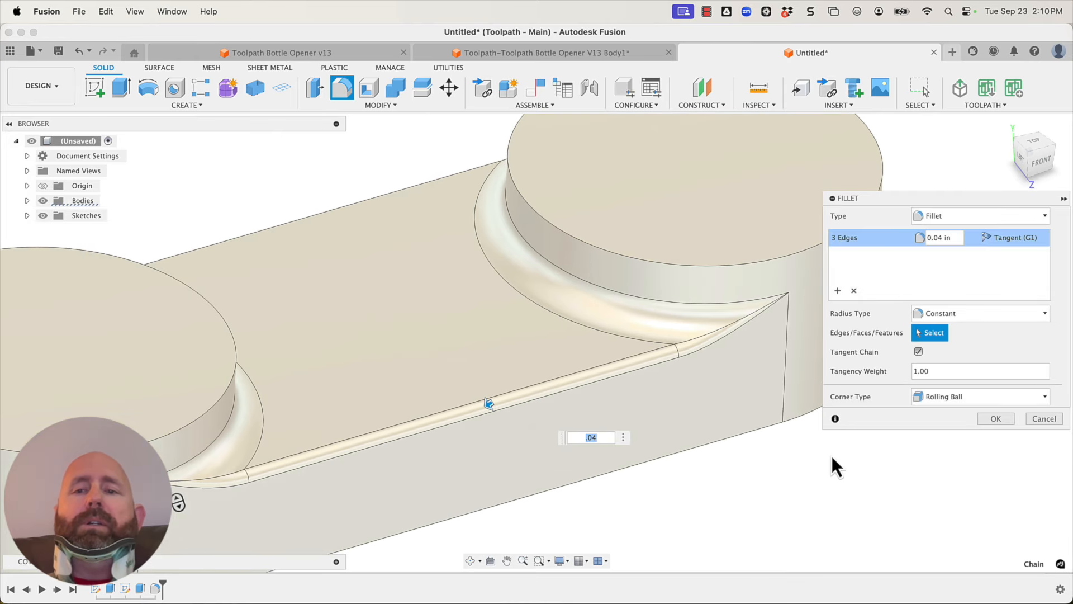
{"action": "left_click", "coordinate": [994, 419]}
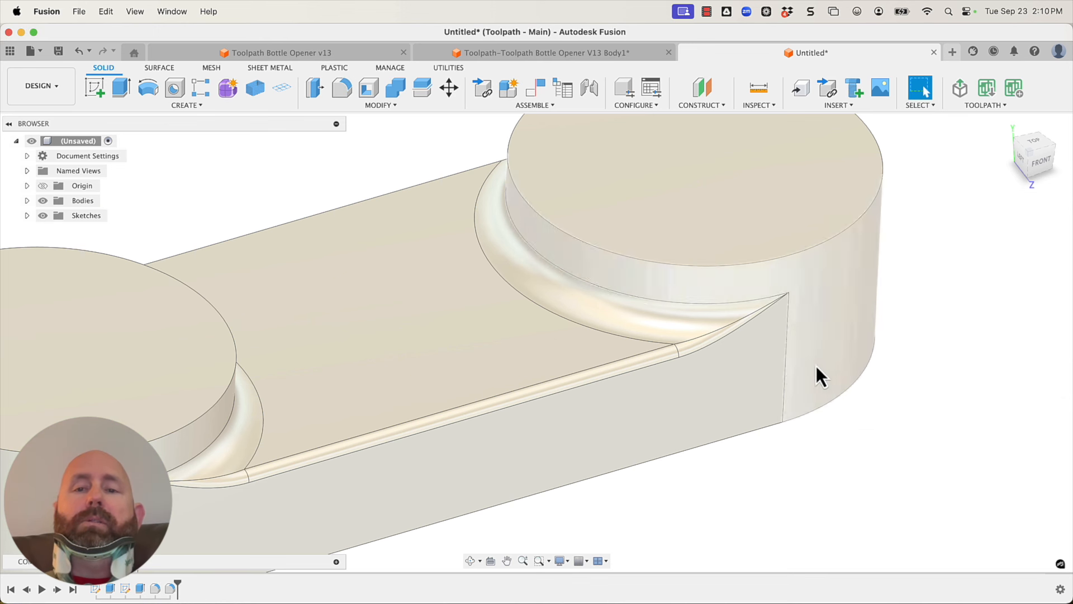
- Delete the three fillet faces along the front edge as surface faces, opening the solid into a surface body
{"action": "scroll", "coordinate": [783, 366], "scroll_direction": "down", "scroll_amount": 1}
{"action": "scroll", "coordinate": [654, 367], "scroll_direction": "up", "scroll_amount": 2}
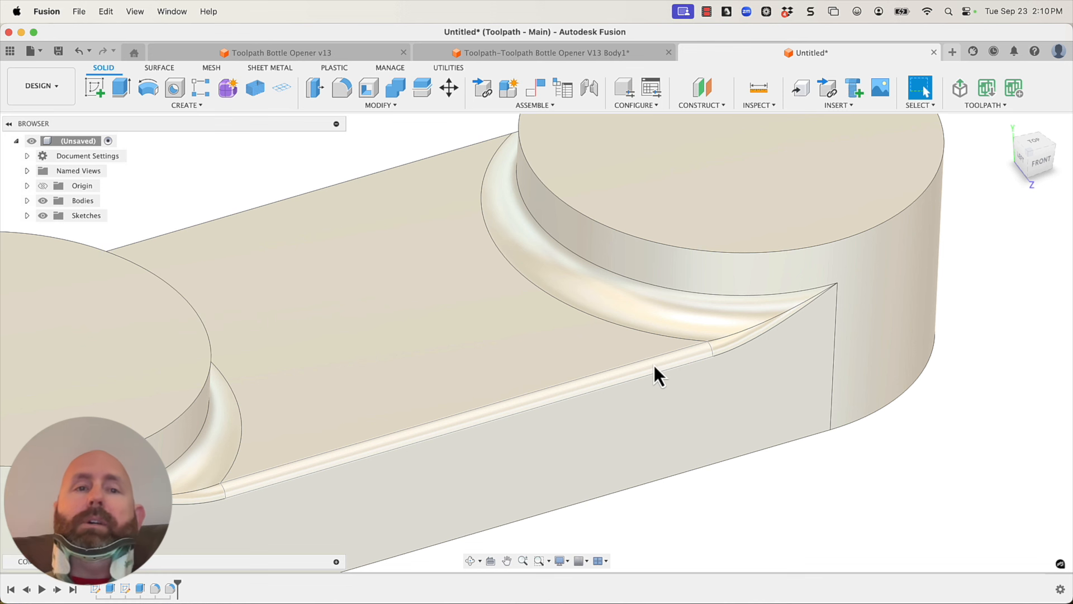
{"action": "scroll", "coordinate": [804, 331], "scroll_direction": "down", "scroll_amount": 2}
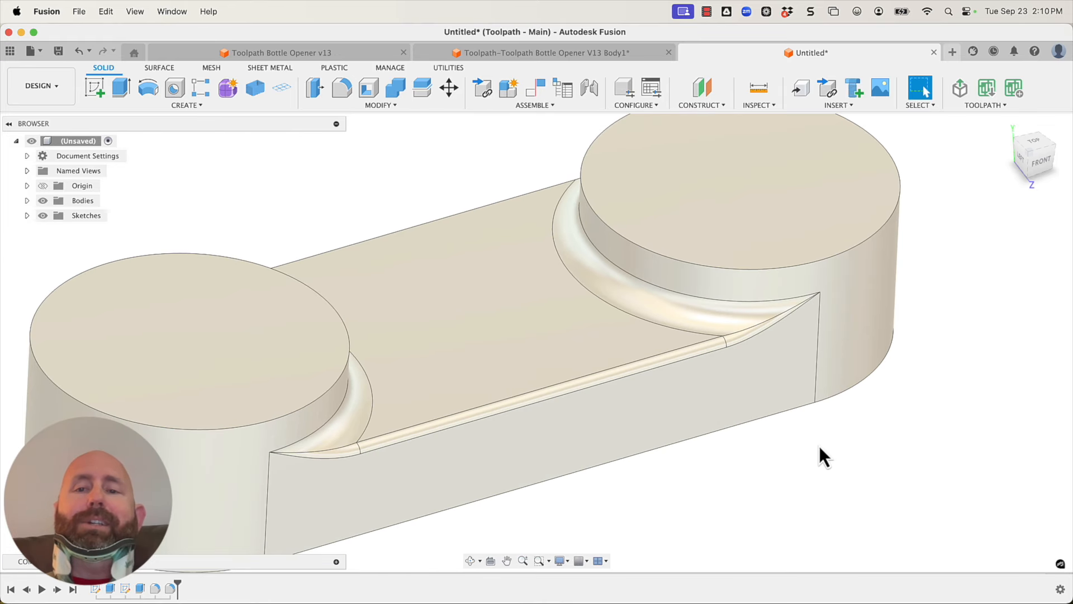
{"action": "mouse_move", "coordinate": [819, 470]}
{"action": "middle_mouse_down", "text": "shift"}
{"action": "mouse_move", "coordinate": [814, 461]}
{"action": "mouse_move", "coordinate": [818, 472]}
{"action": "middle_mouse_up", "text": "shift"}
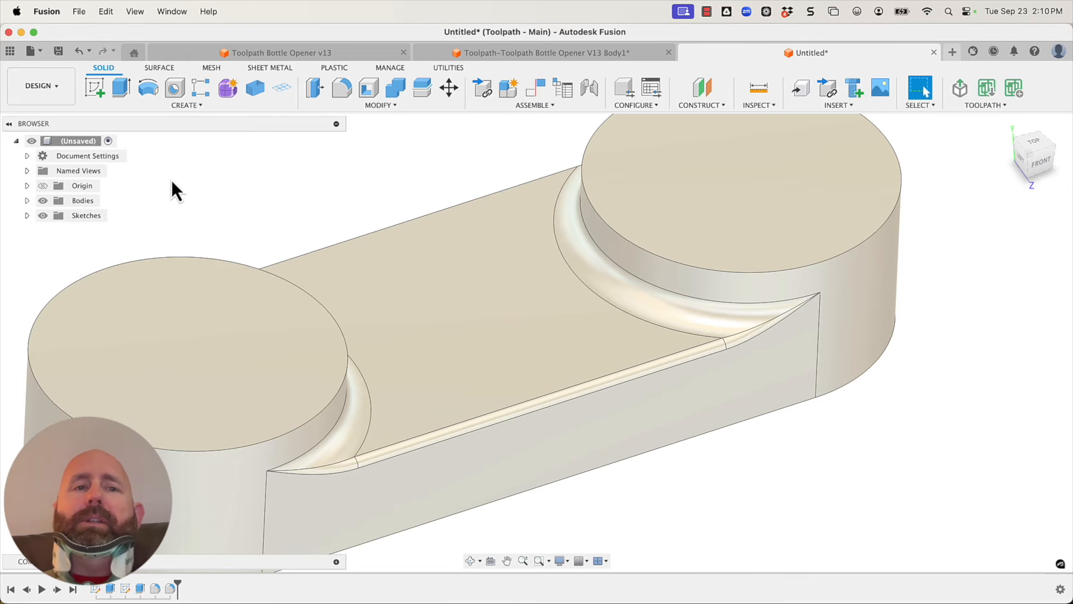
{"action": "left_click", "coordinate": [157, 69]}
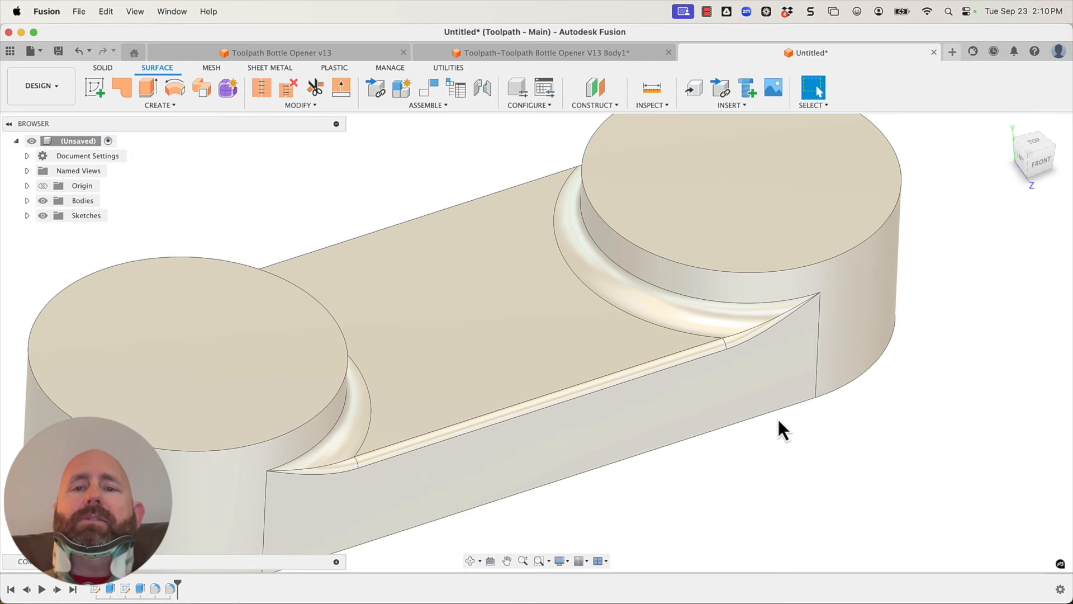
{"action": "scroll", "coordinate": [716, 364], "scroll_direction": "up", "scroll_amount": 5}
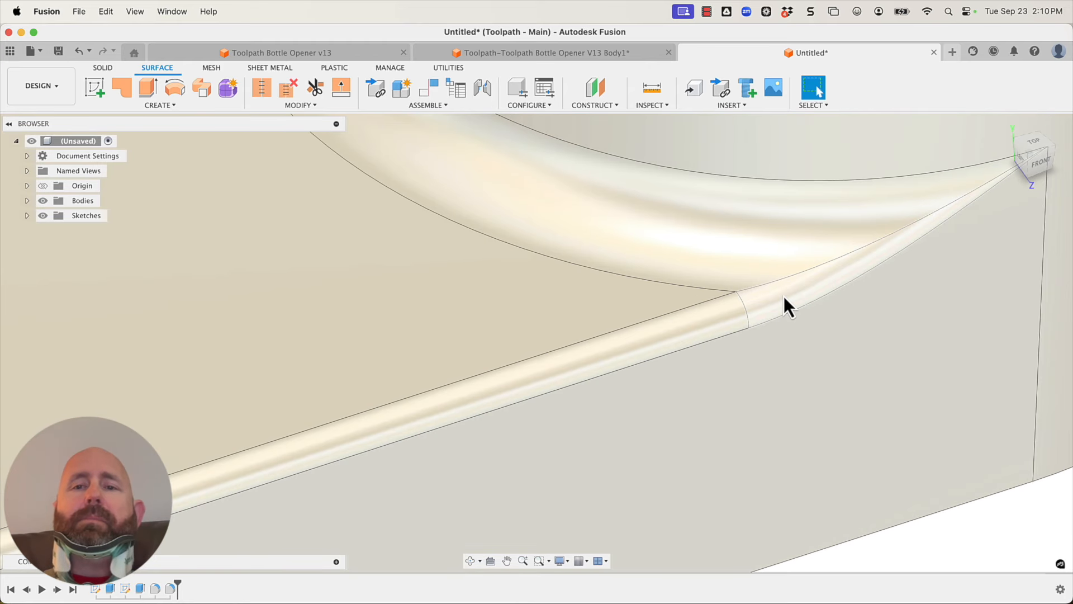
{"action": "left_click", "coordinate": [783, 303]}
{"action": "left_click", "coordinate": [730, 328]}
{"action": "scroll", "coordinate": [737, 327], "scroll_direction": "down", "scroll_amount": 5}
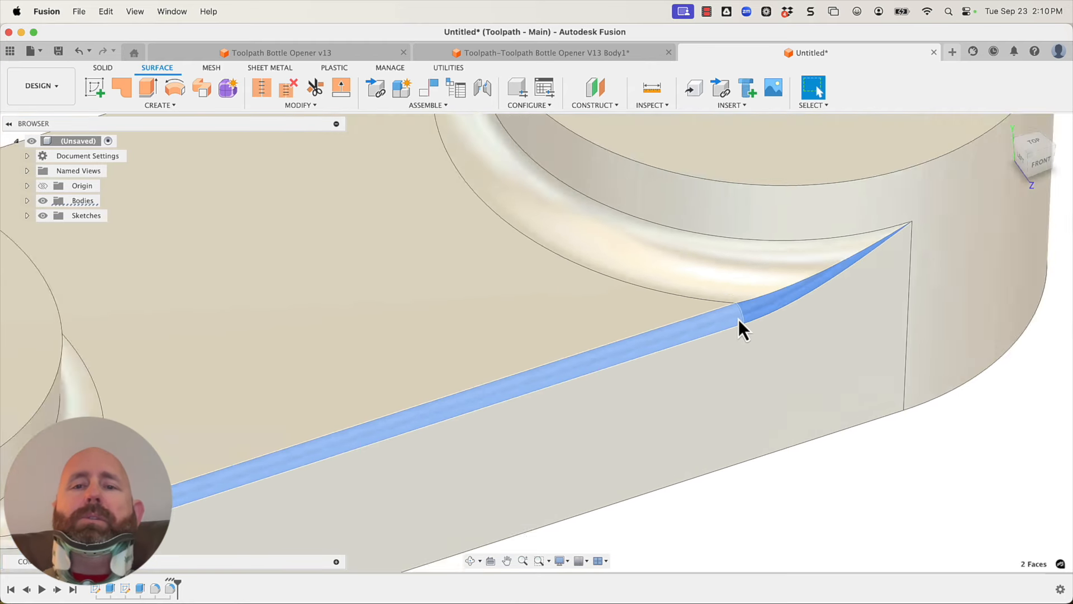
{"action": "scroll", "coordinate": [500, 390], "scroll_direction": "up", "scroll_amount": 6}
{"action": "left_click", "coordinate": [529, 388]}
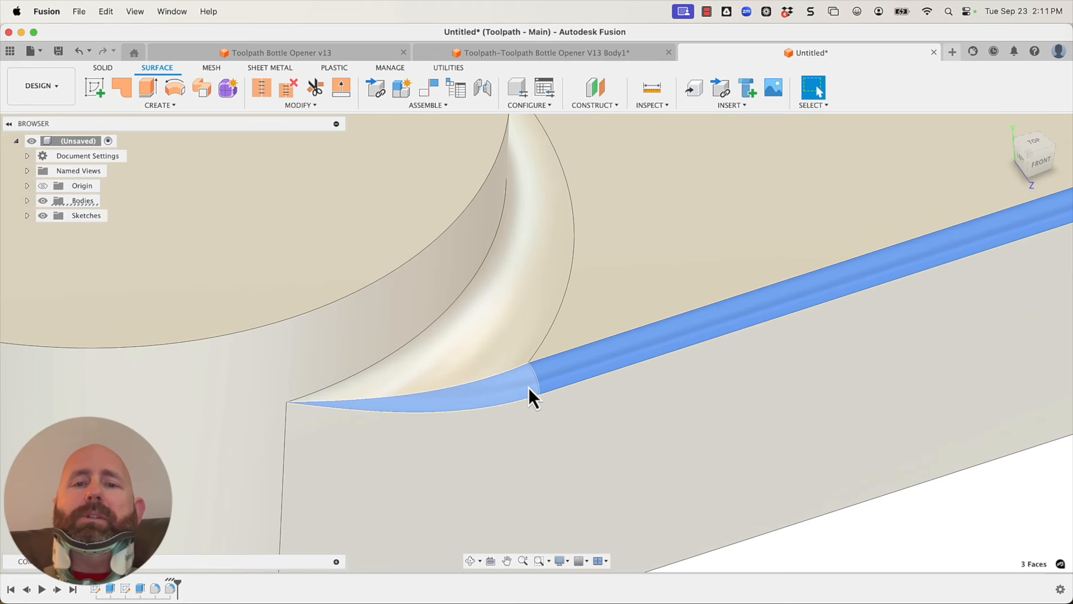
{"action": "key", "text": "Delete"}
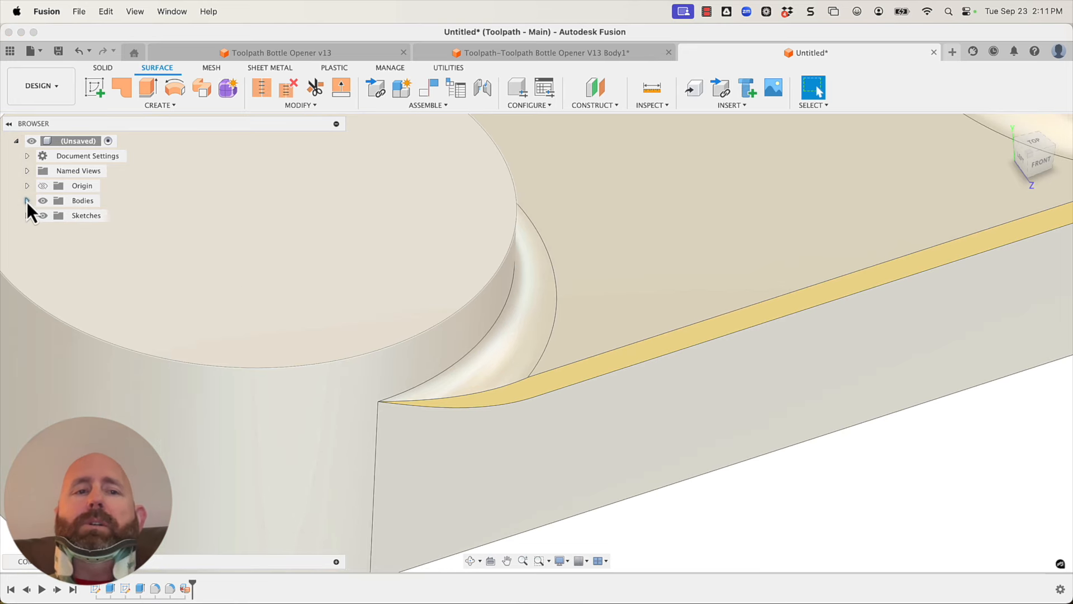
- Inspect Body1 in the expanded bodies list and examine the open strip along the front edge from several angles
{"action": "left_click", "coordinate": [26, 200]}
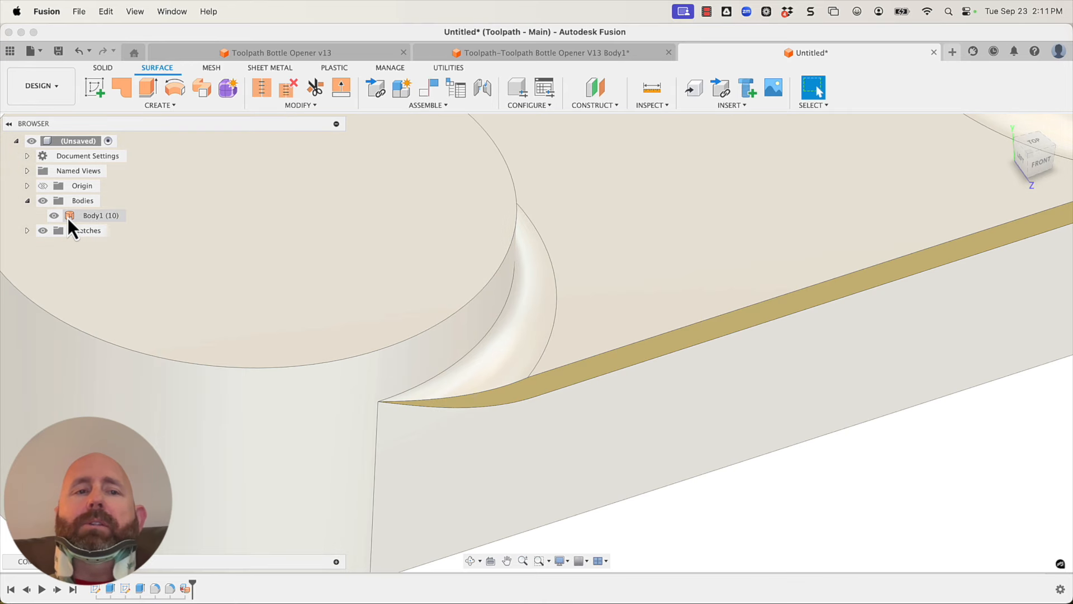
{"action": "left_click", "coordinate": [68, 215]}
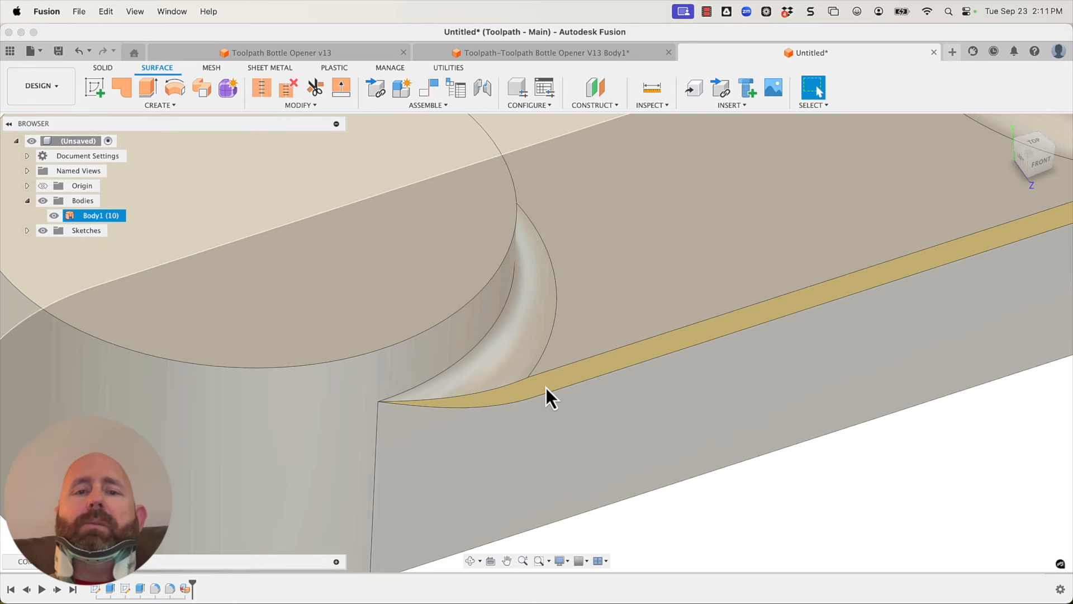
{"action": "scroll", "coordinate": [503, 415], "scroll_direction": "down", "scroll_amount": 3}
{"action": "middle_click_drag", "start_coordinate": [773, 496], "coordinate": [772, 459], "text": "shift"}
{"action": "scroll", "coordinate": [872, 282], "scroll_direction": "up", "scroll_amount": 5}
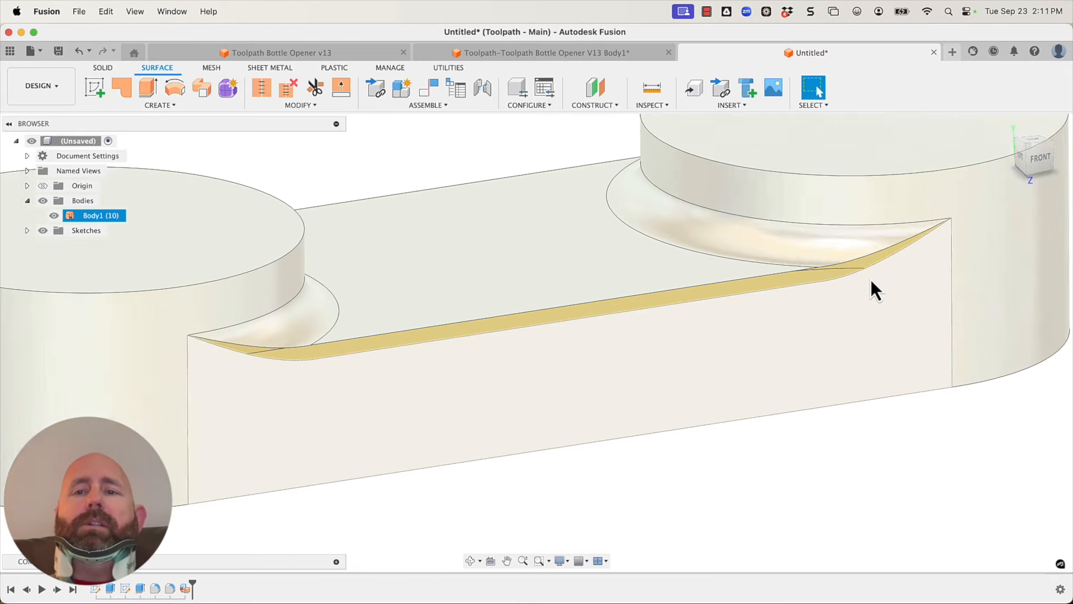
{"action": "scroll", "coordinate": [844, 276], "scroll_direction": "up", "scroll_amount": 2}
{"action": "mouse_move", "coordinate": [844, 277]}
{"action": "middle_mouse_down", "text": "shift"}
{"action": "mouse_move", "coordinate": [832, 278]}
{"action": "mouse_move", "coordinate": [839, 282]}
{"action": "middle_mouse_up", "text": "shift"}
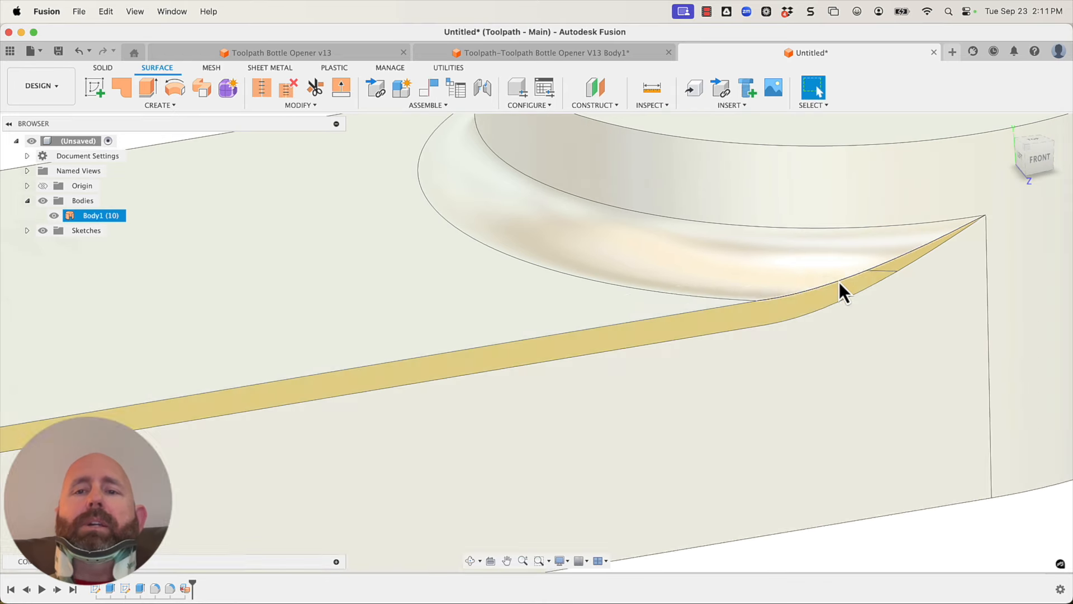
{"action": "scroll", "coordinate": [820, 295], "scroll_direction": "down", "scroll_amount": 5}
{"action": "middle_click_drag", "start_coordinate": [790, 400], "coordinate": [816, 458], "text": "shift"}
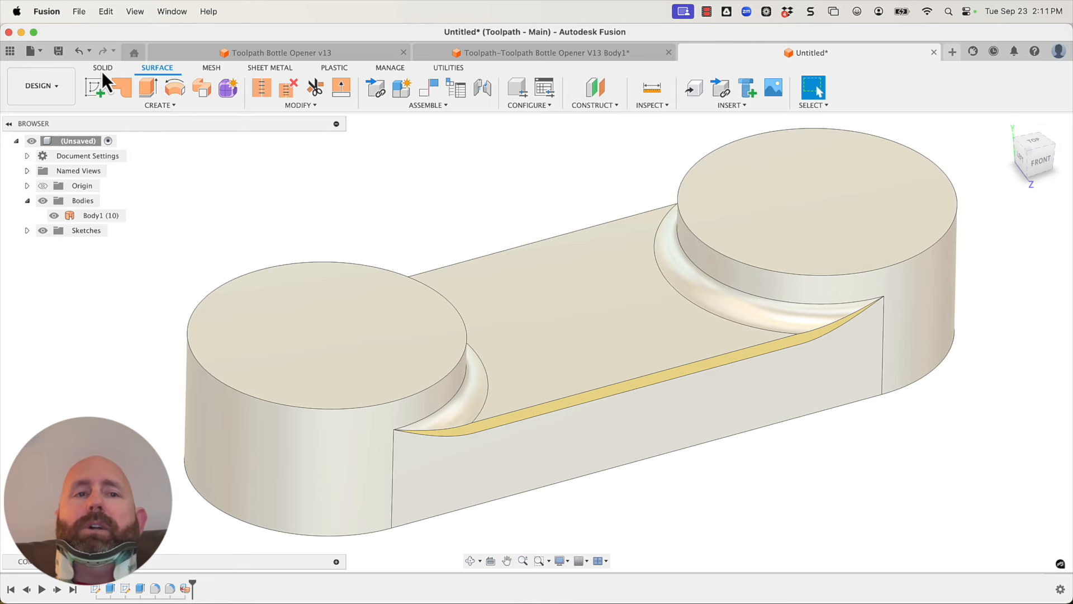
{"action": "left_click", "coordinate": [100, 215]}
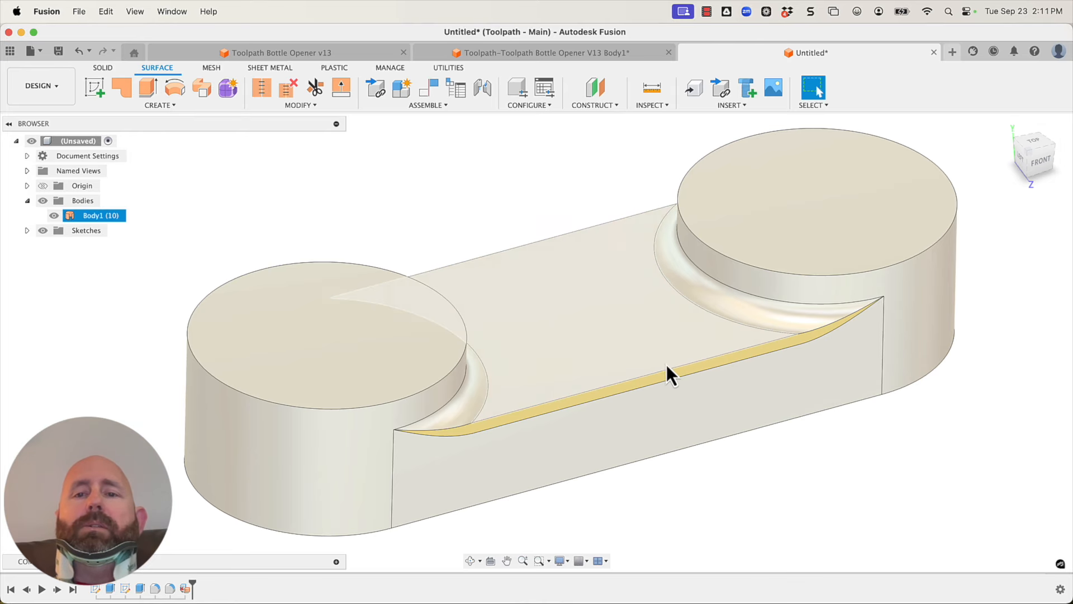
{"action": "middle_click_drag", "start_coordinate": [599, 273], "coordinate": [557, 428], "text": "shift"}
{"action": "scroll", "coordinate": [557, 427], "scroll_direction": "down", "scroll_amount": 2}
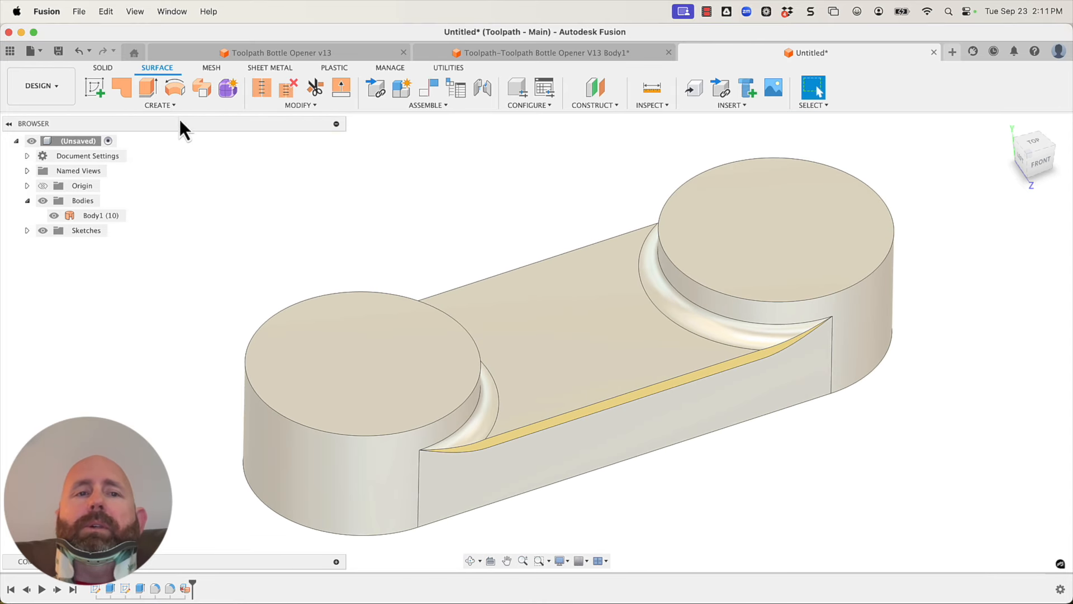
- Set up a surface loft between the lower and upper edge chains of the open strip along the front
{"action": "left_click", "coordinate": [166, 108]}
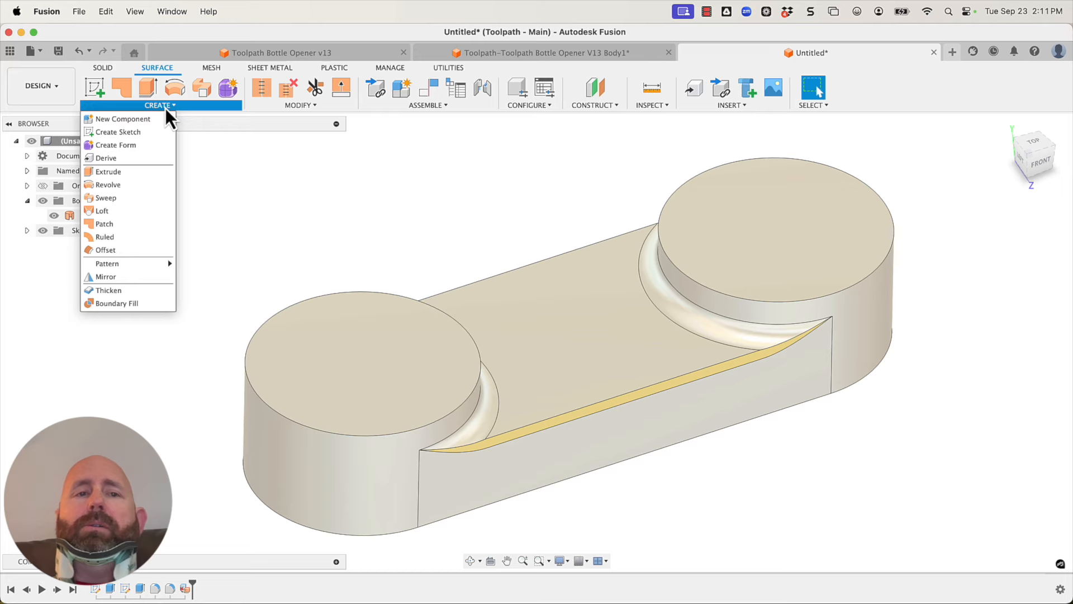
{"action": "left_click", "coordinate": [119, 211]}
{"action": "scroll", "coordinate": [427, 452], "scroll_direction": "up", "scroll_amount": 3}
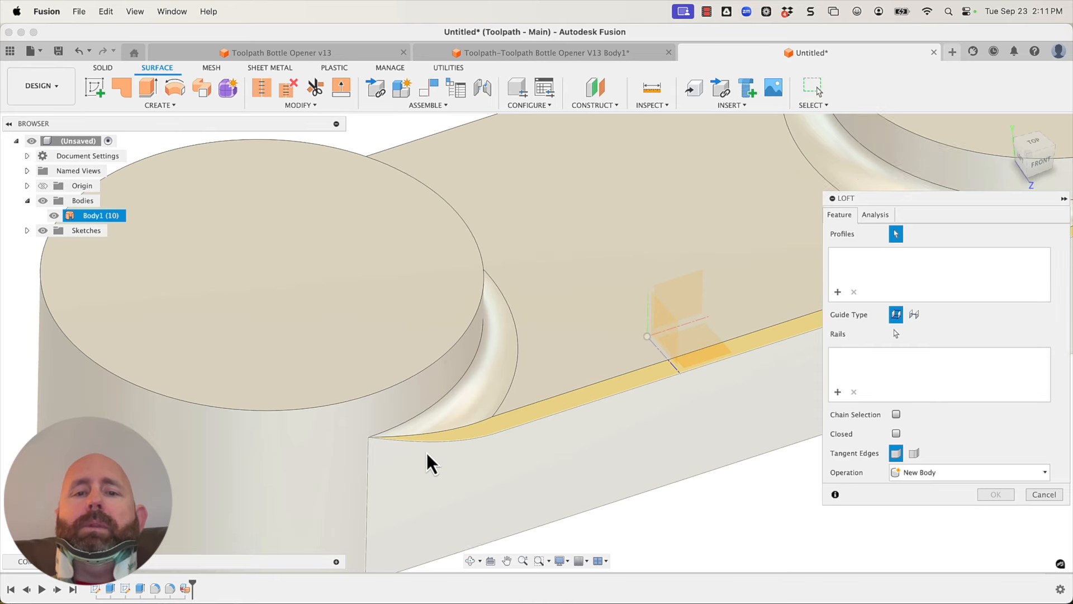
{"action": "left_click", "coordinate": [432, 444]}
{"action": "scroll", "coordinate": [336, 448], "scroll_direction": "down", "scroll_amount": 3}
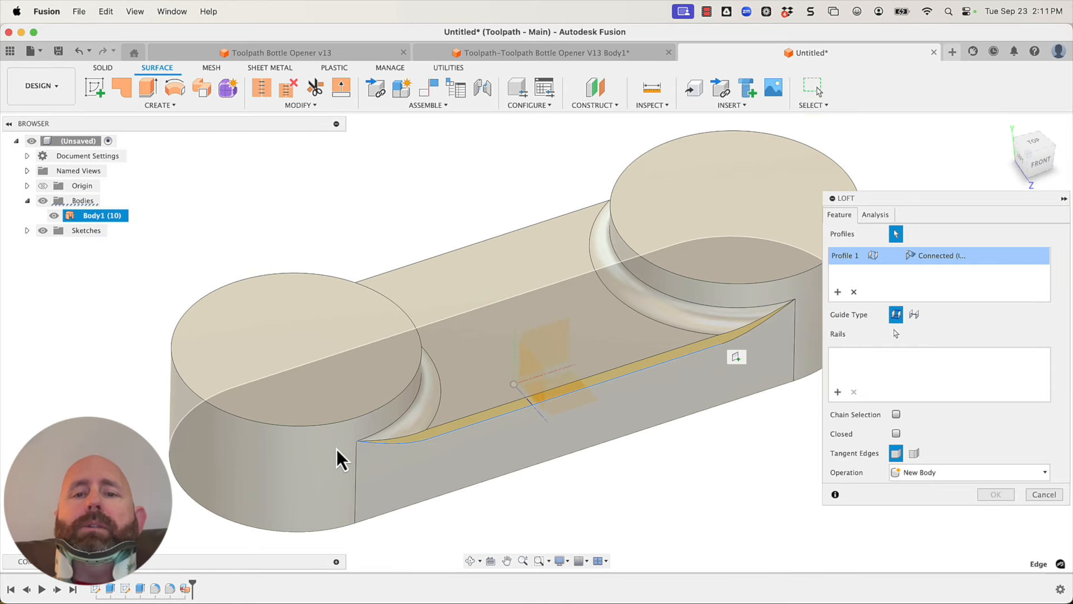
{"action": "scroll", "coordinate": [757, 342], "scroll_direction": "up", "scroll_amount": 4}
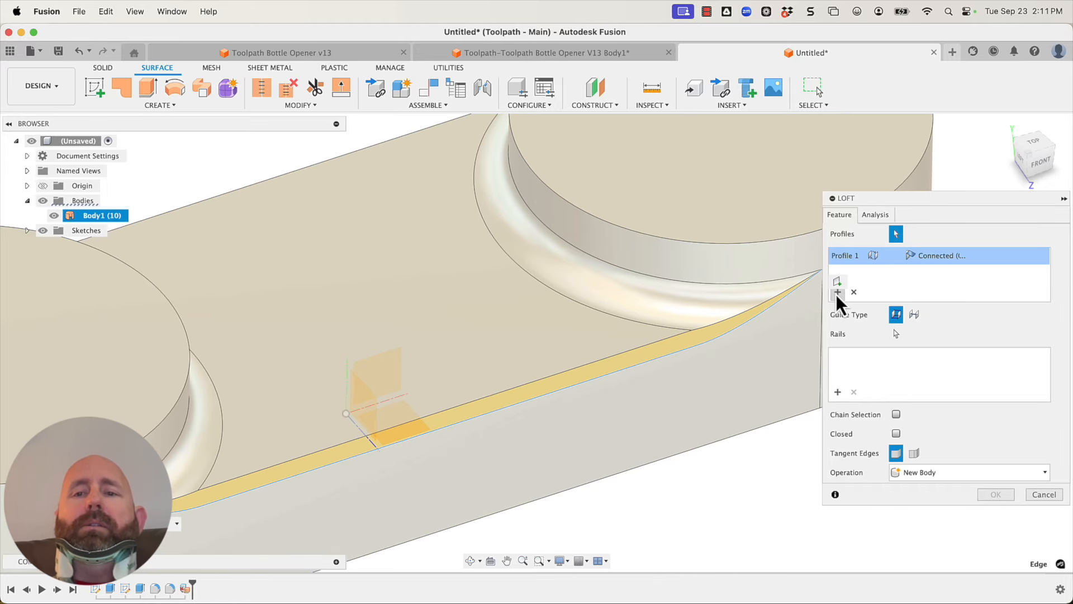
{"action": "left_click", "coordinate": [837, 292]}
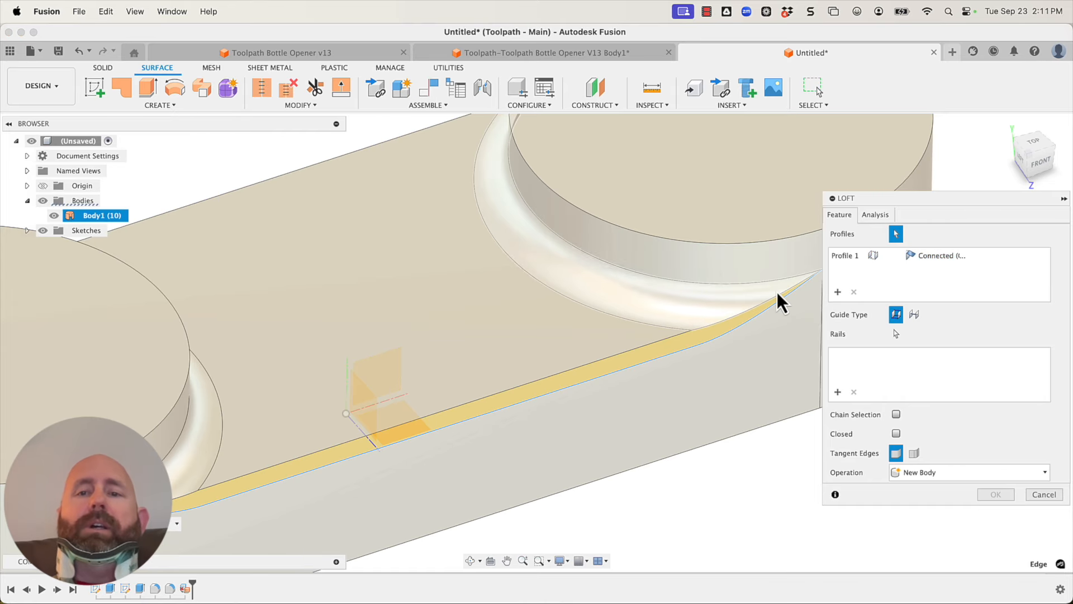
{"action": "left_click", "coordinate": [775, 294]}
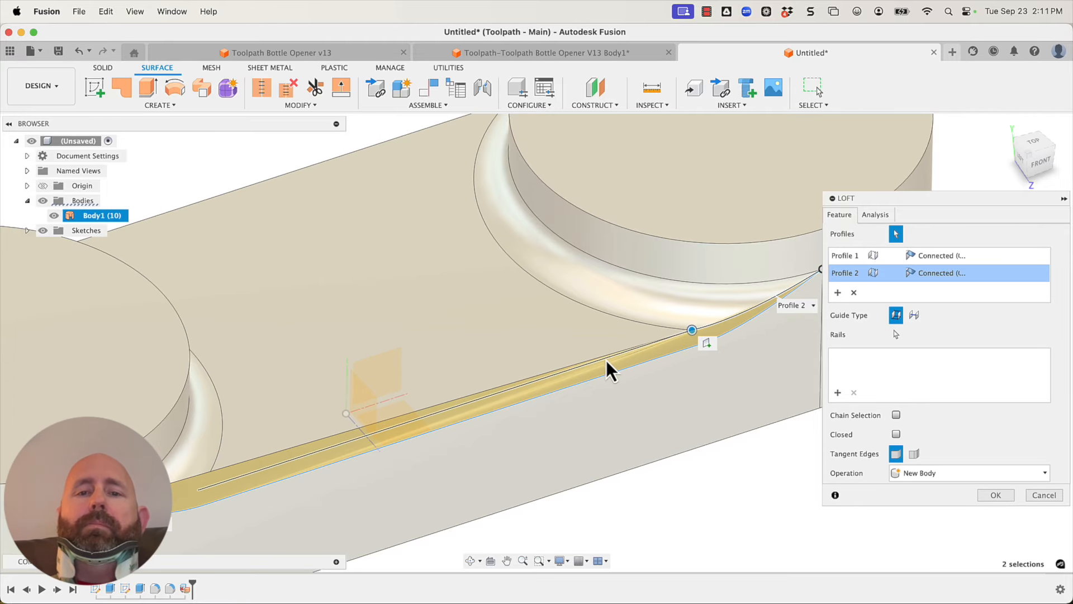
- Try Tangent (G1) on the first loft profile, restore Connected (G0), and finish the loft as a new body
{"action": "middle_click_drag", "start_coordinate": [612, 354], "coordinate": [588, 365], "text": "shift"}
{"action": "scroll", "coordinate": [695, 357], "scroll_direction": "down", "scroll_amount": 6}
{"action": "scroll", "coordinate": [478, 413], "scroll_direction": "up", "scroll_amount": 5}
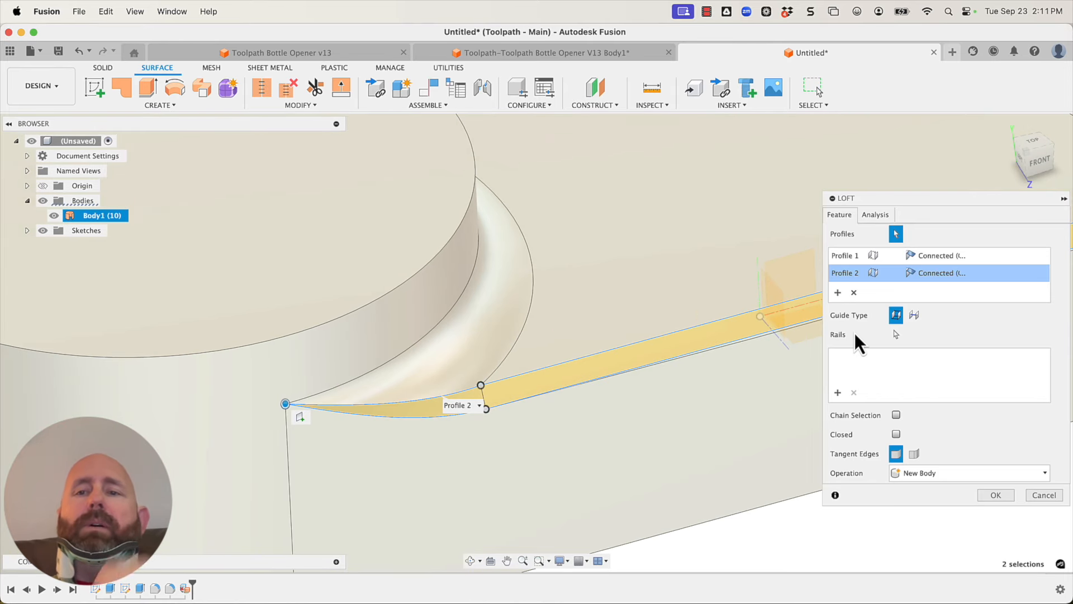
{"action": "left_click", "coordinate": [967, 256]}
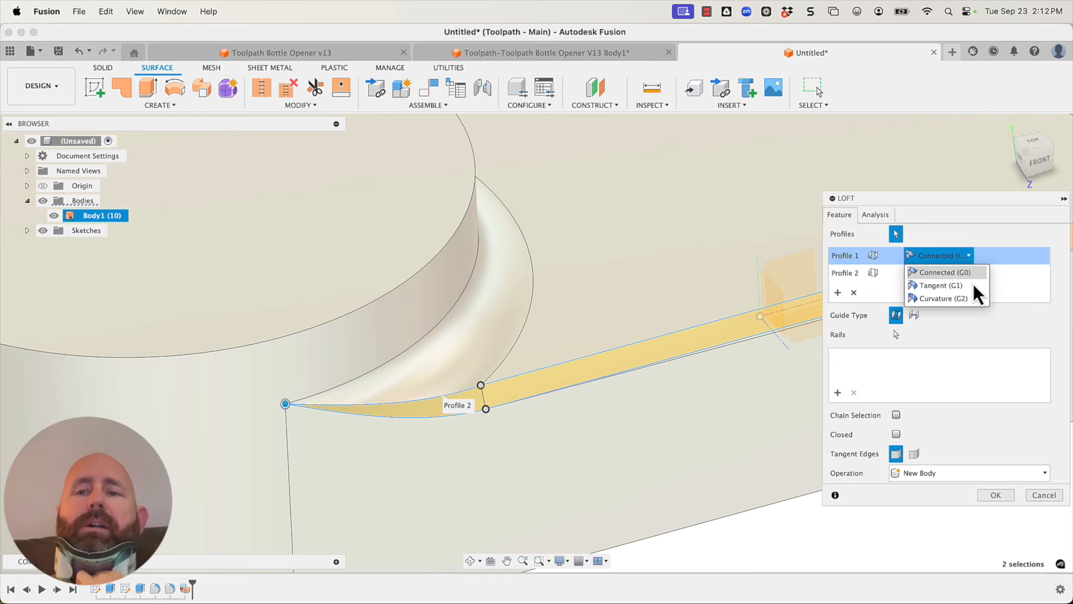
{"action": "left_click", "coordinate": [968, 289]}
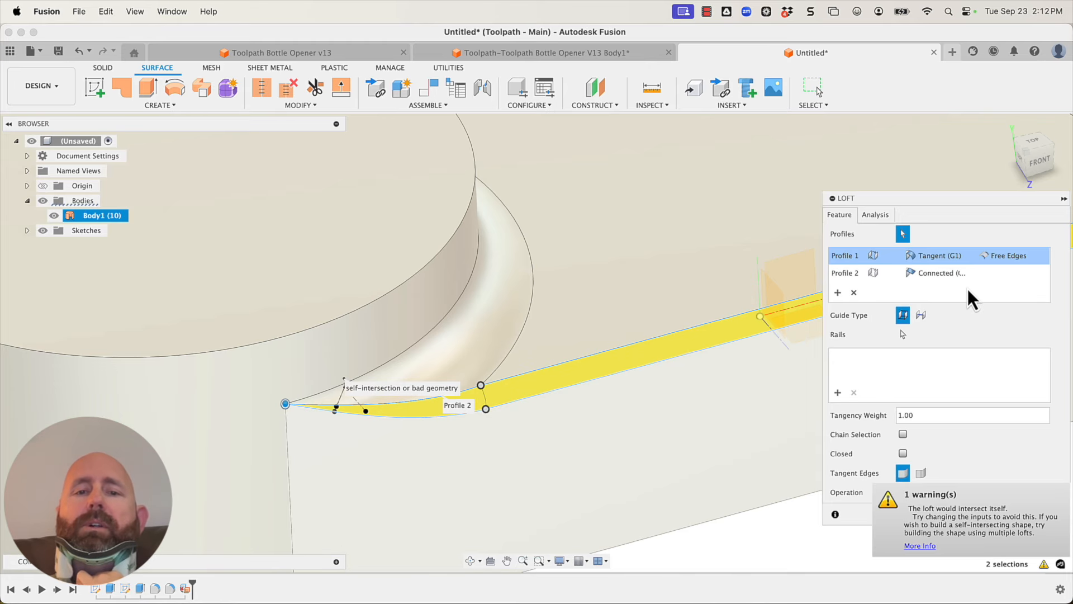
{"action": "left_click", "coordinate": [953, 259]}
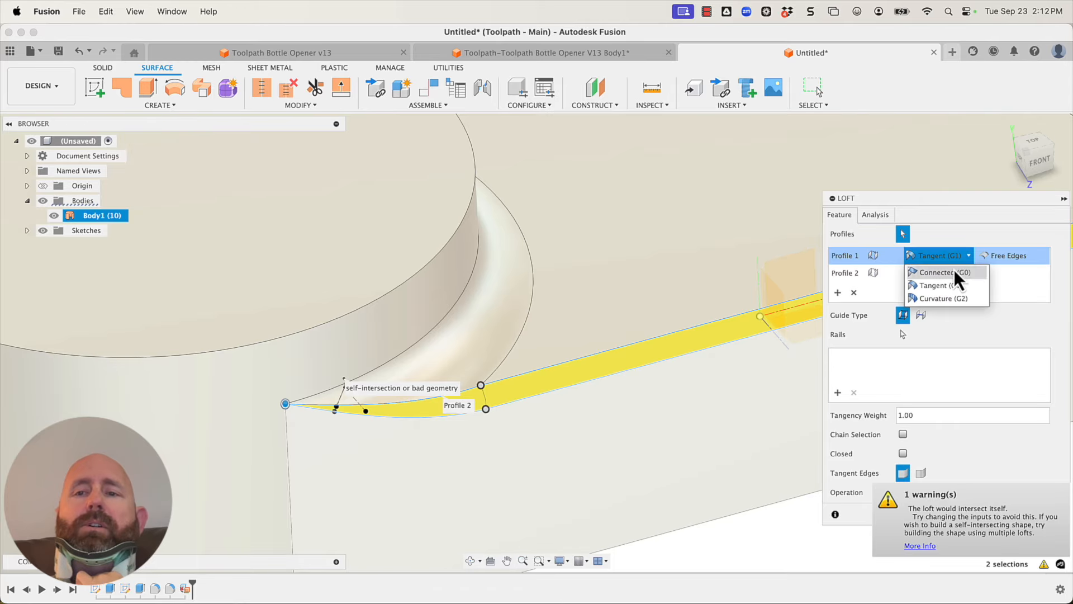
{"action": "left_click", "coordinate": [955, 269]}
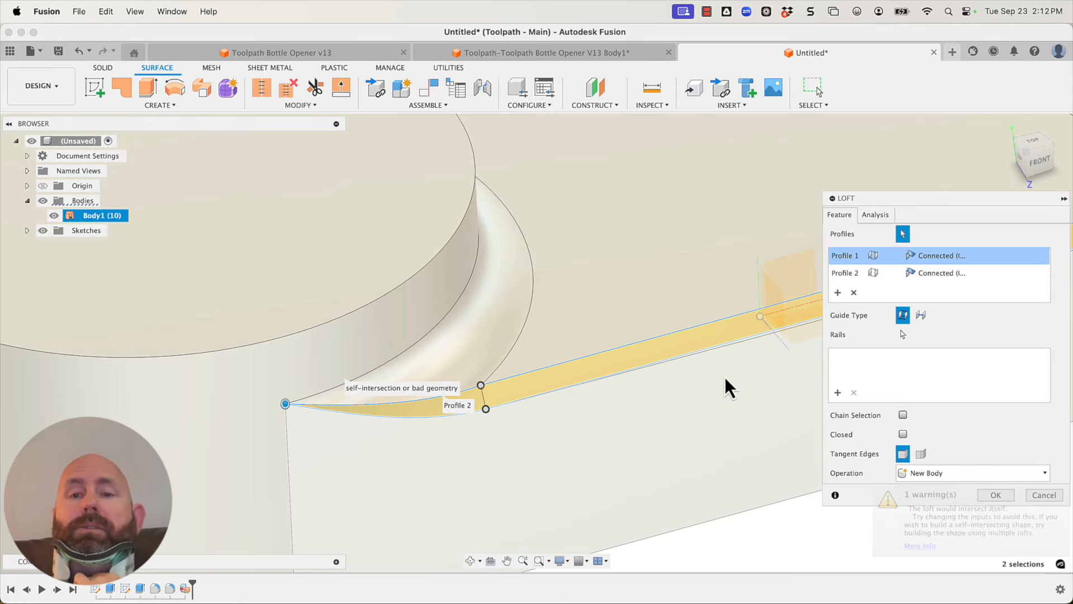
{"action": "left_click", "coordinate": [1003, 495]}
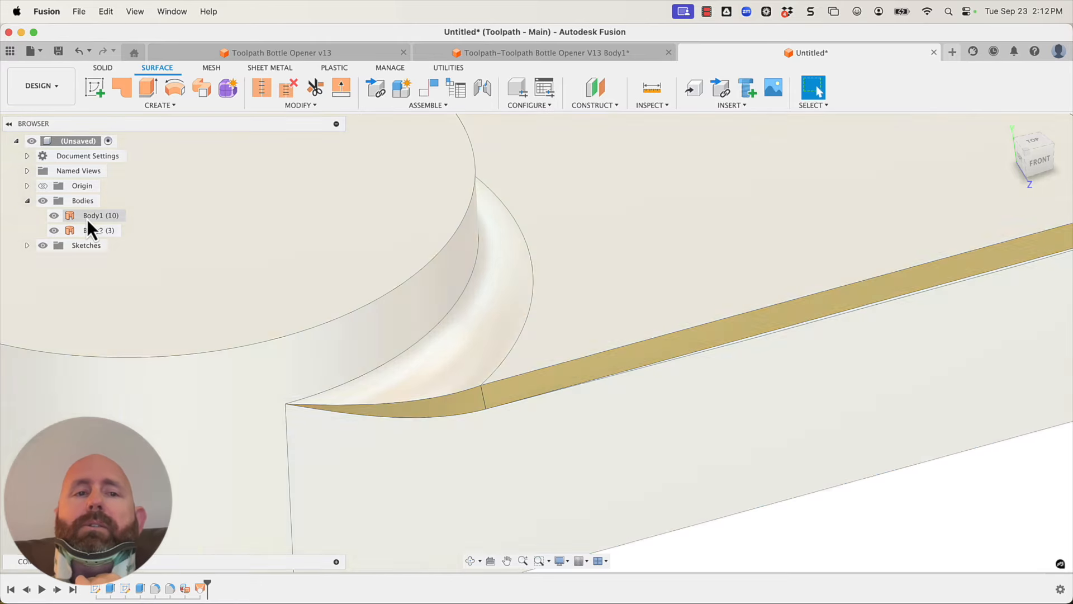
- Examine Body1 and the lofted Body2 separately by highlighting each one in the bodies list
{"action": "left_click", "coordinate": [87, 218]}
{"action": "scroll", "coordinate": [424, 283], "scroll_direction": "down", "scroll_amount": 5}
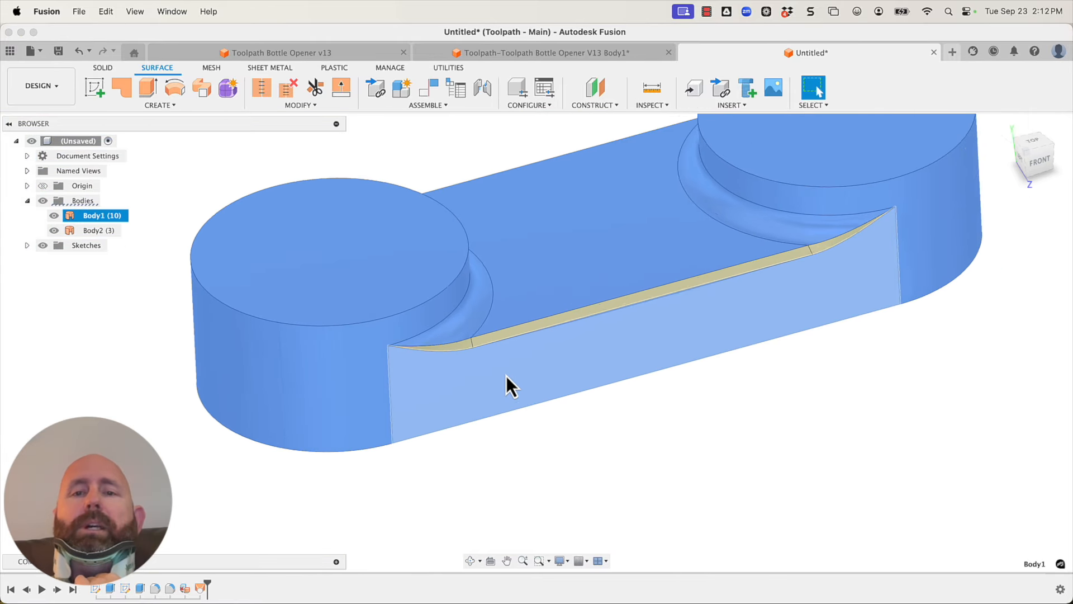
{"action": "scroll", "coordinate": [506, 376], "scroll_direction": "down", "scroll_amount": 5}
{"action": "scroll", "coordinate": [577, 228], "scroll_direction": "up", "scroll_amount": 4}
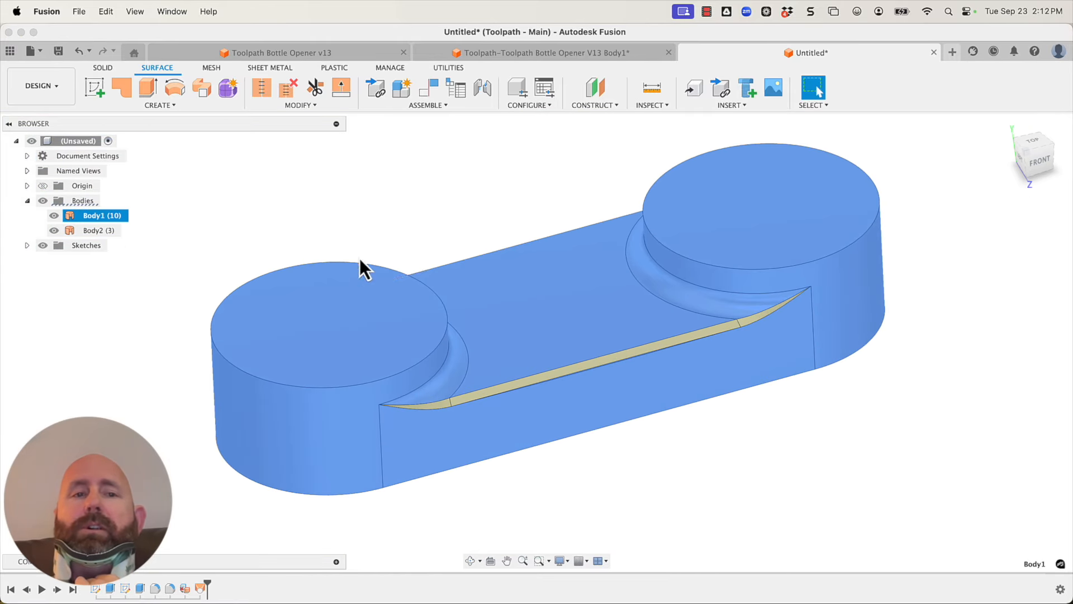
{"action": "left_click", "coordinate": [98, 230]}
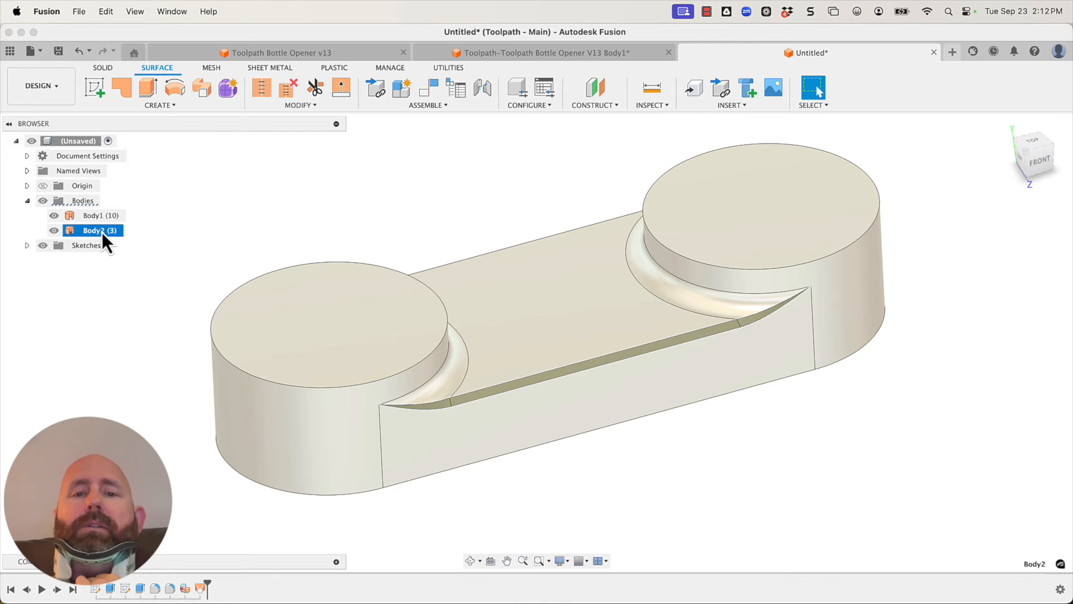
{"action": "left_click", "coordinate": [760, 467]}
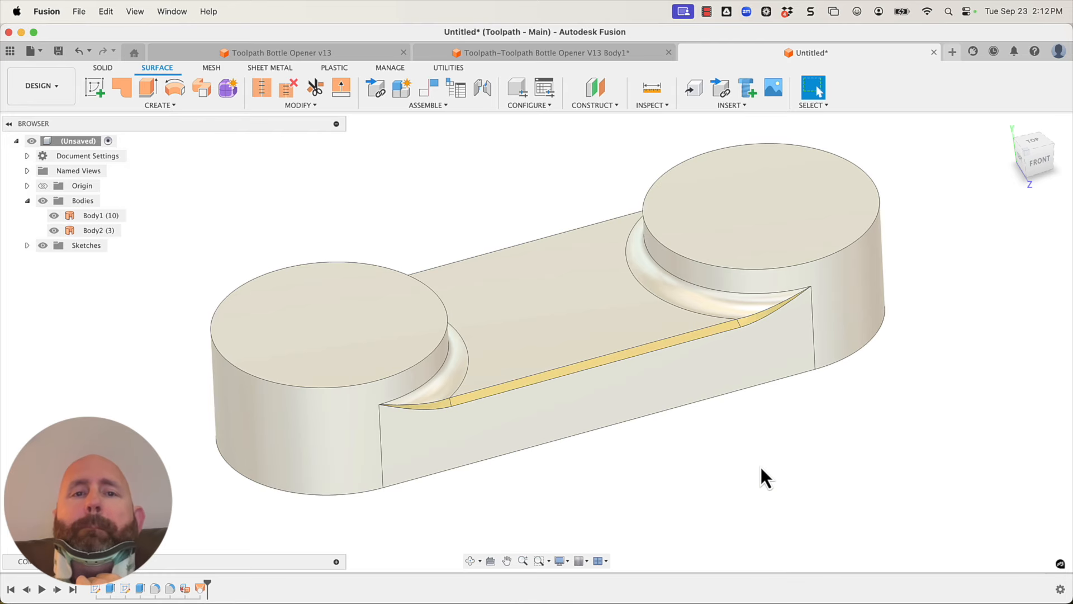
{"action": "scroll", "coordinate": [761, 467], "scroll_direction": "down", "scroll_amount": 1}
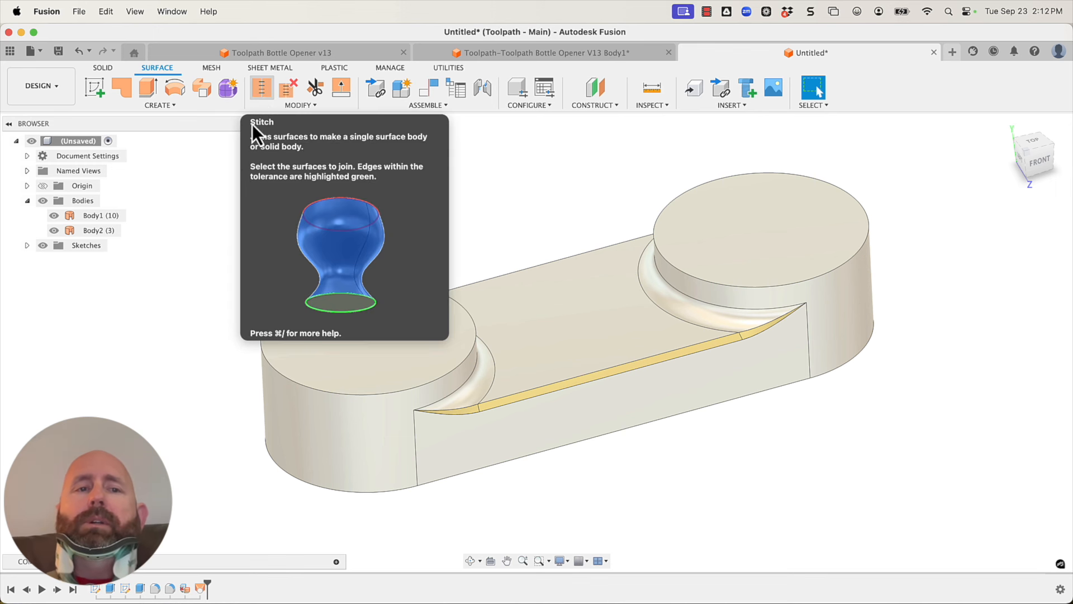
- Stitch Body1 and Body2 into a new body with a 0.004 in tolerance and inspect the rebuilt front edge
{"action": "left_click", "coordinate": [120, 217]}
{"action": "left_click", "coordinate": [103, 231]}
{"action": "left_click", "coordinate": [101, 219], "text": "shift"}
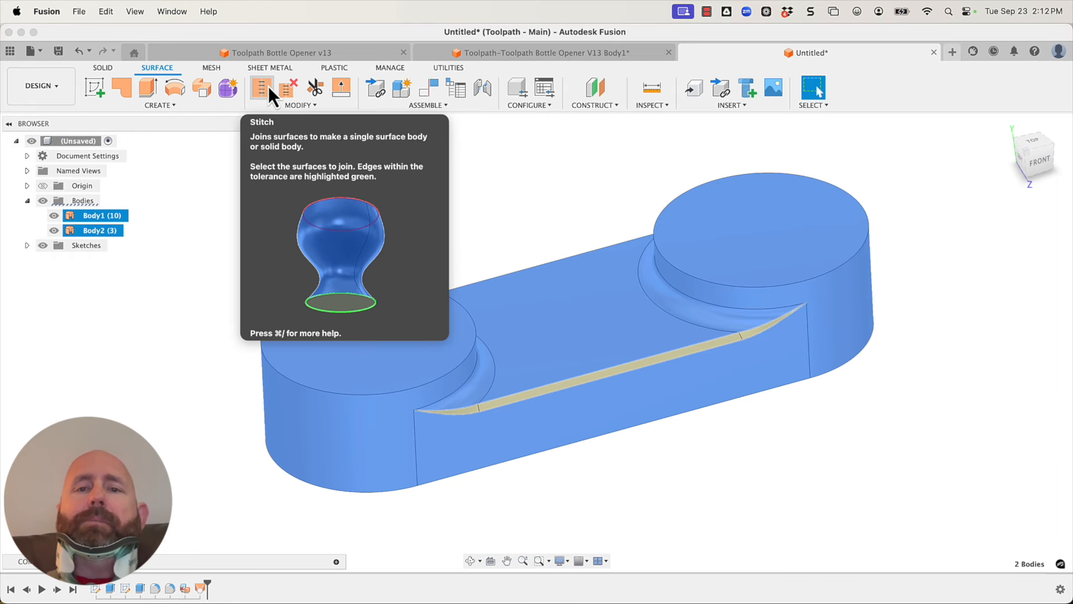
{"action": "left_click", "coordinate": [268, 87]}
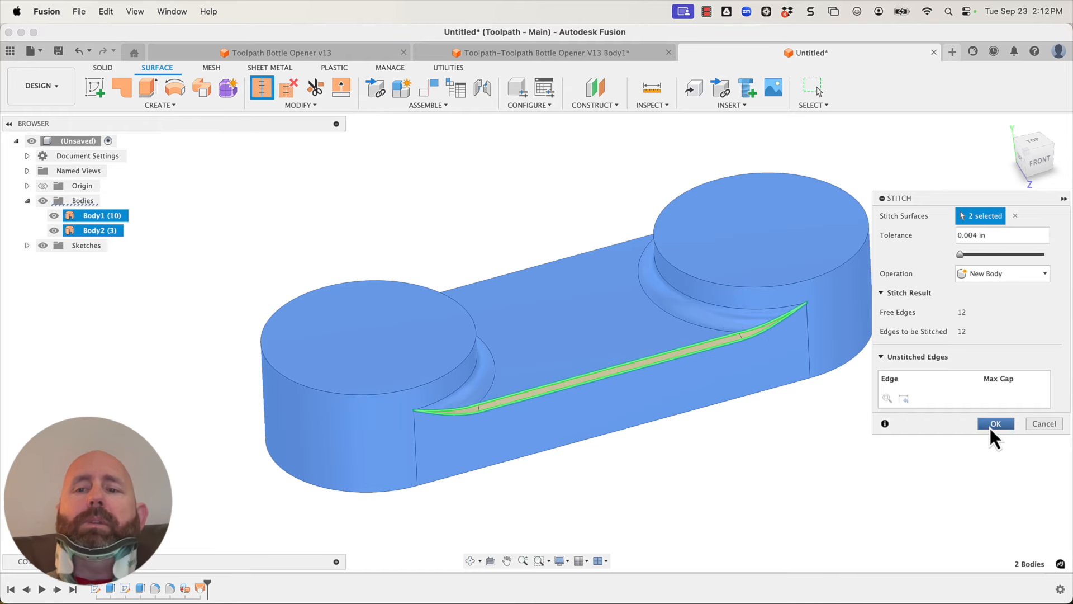
{"action": "key", "text": "Return"}
{"action": "left_click", "coordinate": [93, 216]}
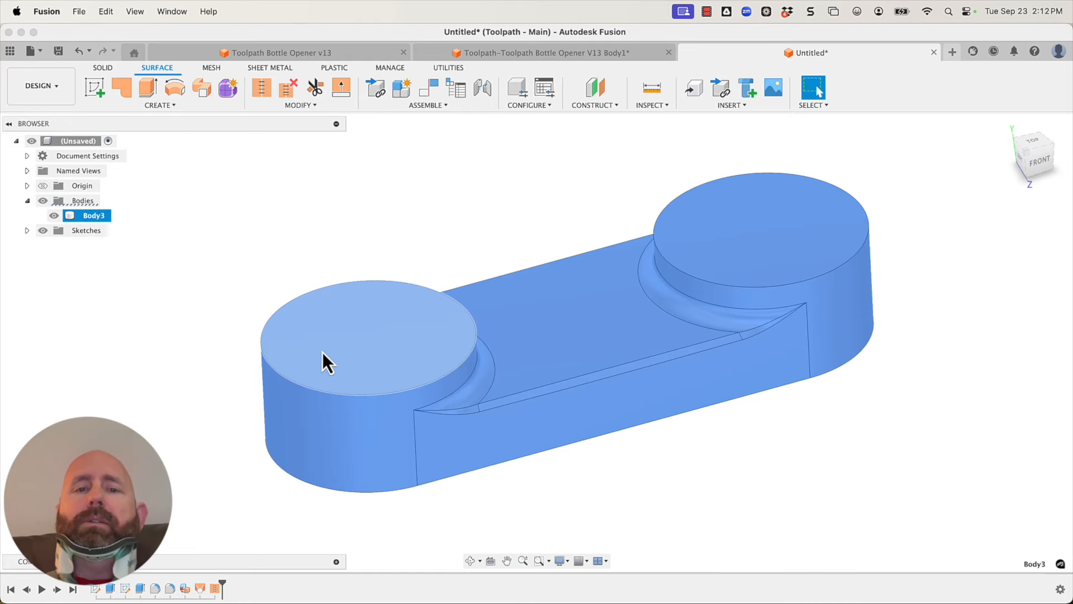
{"action": "left_click", "coordinate": [692, 470]}
{"action": "middle_click_drag", "start_coordinate": [692, 470], "coordinate": [660, 488], "text": "shift"}
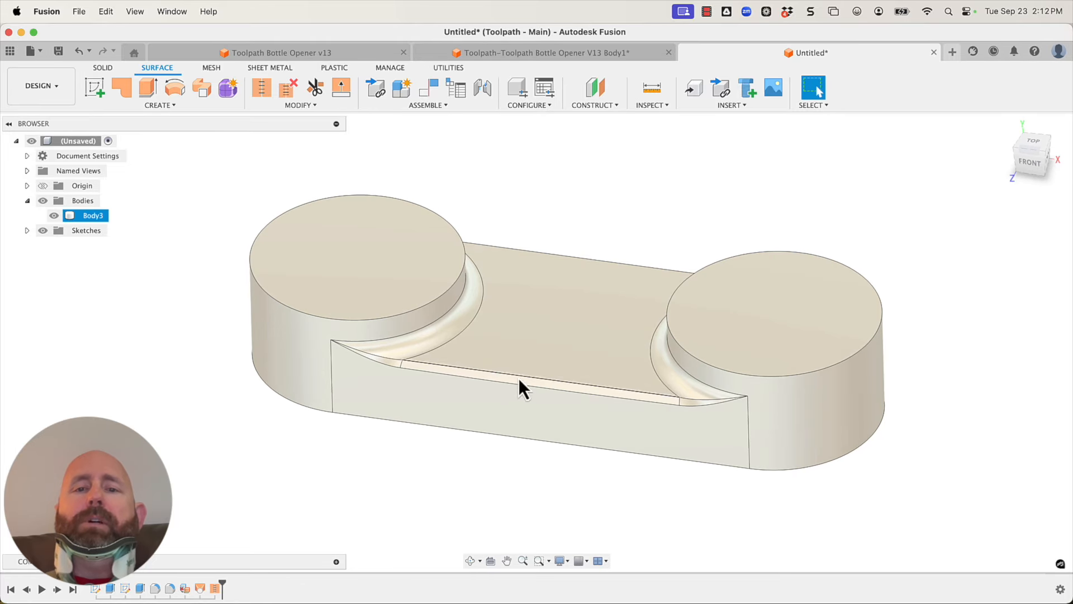
- Switch to the Manufacture workspace and create a milling setup with the recessed middle face defining the Z axis
{"action": "left_click", "coordinate": [38, 96]}
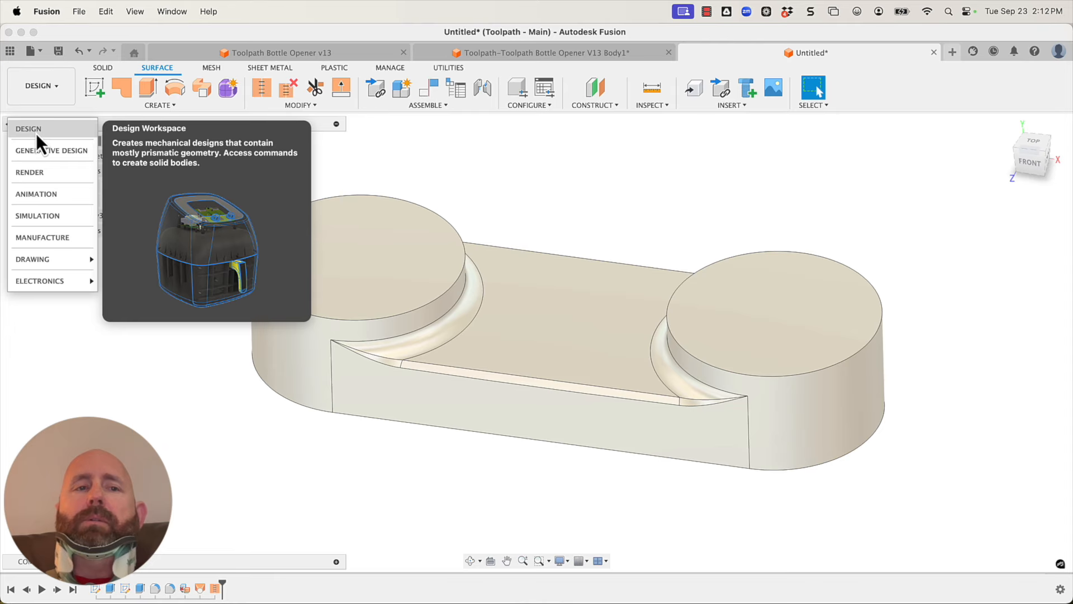
{"action": "left_click", "coordinate": [36, 237]}
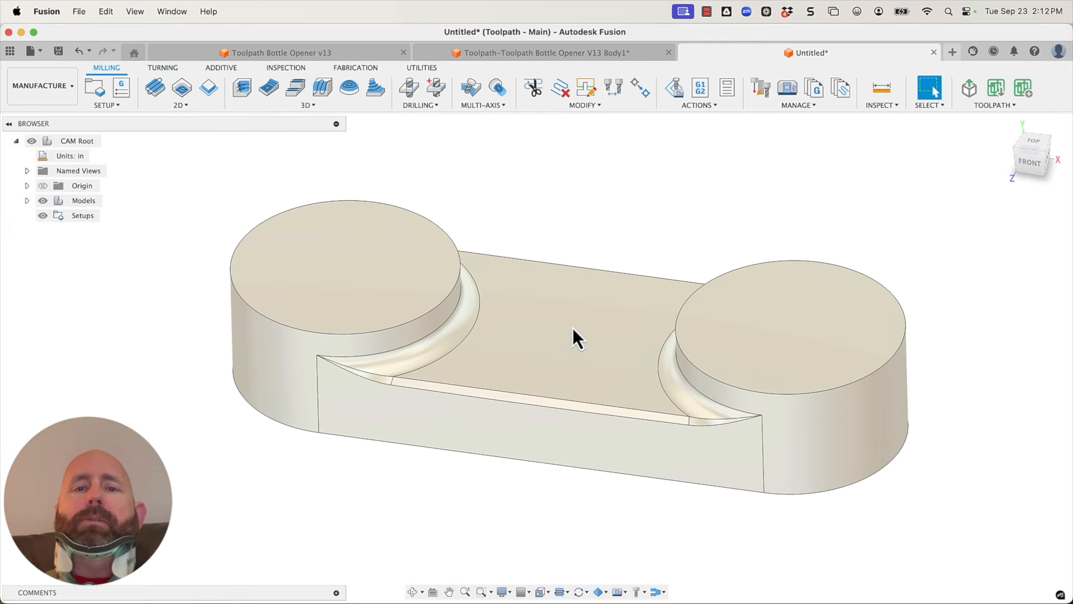
{"action": "left_click", "coordinate": [95, 88]}
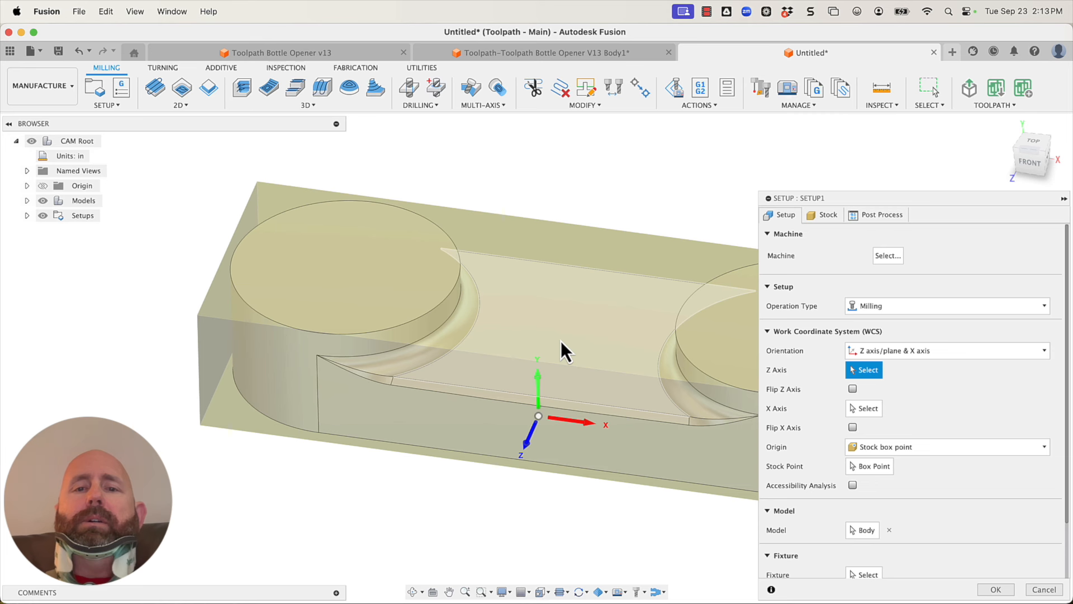
{"action": "left_click", "coordinate": [561, 341]}
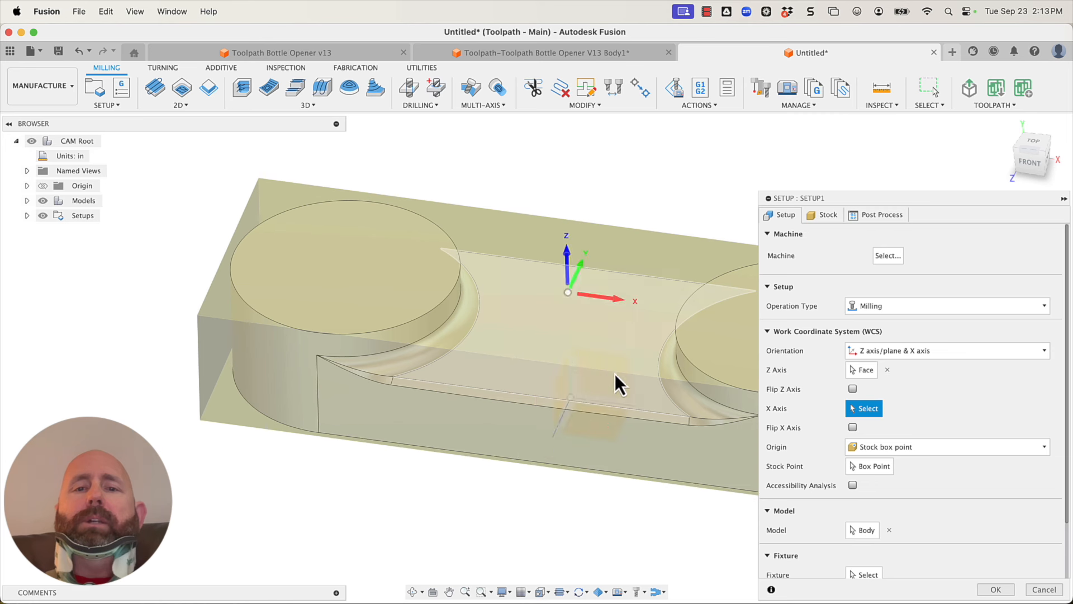
{"action": "left_click", "coordinate": [991, 591]}
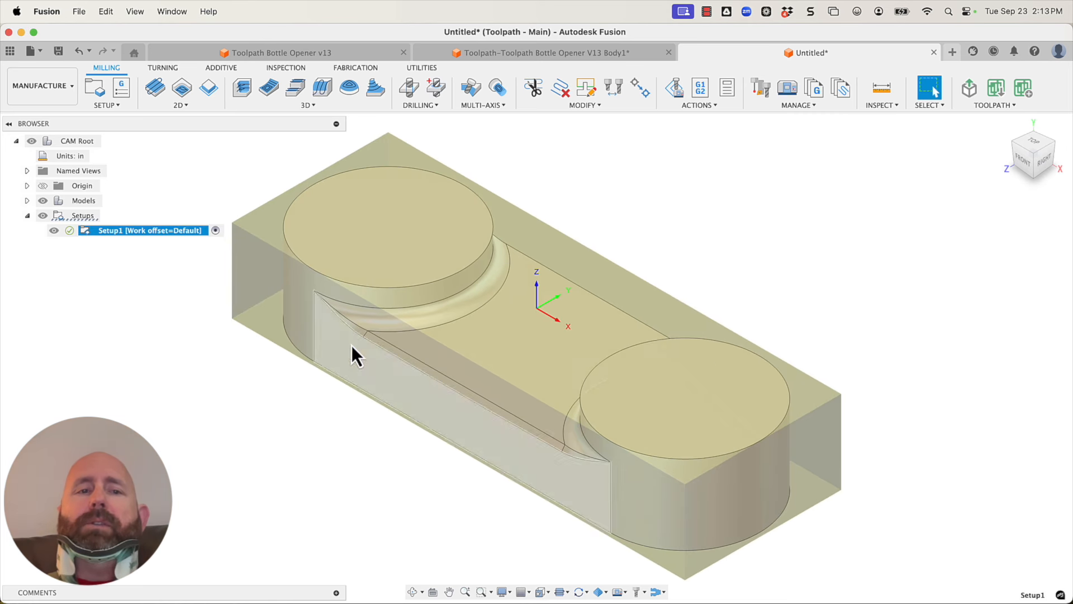
- Reopen Setup1 and review its model body selection against the part and stock from different angles
{"action": "right_click", "coordinate": [148, 233]}
{"action": "left_click", "coordinate": [168, 250]}
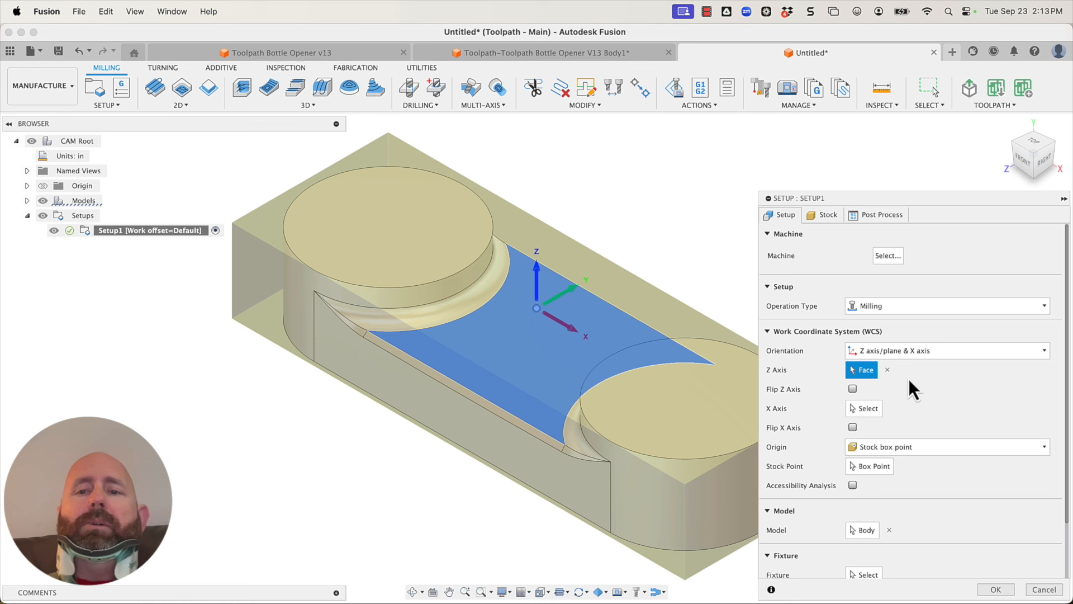
{"action": "left_click", "coordinate": [870, 535]}
{"action": "middle_click_drag", "start_coordinate": [662, 401], "coordinate": [592, 391], "text": "shift"}
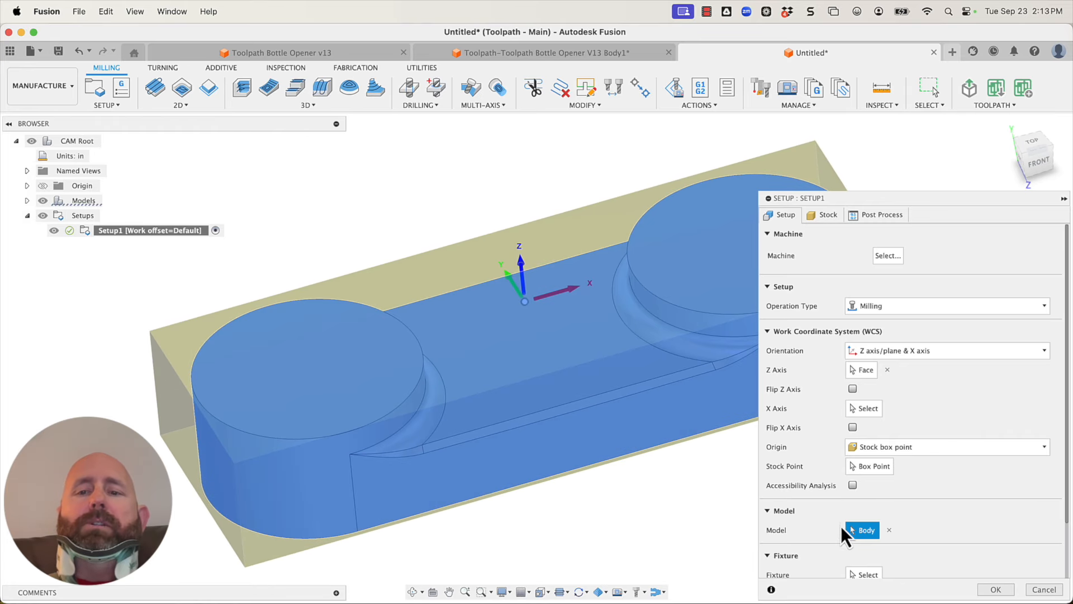
{"action": "middle_click_drag", "start_coordinate": [928, 536], "coordinate": [858, 427], "text": "shift"}
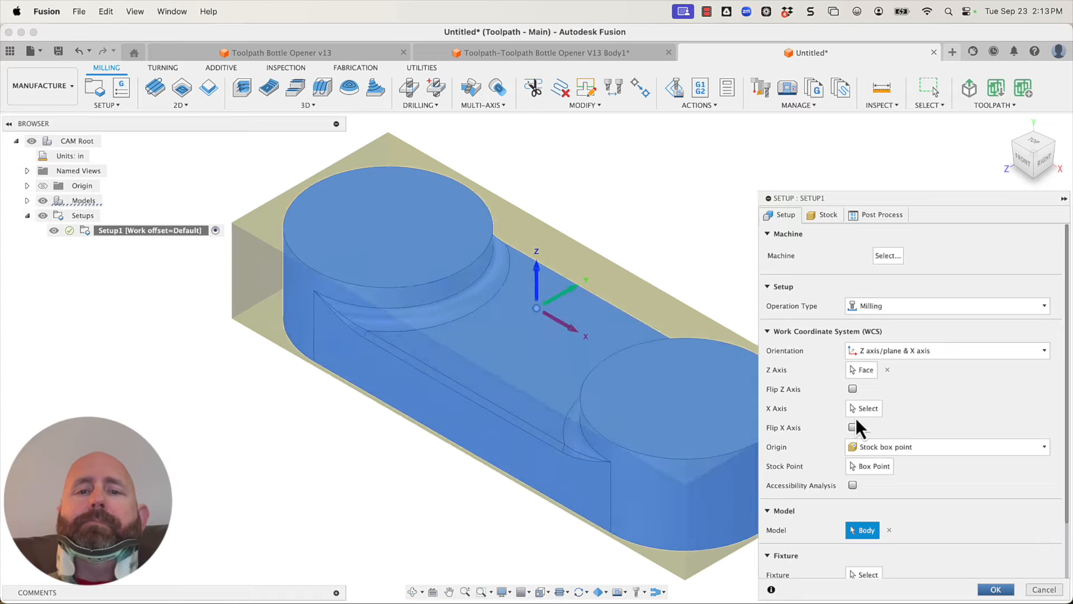
{"action": "key", "text": "Return"}
{"action": "middle_click_drag", "start_coordinate": [762, 384], "coordinate": [575, 501], "text": "shift"}
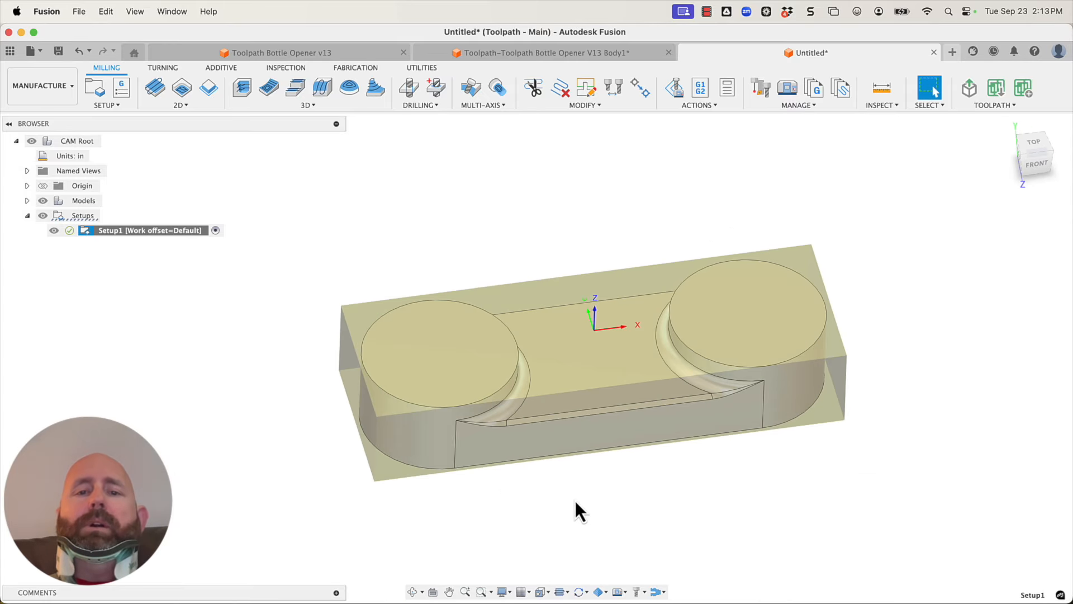
{"action": "left_click", "coordinate": [575, 501]}
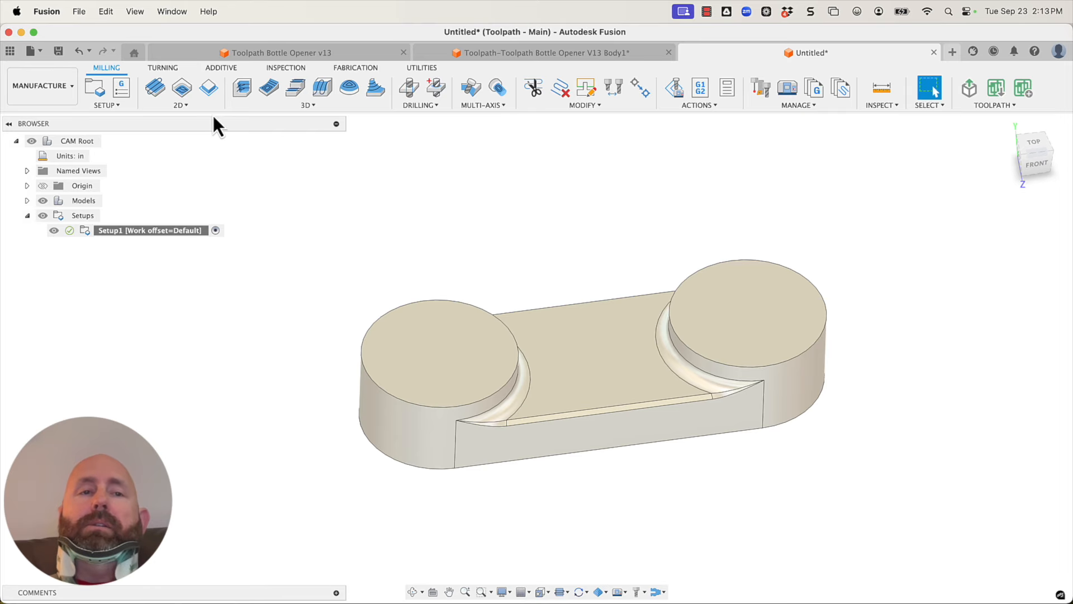
- Start a 3D Scallop operation and inspect the rebuilt front edge where it meets the curved fillet
{"action": "left_click", "coordinate": [297, 105]}
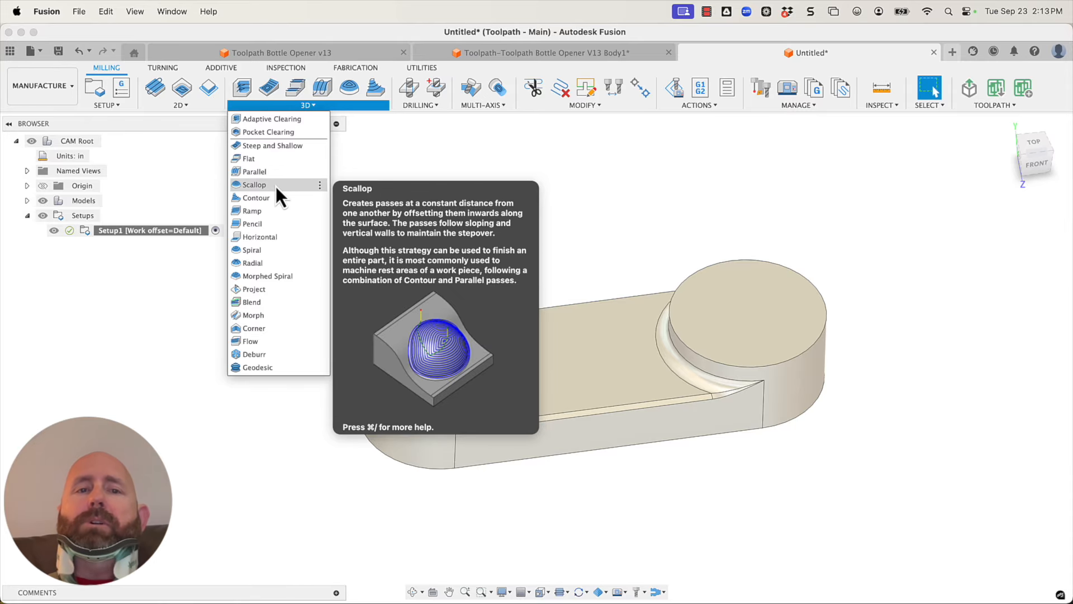
{"action": "left_click", "coordinate": [276, 186]}
{"action": "scroll", "coordinate": [665, 414], "scroll_direction": "down", "scroll_amount": 2}
{"action": "scroll", "coordinate": [336, 381], "scroll_direction": "down", "scroll_amount": 3}
{"action": "scroll", "coordinate": [637, 410], "scroll_direction": "up", "scroll_amount": 8}
{"action": "scroll", "coordinate": [658, 394], "scroll_direction": "up", "scroll_amount": 3}
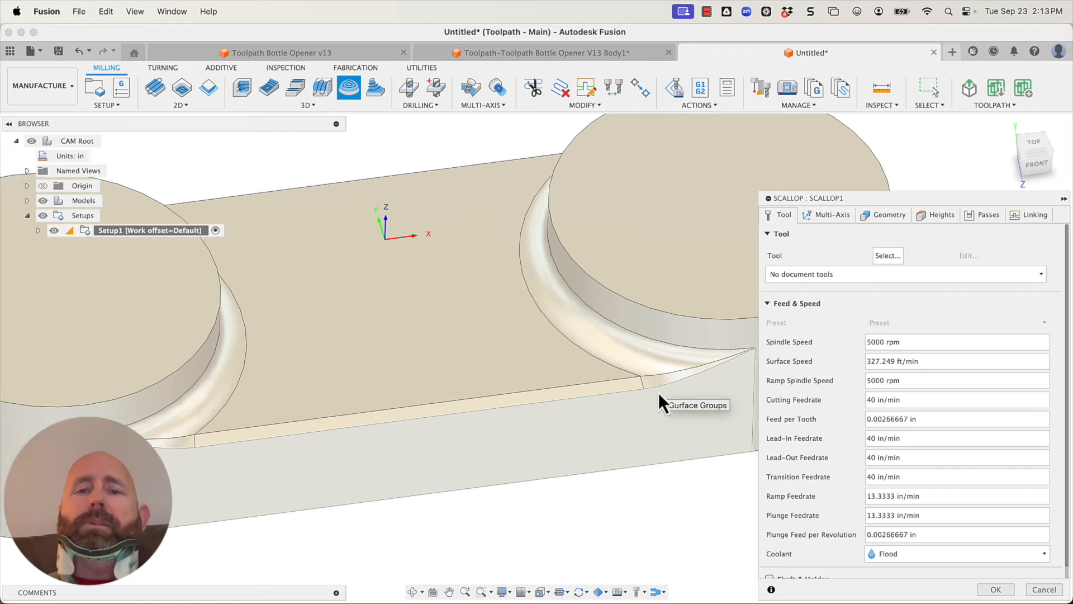
{"action": "scroll", "coordinate": [656, 385], "scroll_direction": "up", "scroll_amount": 4}
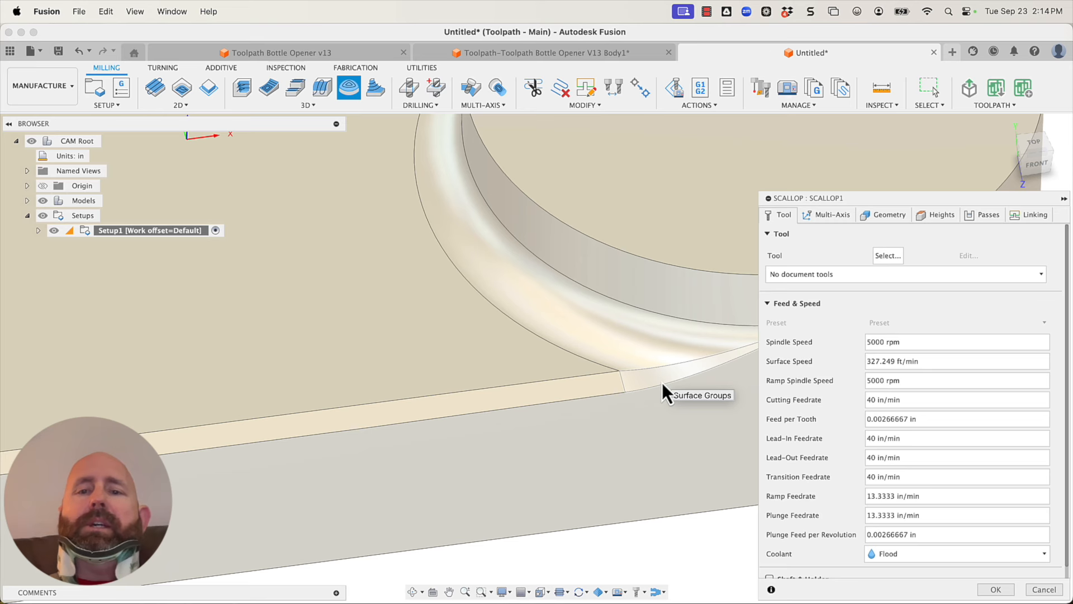
{"action": "scroll", "coordinate": [662, 382], "scroll_direction": "down", "scroll_amount": 3}
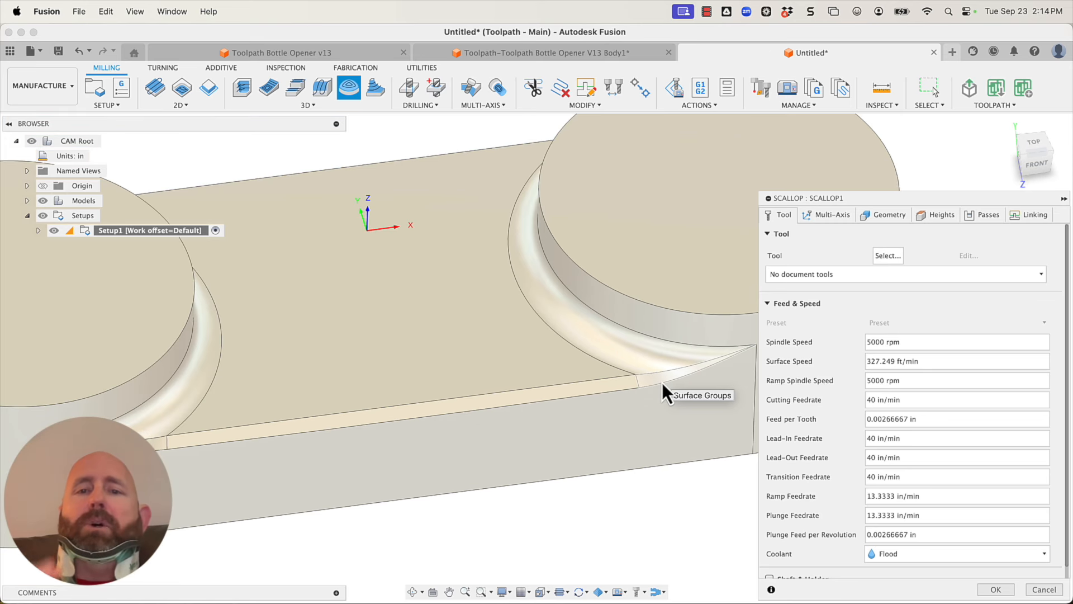
{"action": "scroll", "coordinate": [662, 383], "scroll_direction": "down", "scroll_amount": 3}
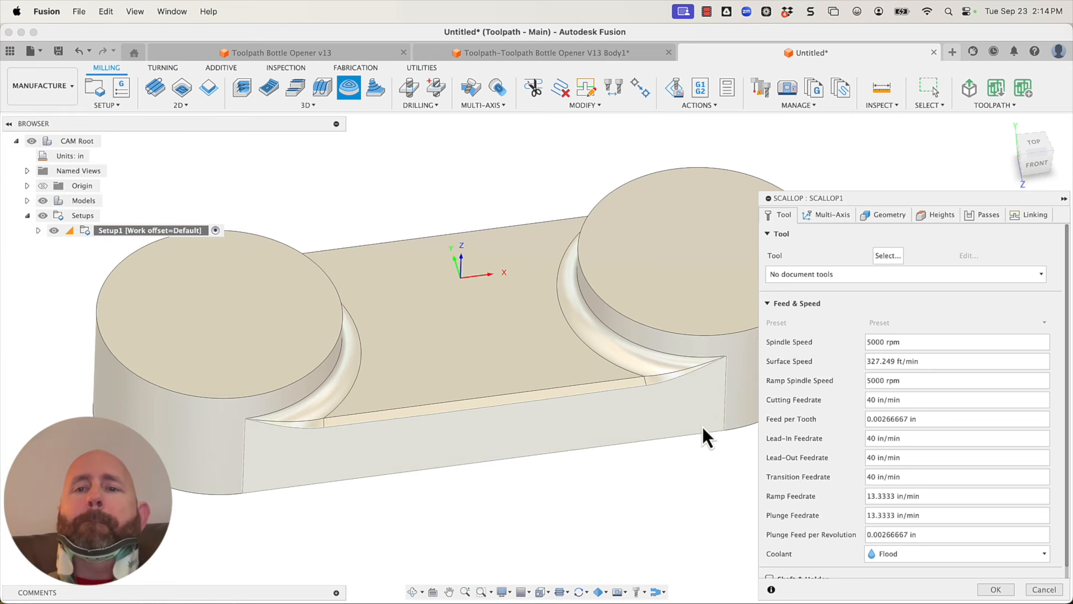
- Open tool selection for the scallop operation and filter the combined home tool library to ball end mills
{"action": "left_click", "coordinate": [888, 258]}
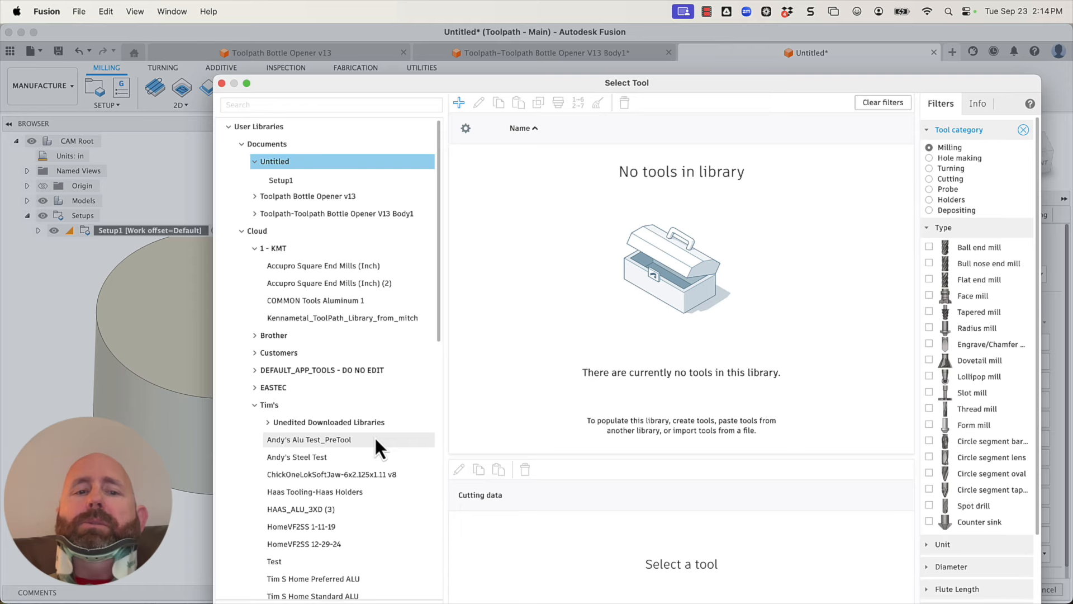
{"action": "scroll", "coordinate": [383, 442], "scroll_direction": "down", "scroll_amount": 5}
{"action": "left_click", "coordinate": [331, 483]}
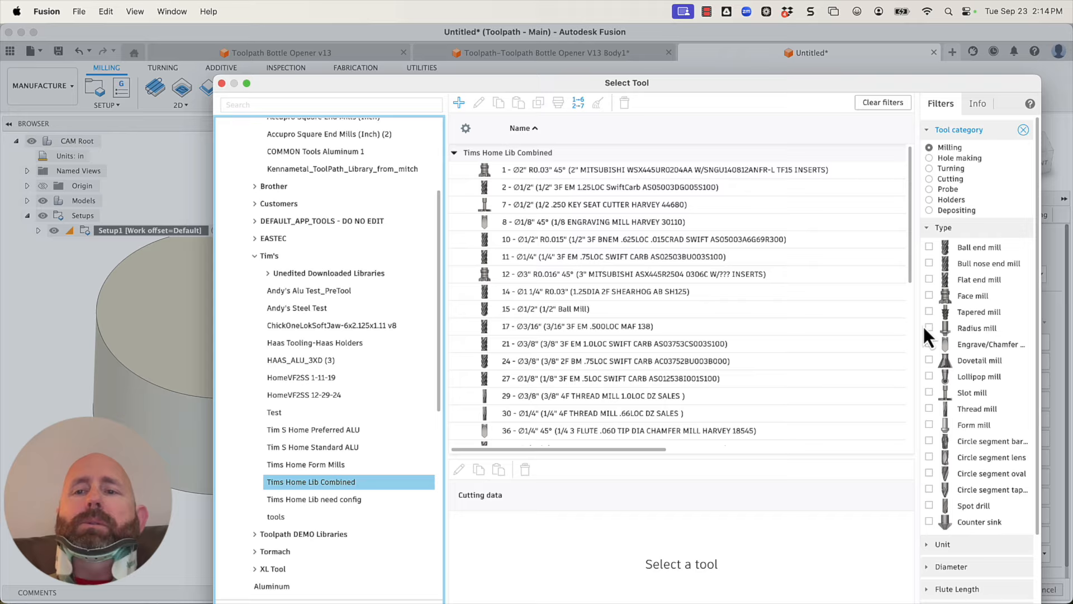
{"action": "left_click", "coordinate": [930, 248]}
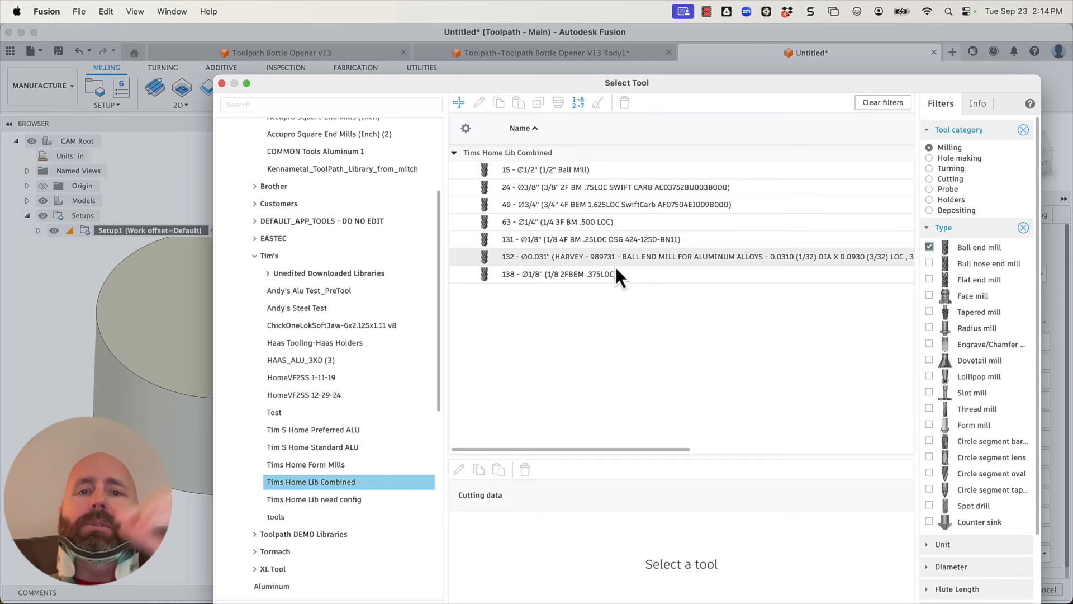
- Assign tool 63, the 1/4 in 3-flute ball mill, with the AluWrought_Surface cutting data to the scallop operation
{"action": "left_click", "coordinate": [597, 222]}
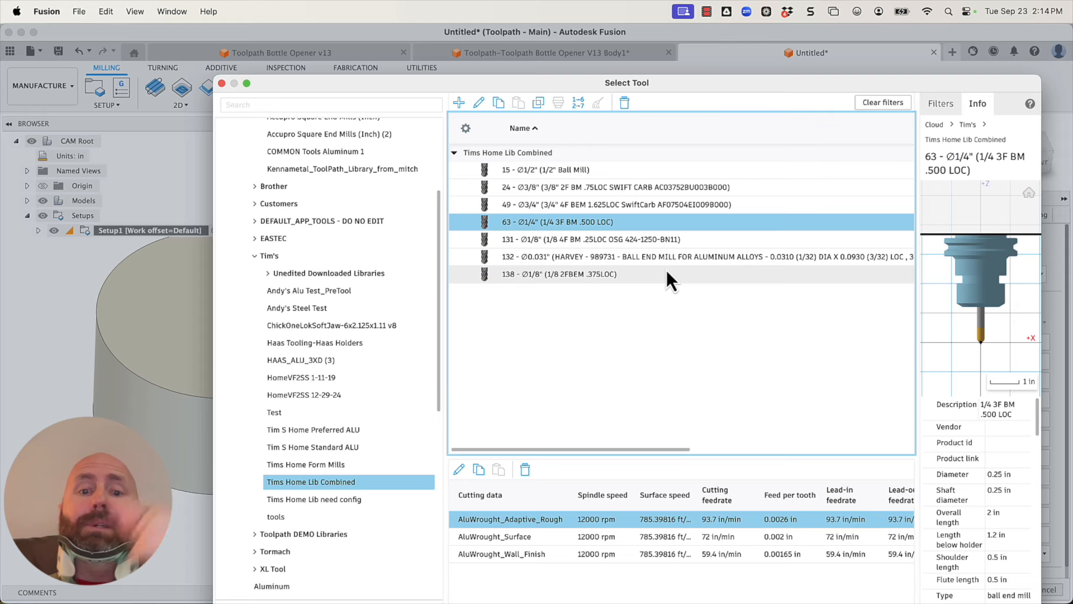
{"action": "left_click", "coordinate": [542, 537]}
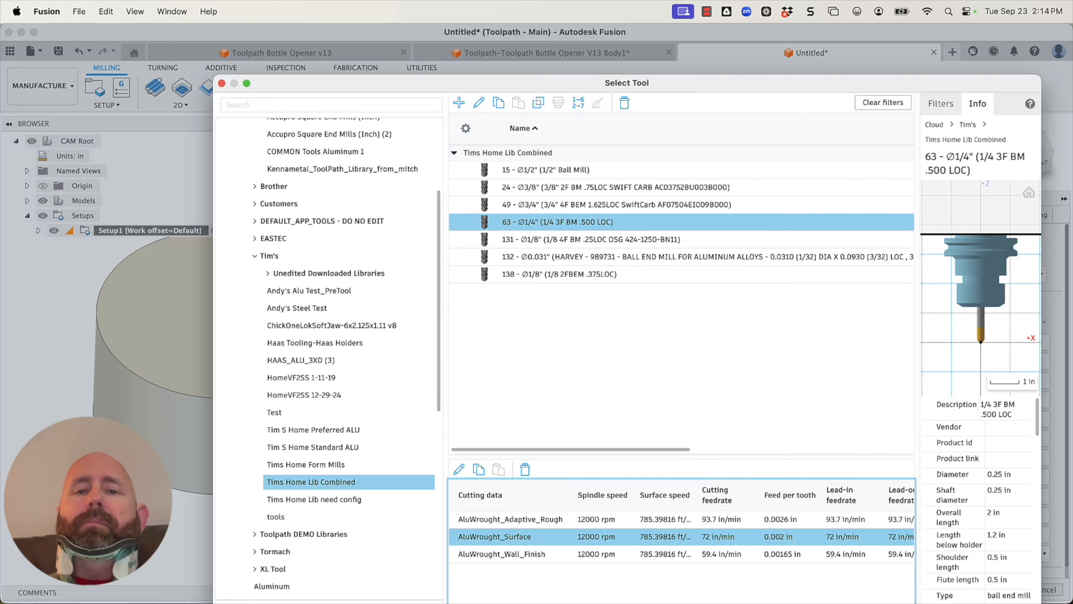
{"action": "left_click_drag", "start_coordinate": [351, 86], "coordinate": [315, 38]}
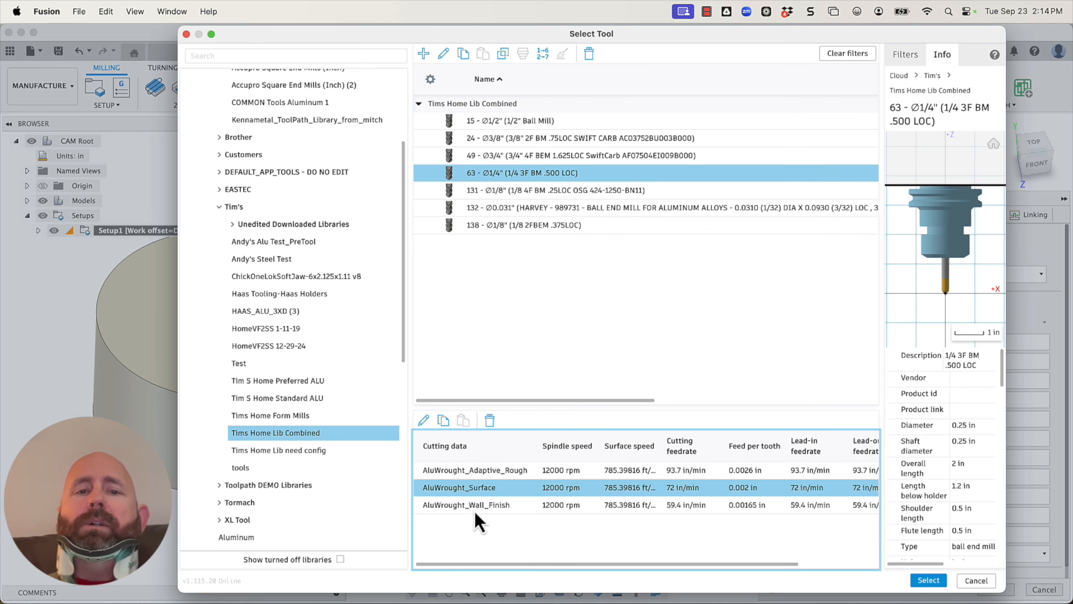
{"action": "left_click", "coordinate": [929, 580]}
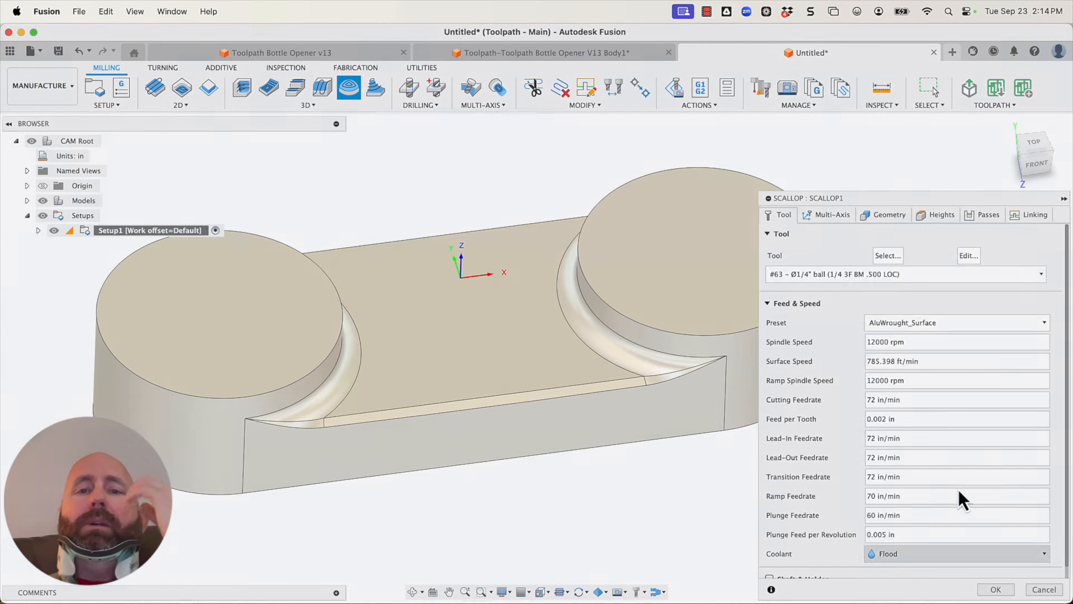
- Set the scallop operation's machining boundary to Selection
{"action": "mouse_move", "coordinate": [597, 293]}
{"action": "middle_mouse_down", "text": "shift"}
{"action": "mouse_move", "coordinate": [580, 281]}
{"action": "mouse_move", "coordinate": [582, 292]}
{"action": "middle_mouse_up", "text": "shift"}
{"action": "scroll", "coordinate": [740, 445], "scroll_direction": "down", "scroll_amount": 4}
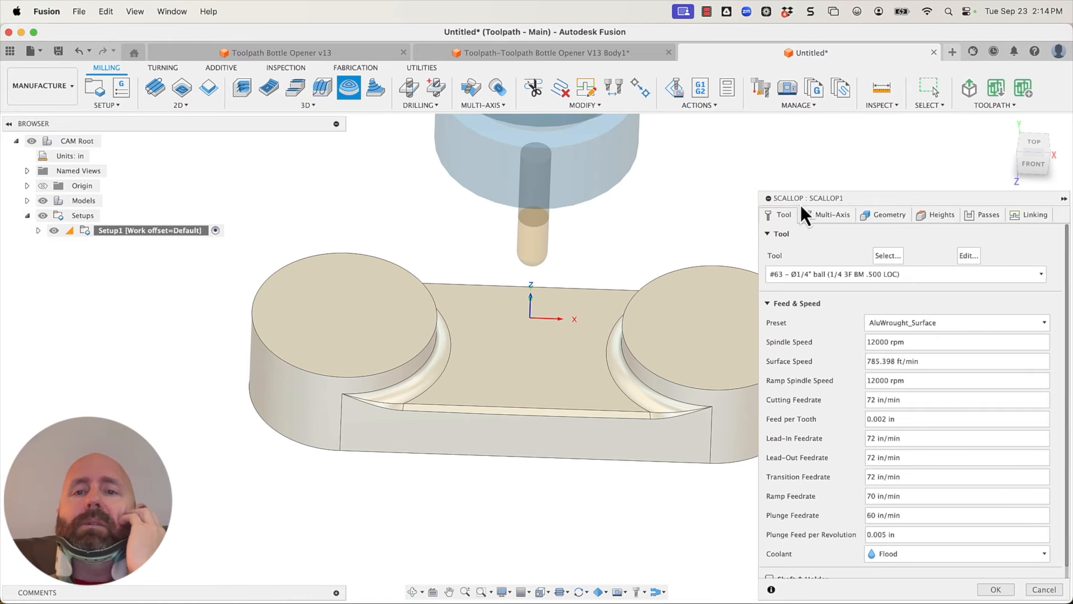
{"action": "left_click", "coordinate": [887, 215]}
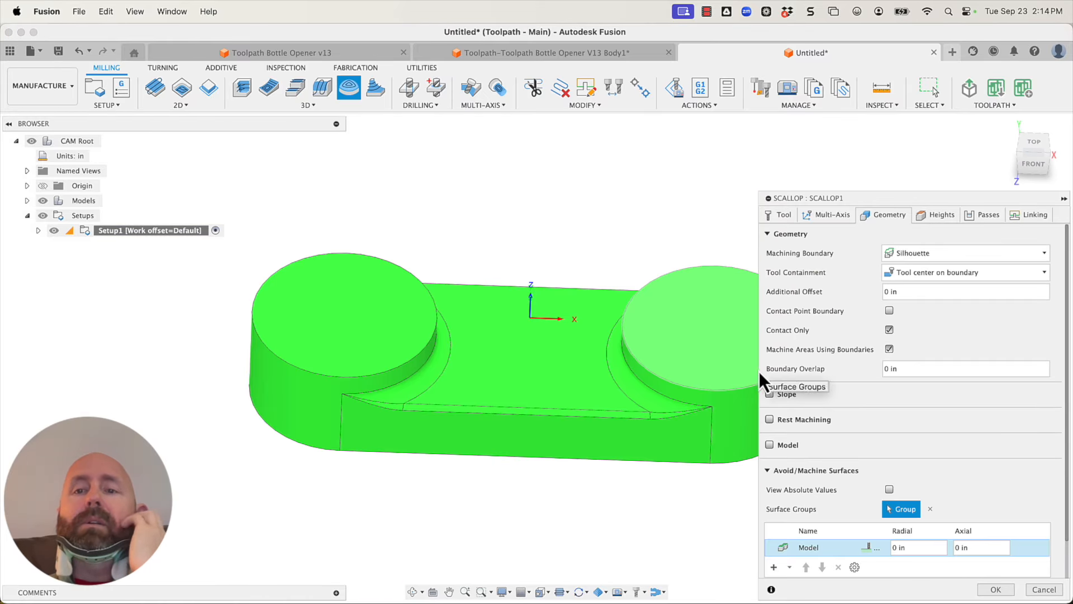
{"action": "mouse_move", "coordinate": [913, 253]}
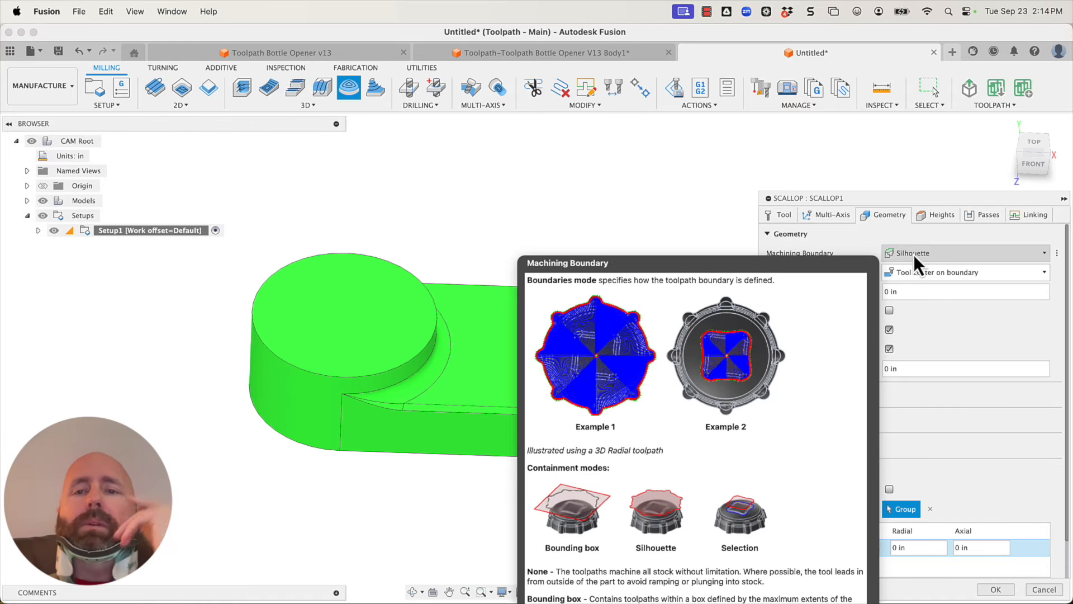
{"action": "left_click", "coordinate": [913, 253]}
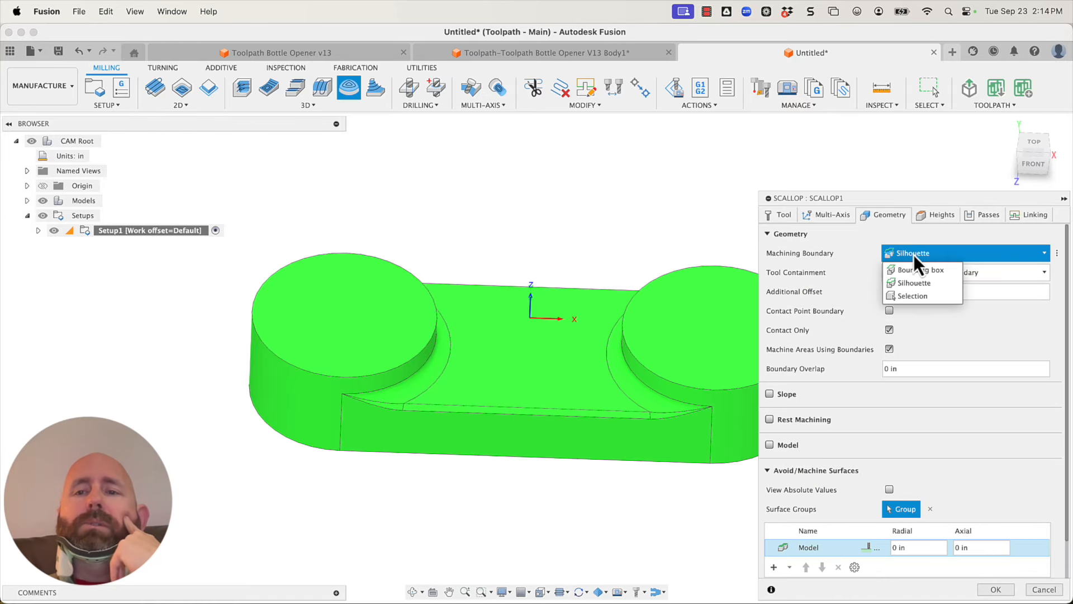
{"action": "left_click", "coordinate": [913, 296]}
- Define the machining boundary as a closed chain along the lower front edges of the edge break, including both curved ends
{"action": "scroll", "coordinate": [727, 425], "scroll_direction": "up", "scroll_amount": 3}
{"action": "scroll", "coordinate": [648, 421], "scroll_direction": "up", "scroll_amount": 2}
{"action": "left_click", "coordinate": [621, 408]}
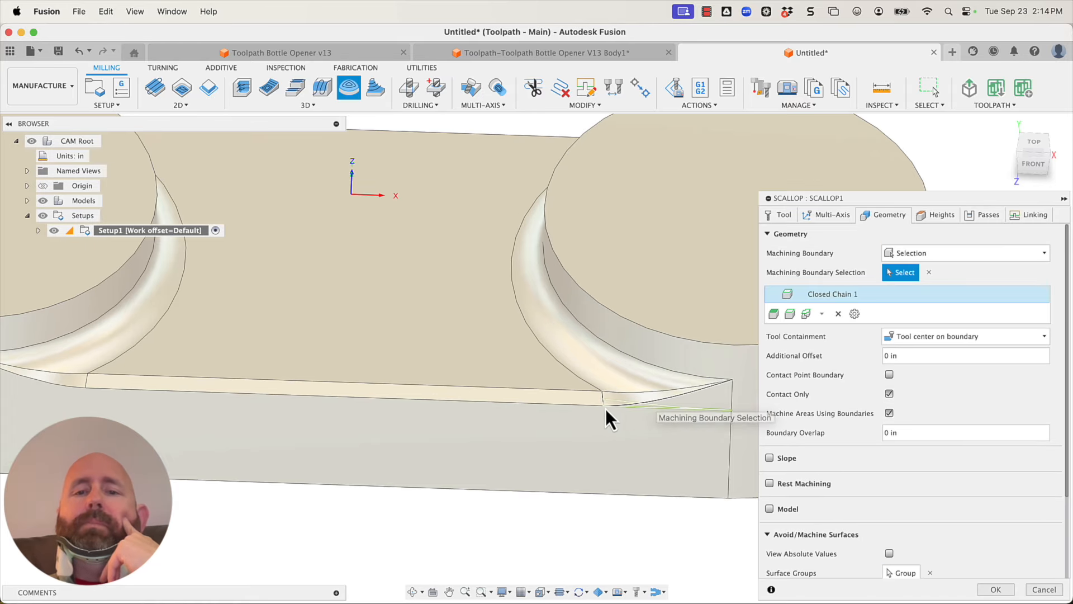
{"action": "left_click", "coordinate": [645, 412]}
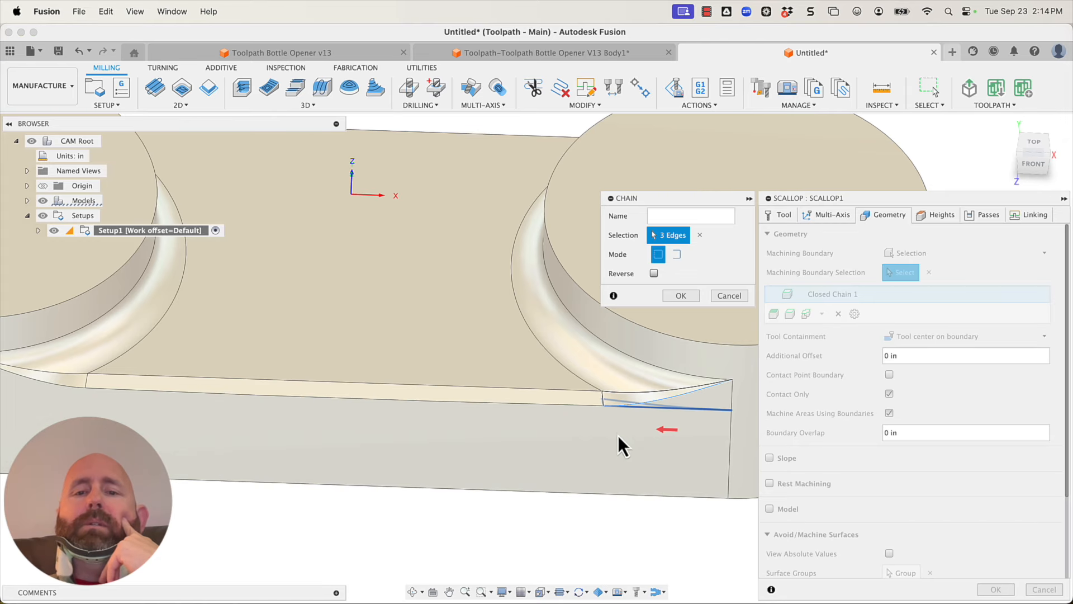
{"action": "left_click", "coordinate": [586, 407]}
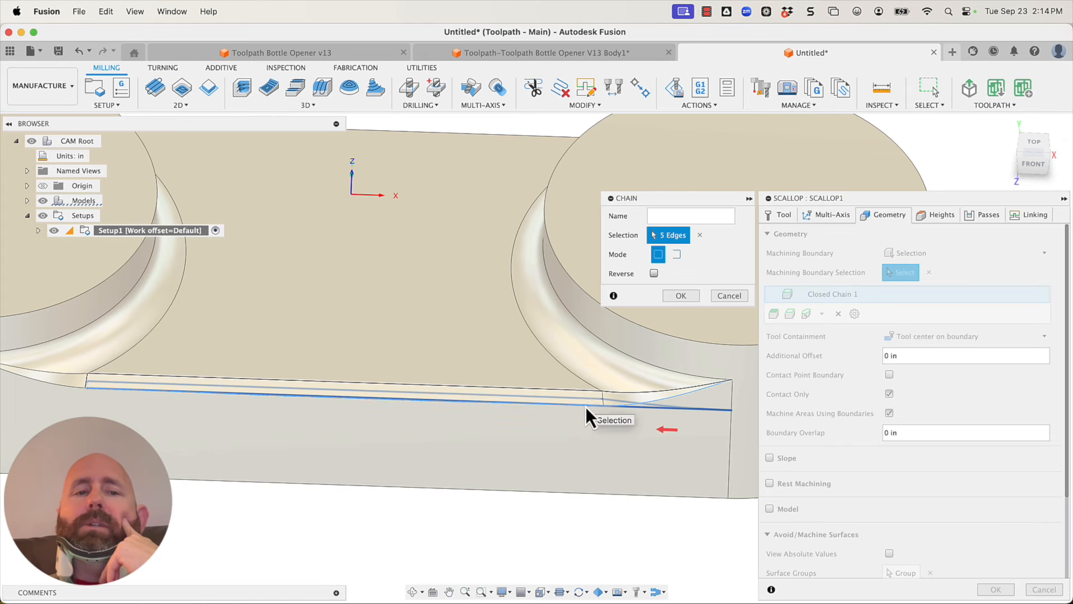
{"action": "left_click", "coordinate": [68, 388]}
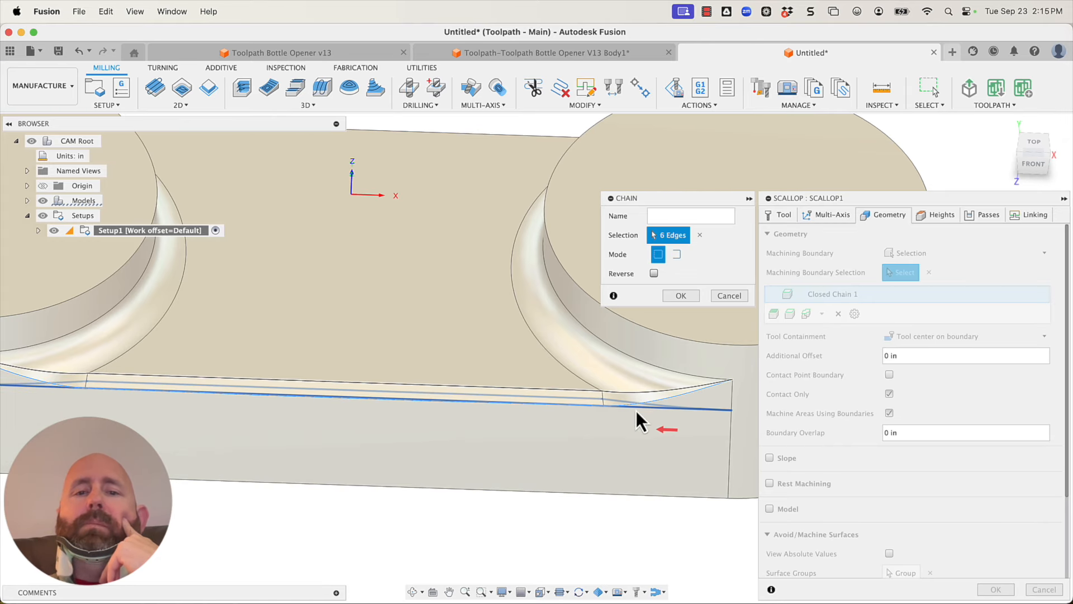
{"action": "left_click", "coordinate": [680, 296]}
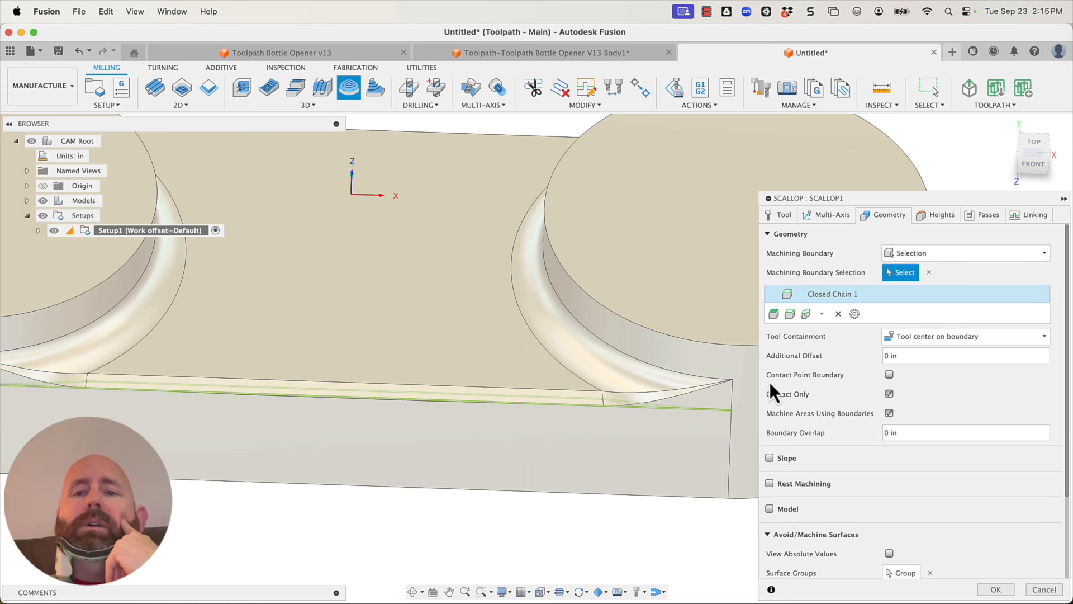
- Enable Contact Point Boundary and save that setting as the user default
{"action": "left_click", "coordinate": [891, 376]}
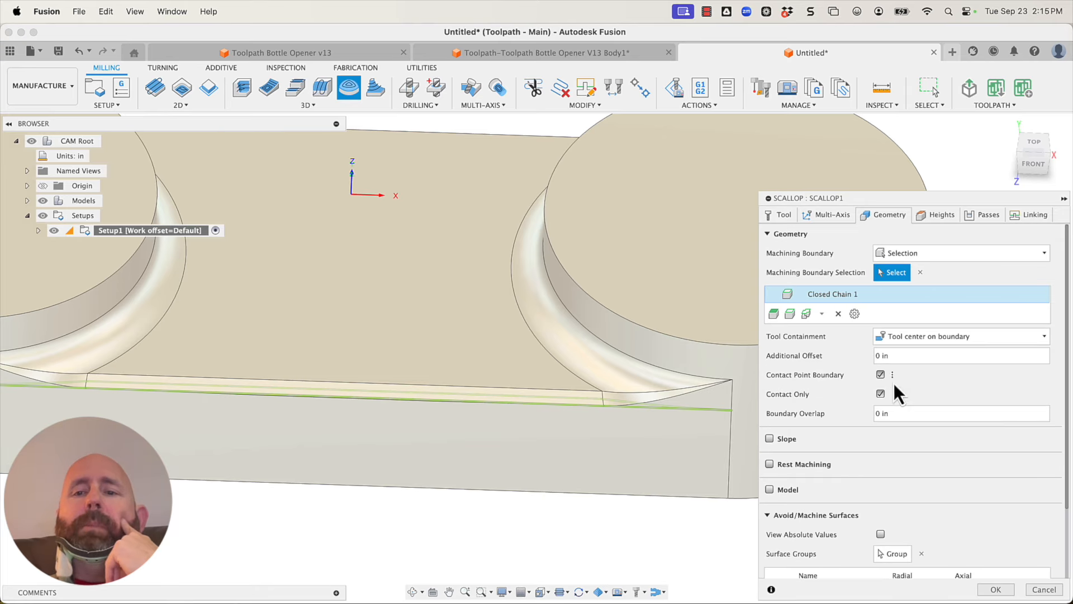
{"action": "left_click", "coordinate": [893, 375]}
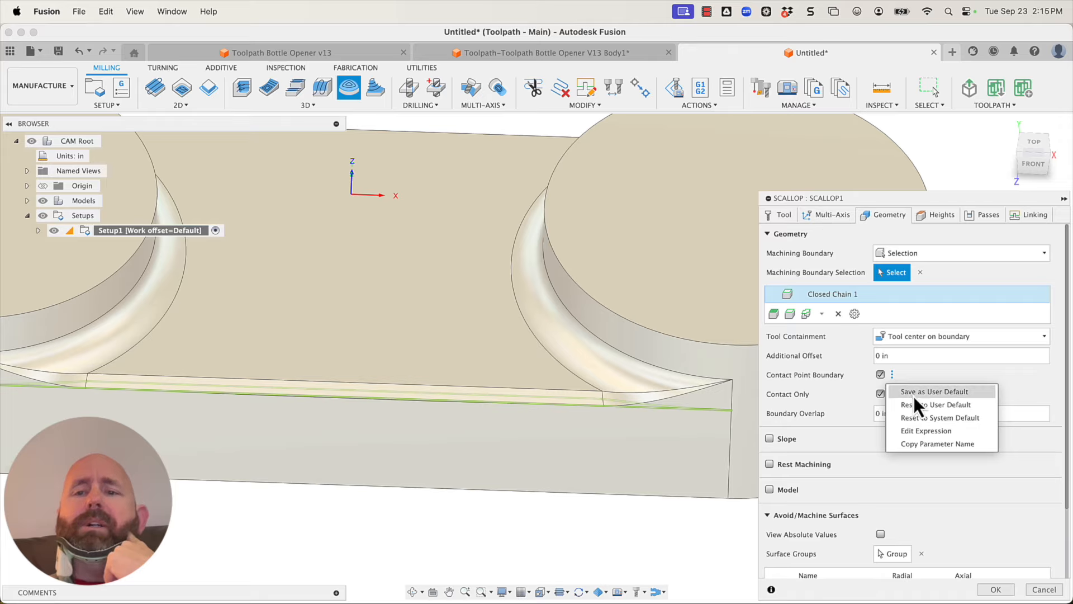
{"action": "left_click", "coordinate": [913, 395]}
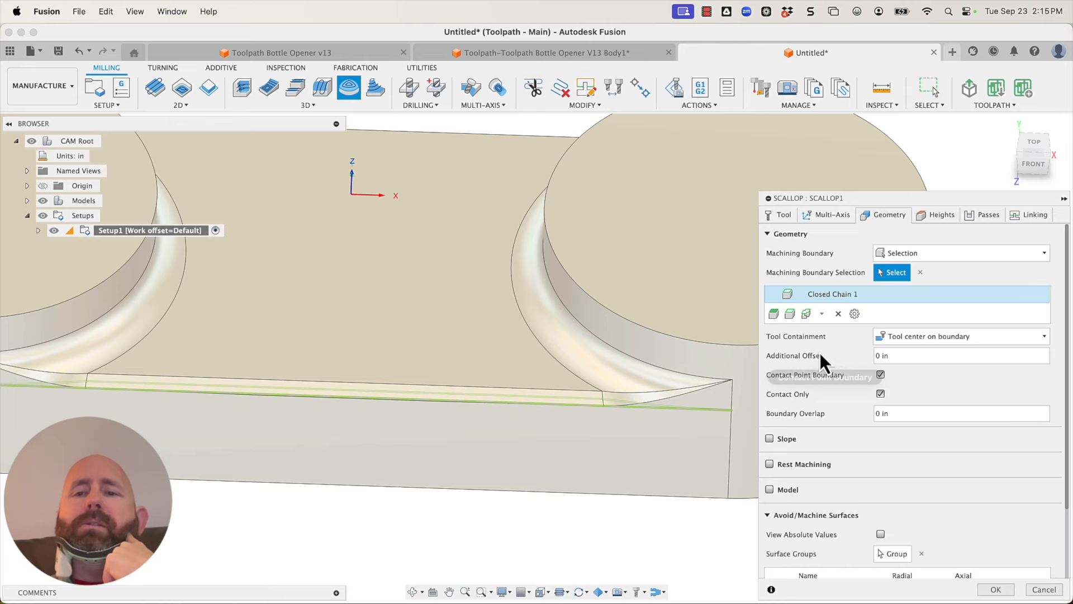
- Set the boundary's additional offset to -tolerance and save it as the user default
{"action": "left_click", "coordinate": [877, 355]}
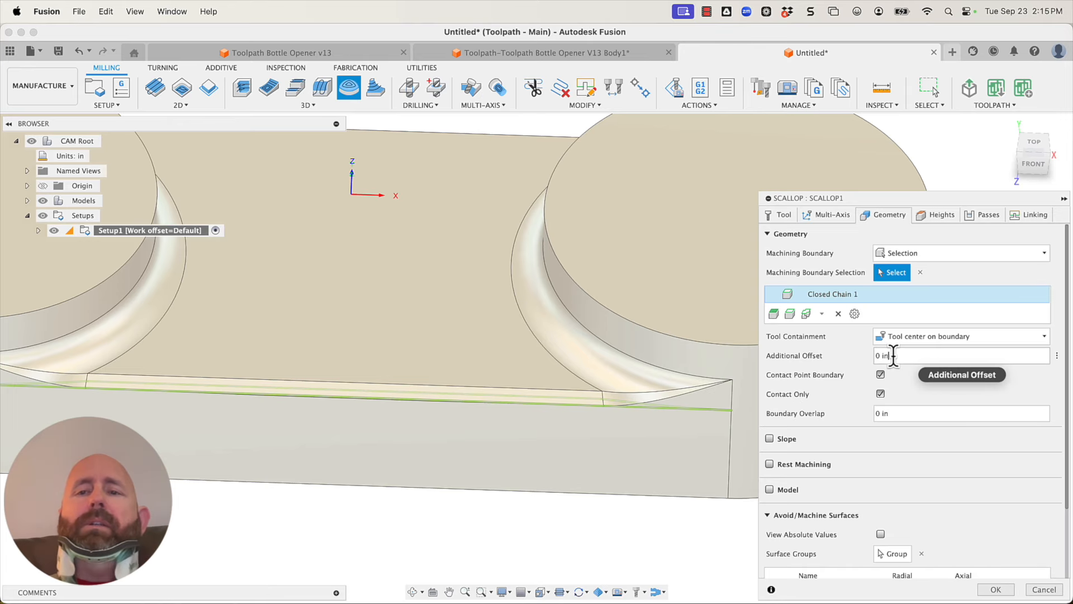
{"action": "key", "text": "super+a"}
{"action": "type", "text": "-tolerance"}
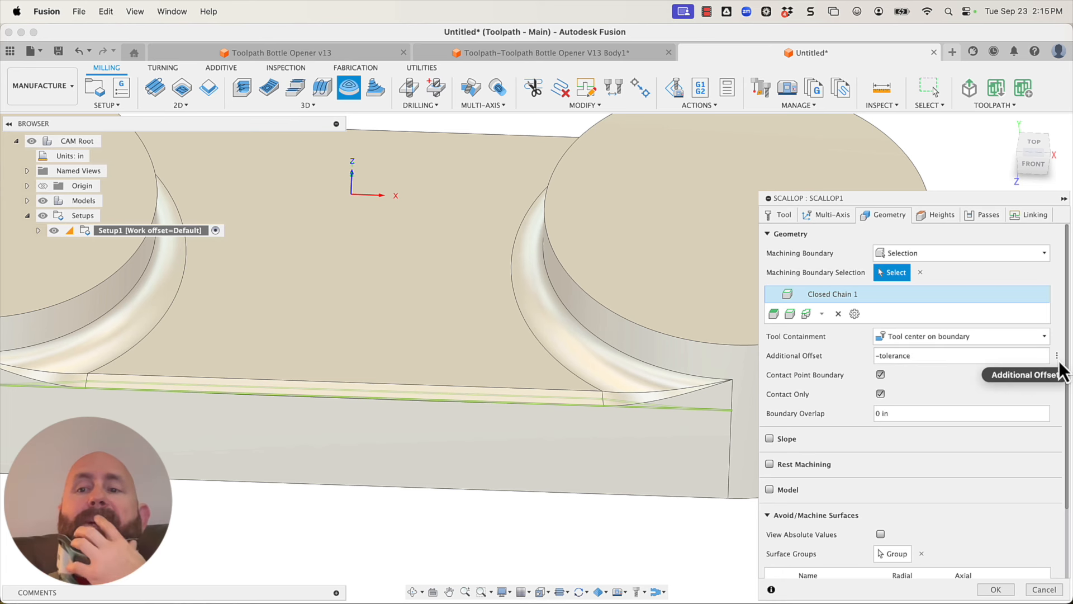
{"action": "left_click", "coordinate": [1057, 357]}
{"action": "left_click", "coordinate": [1044, 372]}
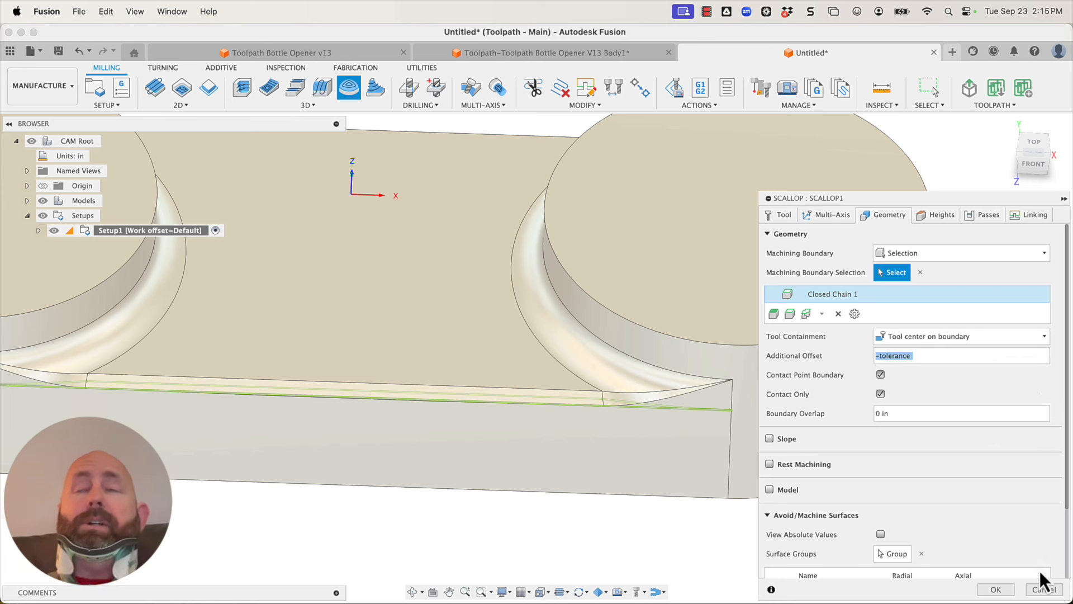
- Review the pass settings and generate the scallop toolpath along the front edge
{"action": "left_click", "coordinate": [988, 217]}
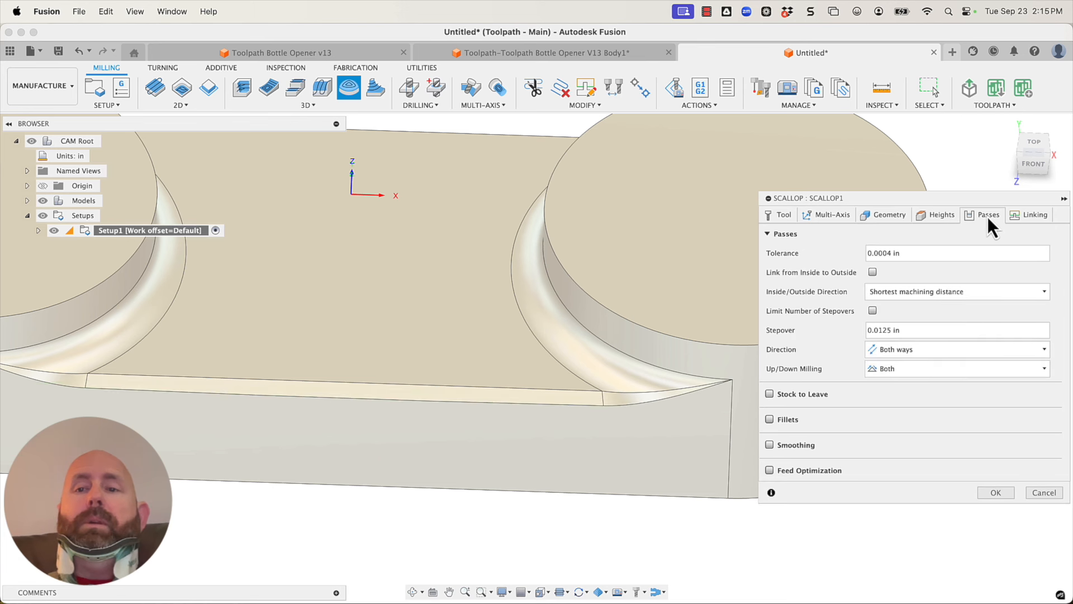
{"action": "left_click", "coordinate": [994, 493]}
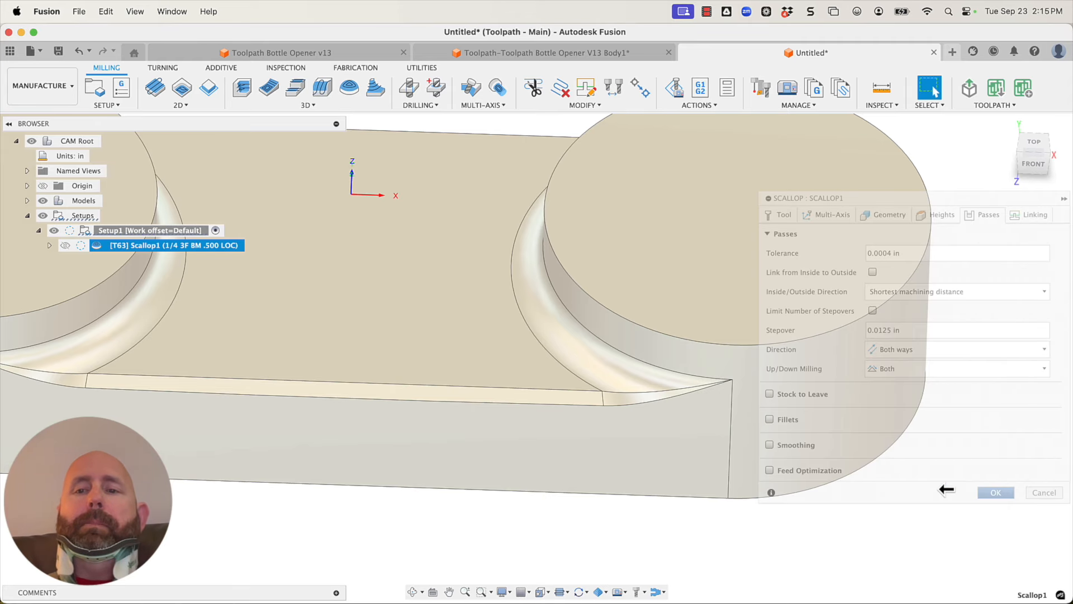
{"action": "scroll", "coordinate": [938, 492], "scroll_direction": "down", "scroll_amount": 3}
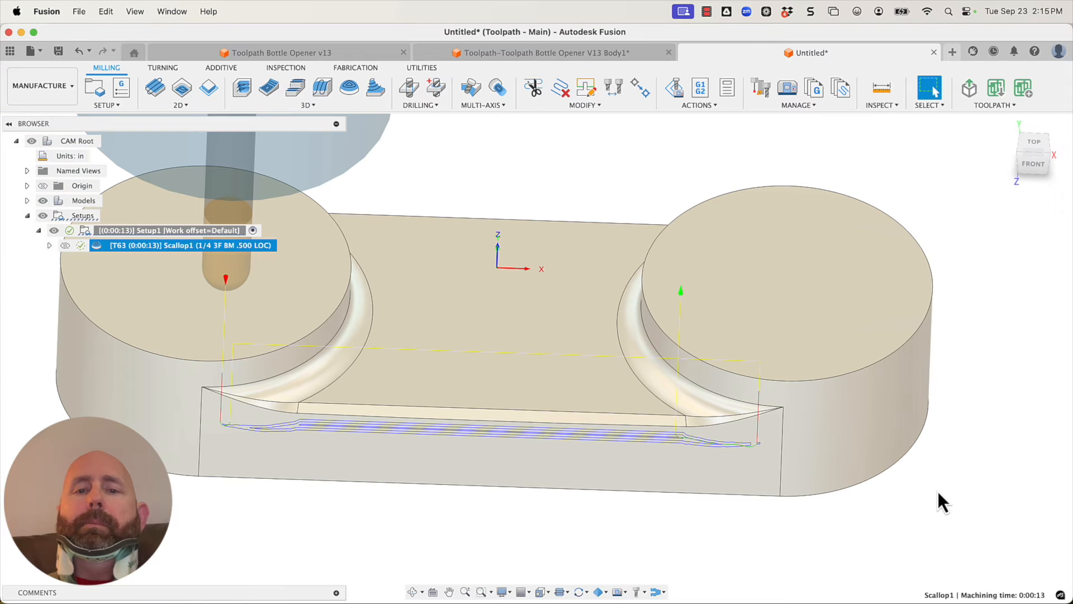
- Preview the in-process stock and examine the scallop toolpath along the front edge and at both curved ends
{"action": "scroll", "coordinate": [253, 455], "scroll_direction": "up", "scroll_amount": 4}
{"action": "middle_click_drag", "start_coordinate": [464, 372], "coordinate": [579, 597], "text": "shift"}
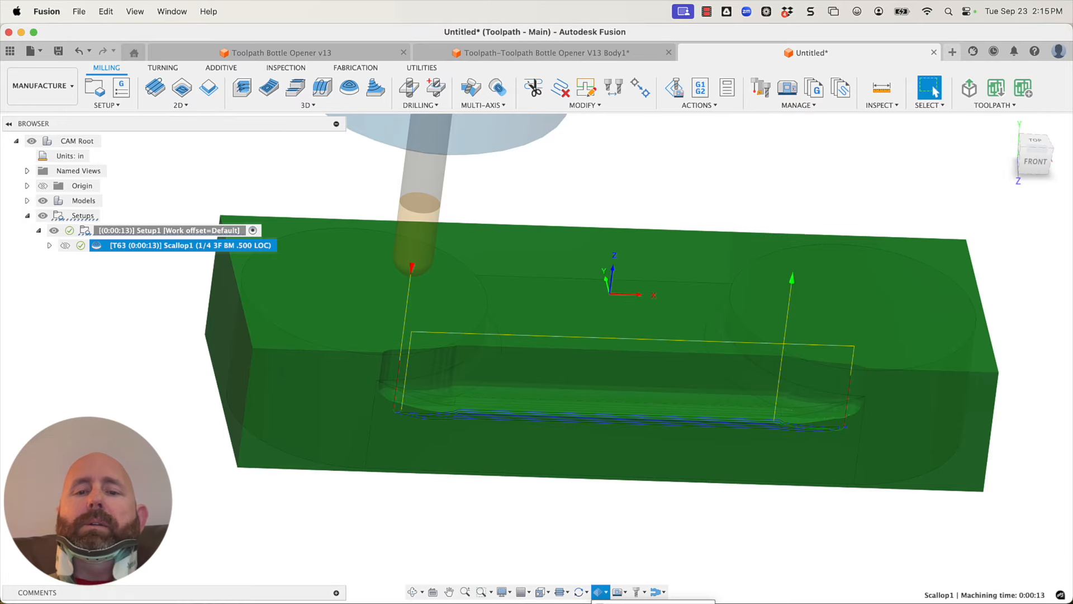
{"action": "middle_click_drag", "start_coordinate": [520, 506], "coordinate": [491, 496], "text": "shift"}
{"action": "scroll", "coordinate": [350, 367], "scroll_direction": "up", "scroll_amount": 10}
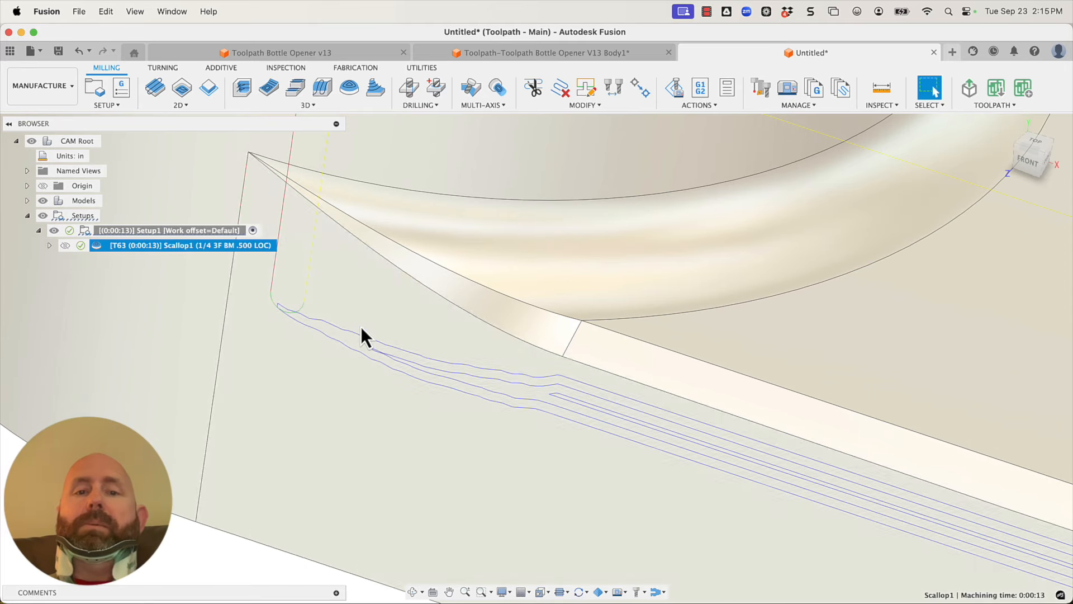
{"action": "scroll", "coordinate": [458, 300], "scroll_direction": "down", "scroll_amount": 10}
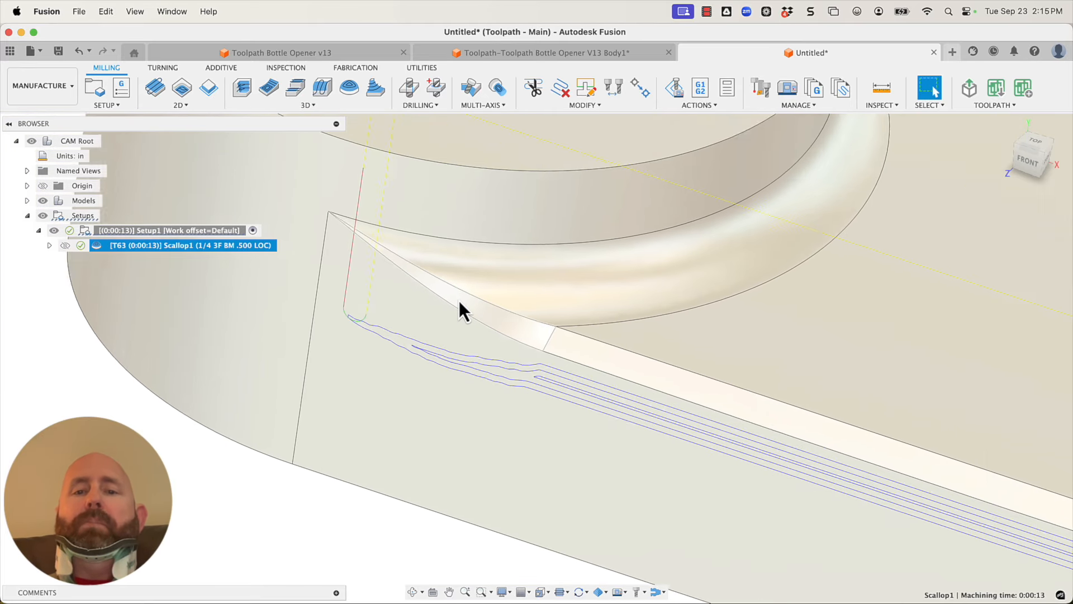
{"action": "scroll", "coordinate": [820, 433], "scroll_direction": "up", "scroll_amount": 6}
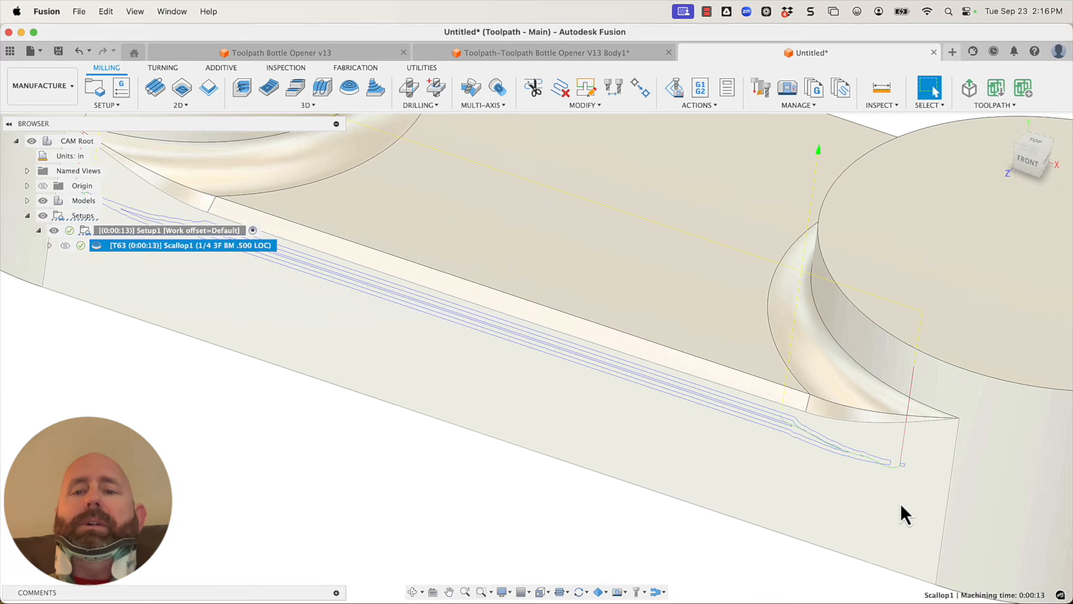
{"action": "scroll", "coordinate": [921, 404], "scroll_direction": "down", "scroll_amount": 6}
{"action": "mouse_move", "coordinate": [921, 404]}
{"action": "middle_mouse_down", "text": "shift"}
{"action": "mouse_move", "coordinate": [891, 425]}
{"action": "mouse_move", "coordinate": [915, 408]}
{"action": "middle_mouse_up", "text": "shift"}
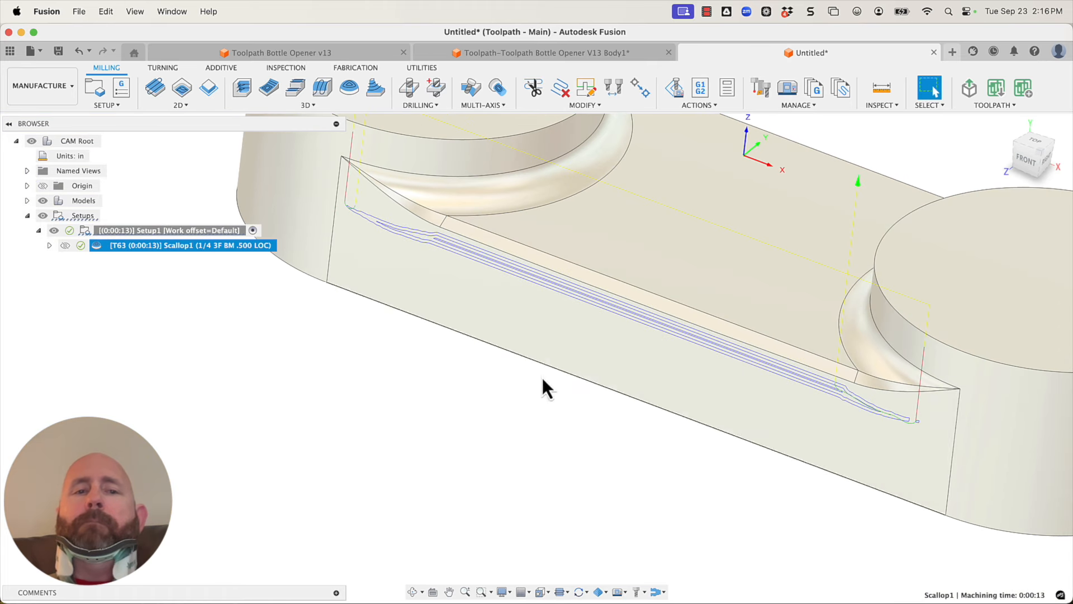
- Set the scallop operation's tolerance to 0.0001 in and regenerate the toolpath along the front edge
{"action": "right_click", "coordinate": [168, 248]}
{"action": "left_click", "coordinate": [196, 256]}
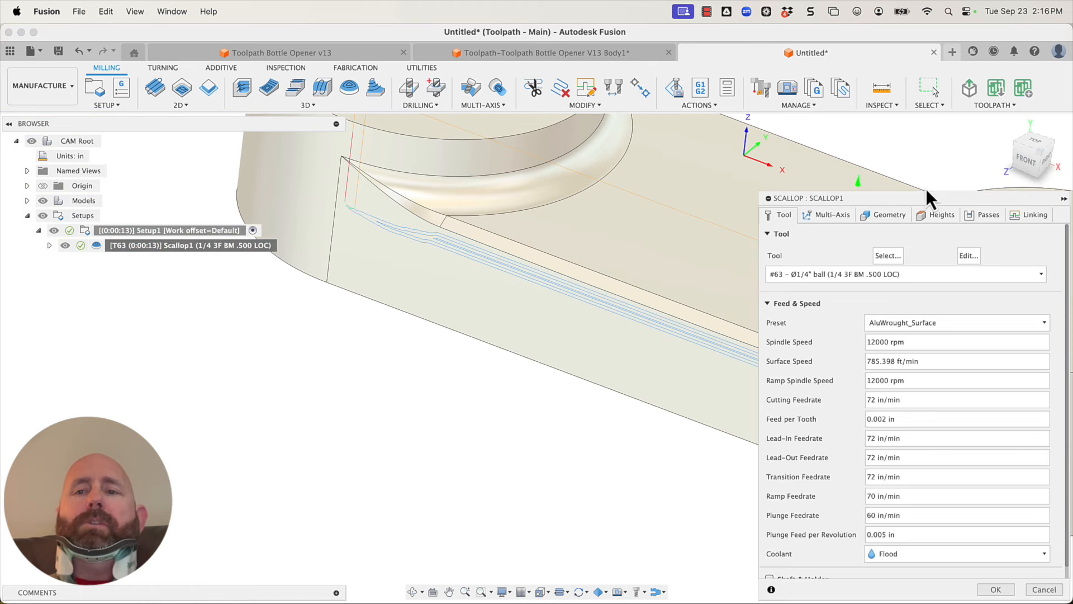
{"action": "left_click", "coordinate": [988, 215]}
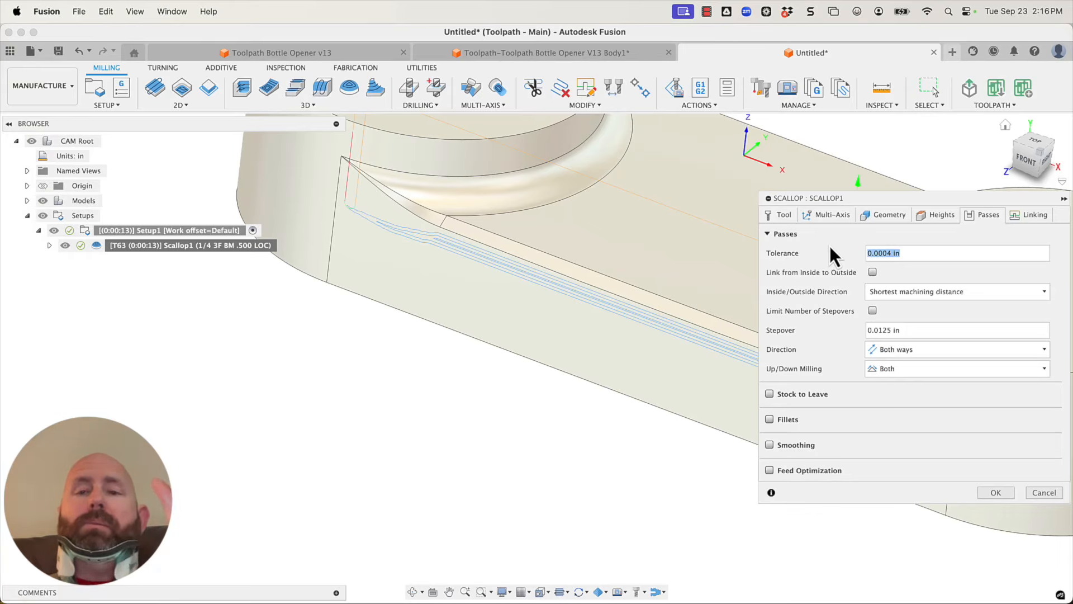
{"action": "type", "text": ",0001"}
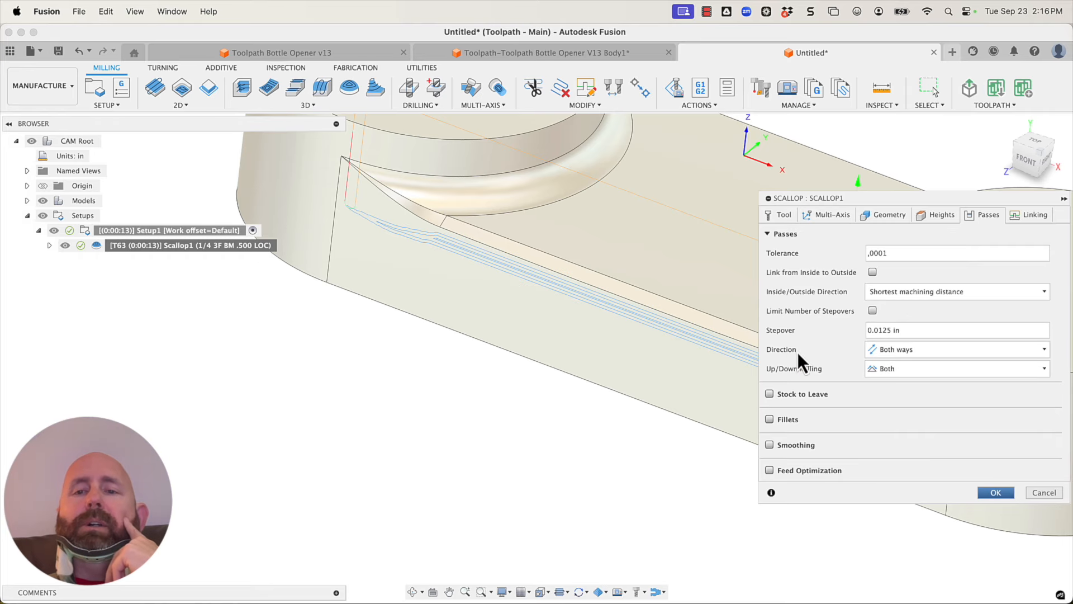
{"action": "key", "text": "Return"}
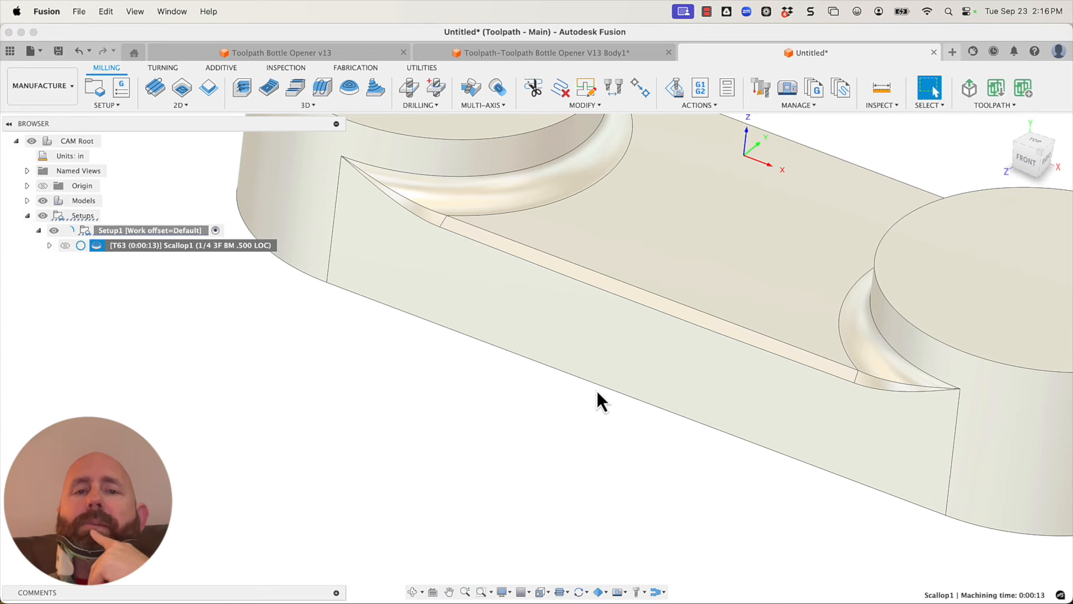
{"action": "scroll", "coordinate": [419, 239], "scroll_direction": "up", "scroll_amount": 4}
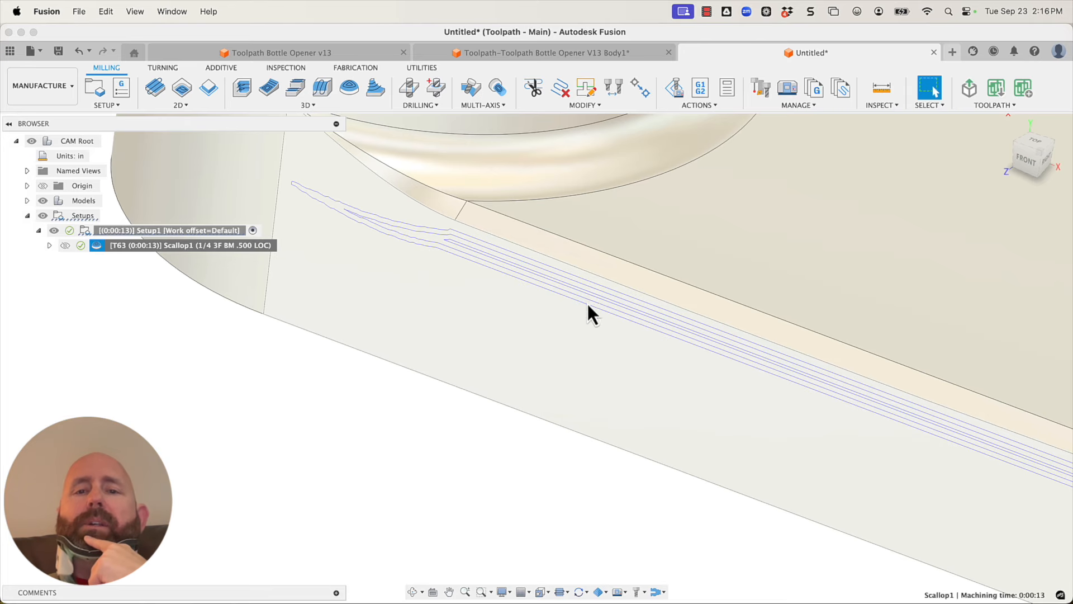
- Set the scallop operation's tolerance to 0.00001 in and its stepover to 0.01 in, and regenerate the toolpath
{"action": "right_click", "coordinate": [230, 247]}
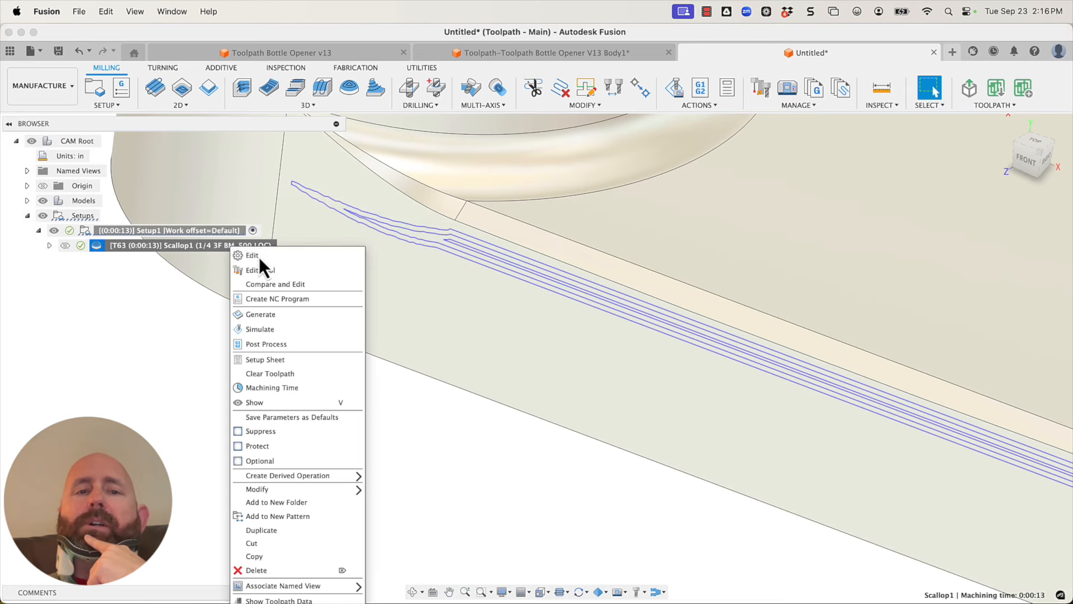
{"action": "left_click", "coordinate": [259, 256]}
{"action": "left_click", "coordinate": [977, 215]}
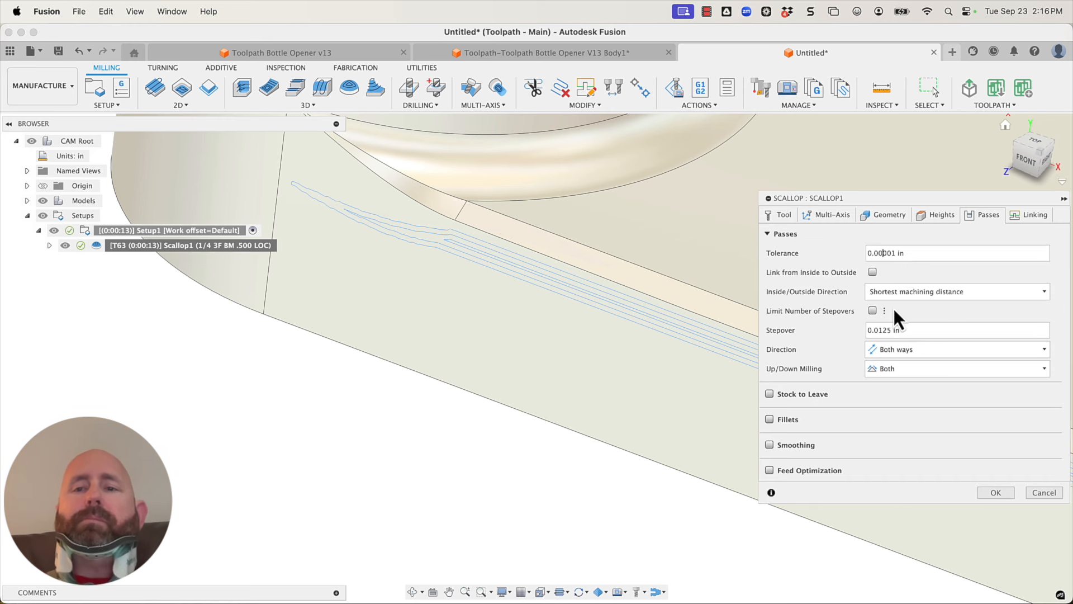
{"action": "left_click", "coordinate": [910, 330]}
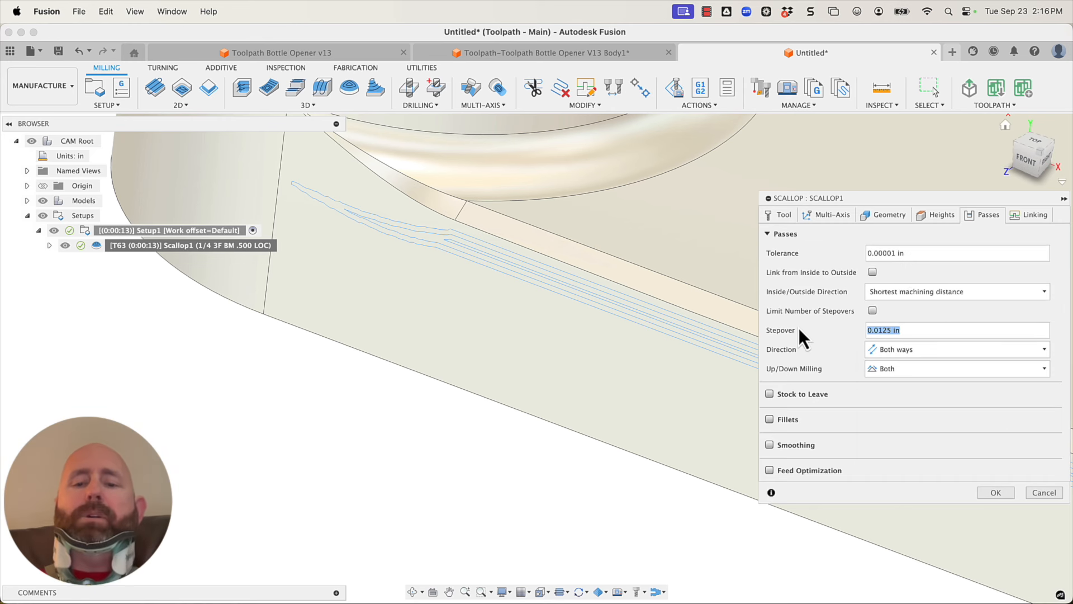
{"action": "type", "text": ".00"}
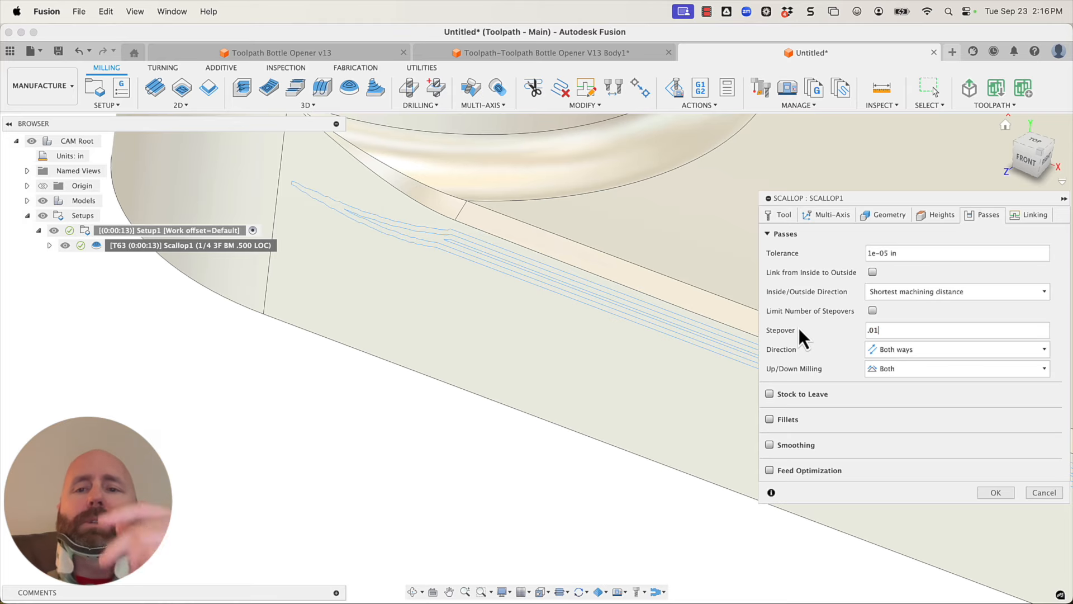
{"action": "left_click", "coordinate": [996, 492]}
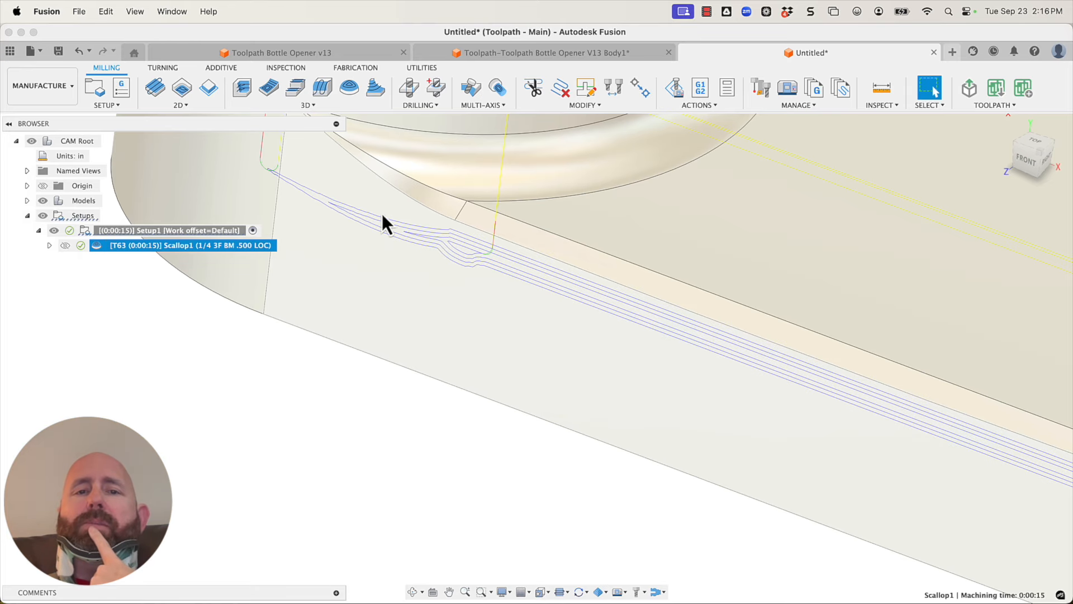
- Limit the scallop operation's number of stepovers to 1 and regenerate the toolpath
{"action": "scroll", "coordinate": [336, 283], "scroll_direction": "down", "scroll_amount": 5}
{"action": "scroll", "coordinate": [780, 417], "scroll_direction": "up", "scroll_amount": 8}
{"action": "scroll", "coordinate": [770, 421], "scroll_direction": "up", "scroll_amount": 6}
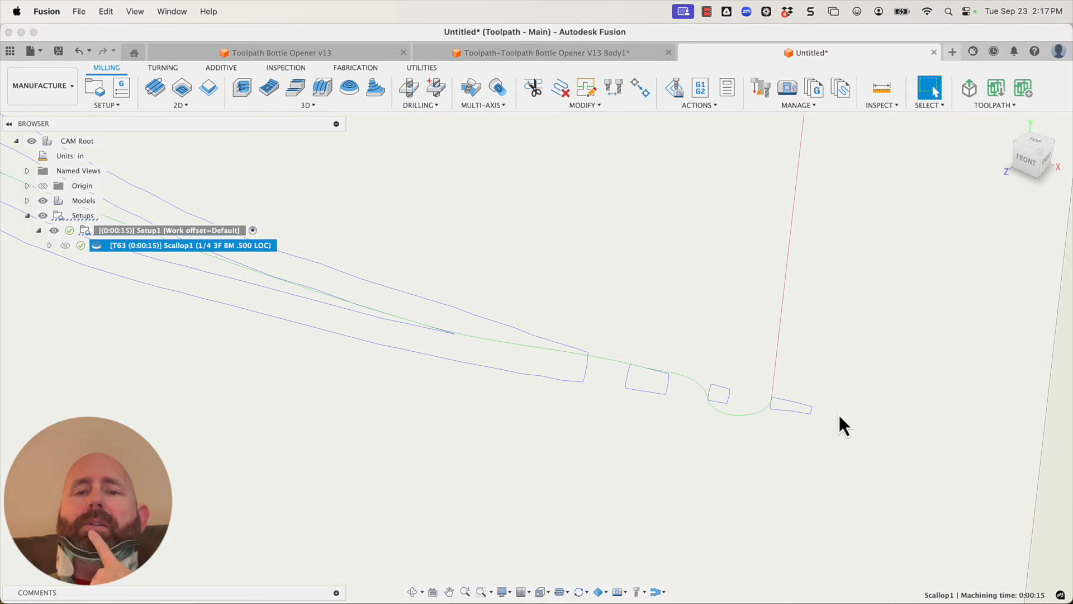
{"action": "scroll", "coordinate": [839, 414], "scroll_direction": "down", "scroll_amount": 10}
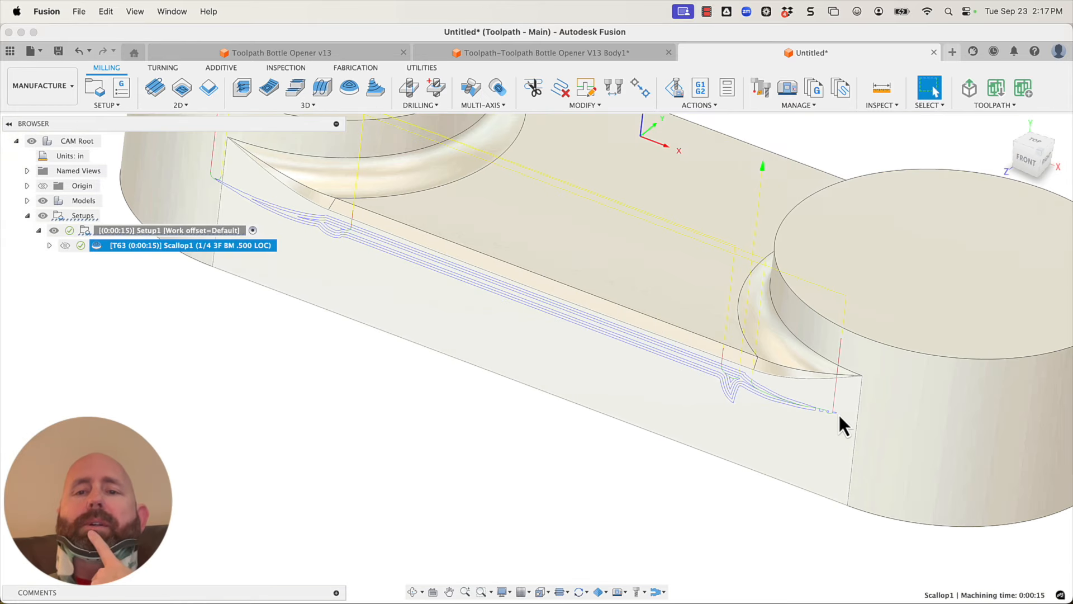
{"action": "scroll", "coordinate": [840, 415], "scroll_direction": "down", "scroll_amount": 3}
{"action": "right_click", "coordinate": [197, 249]}
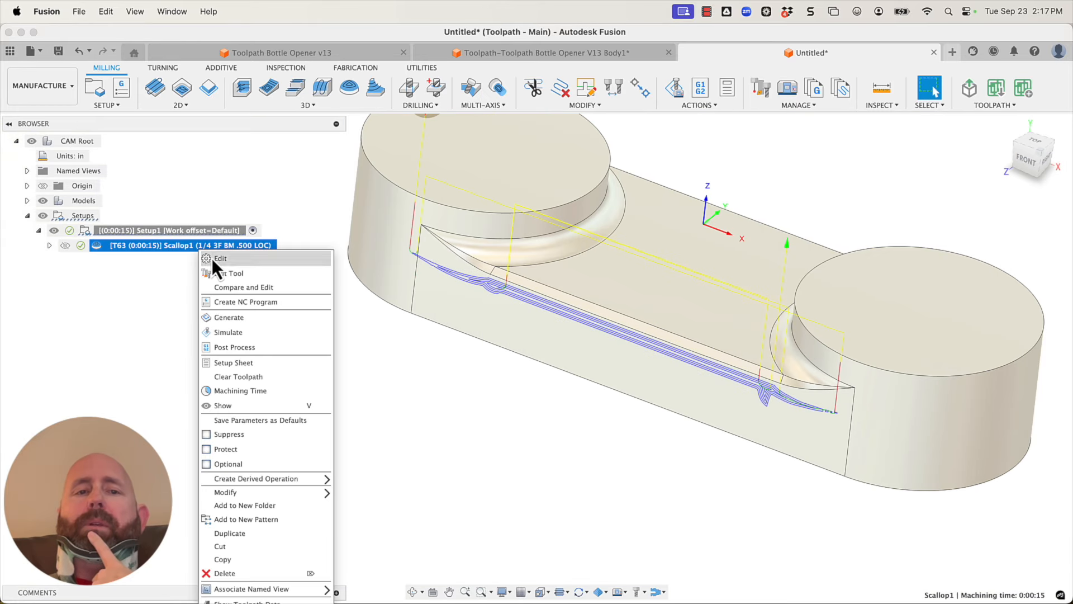
{"action": "left_click", "coordinate": [216, 265]}
{"action": "left_click", "coordinate": [964, 215]}
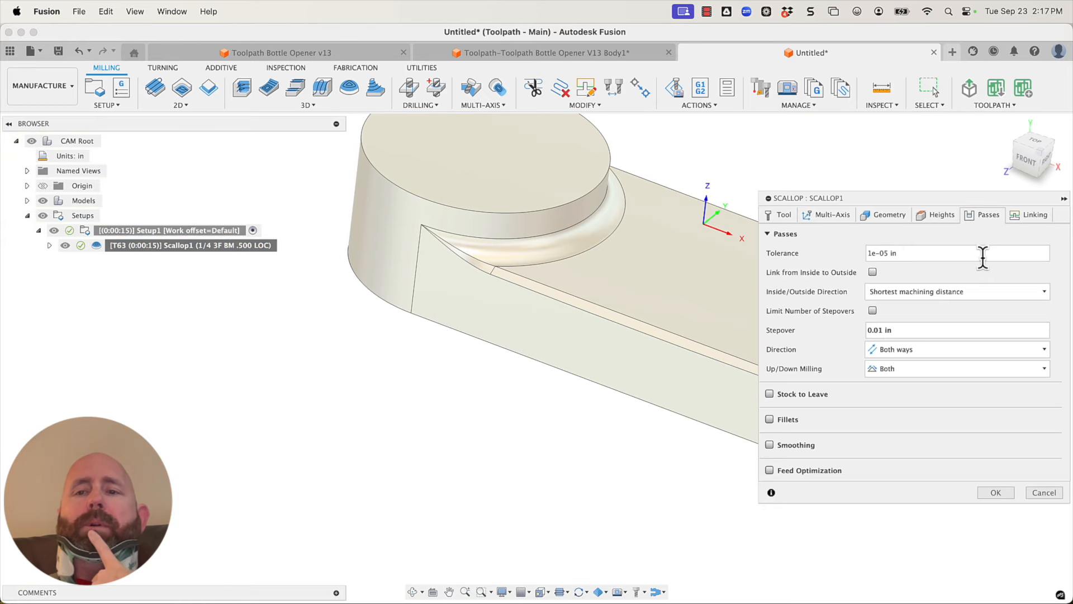
{"action": "left_click", "coordinate": [873, 311]}
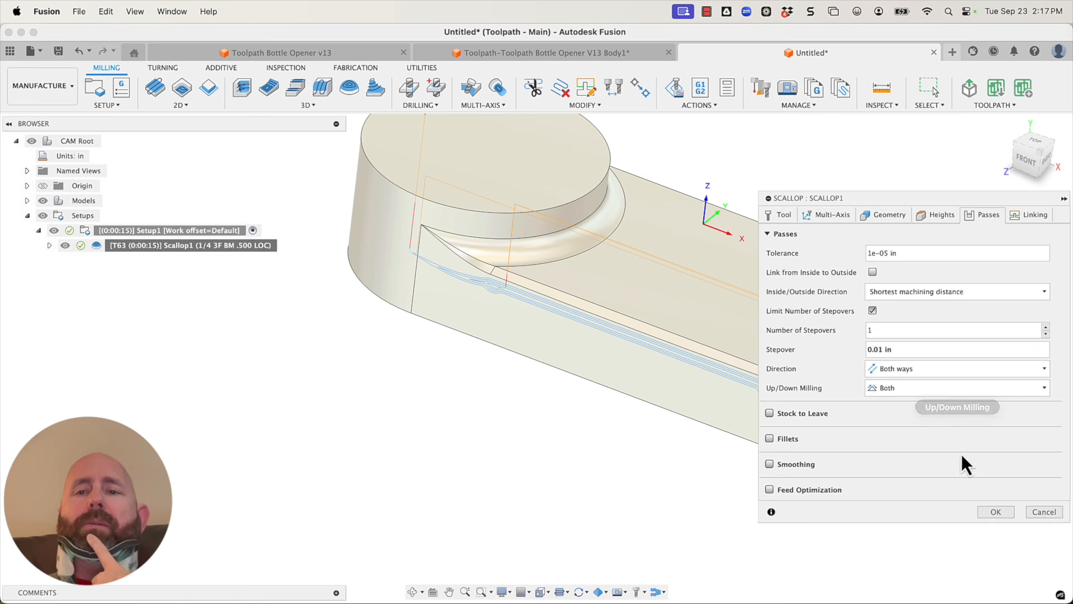
{"action": "left_click", "coordinate": [997, 512]}
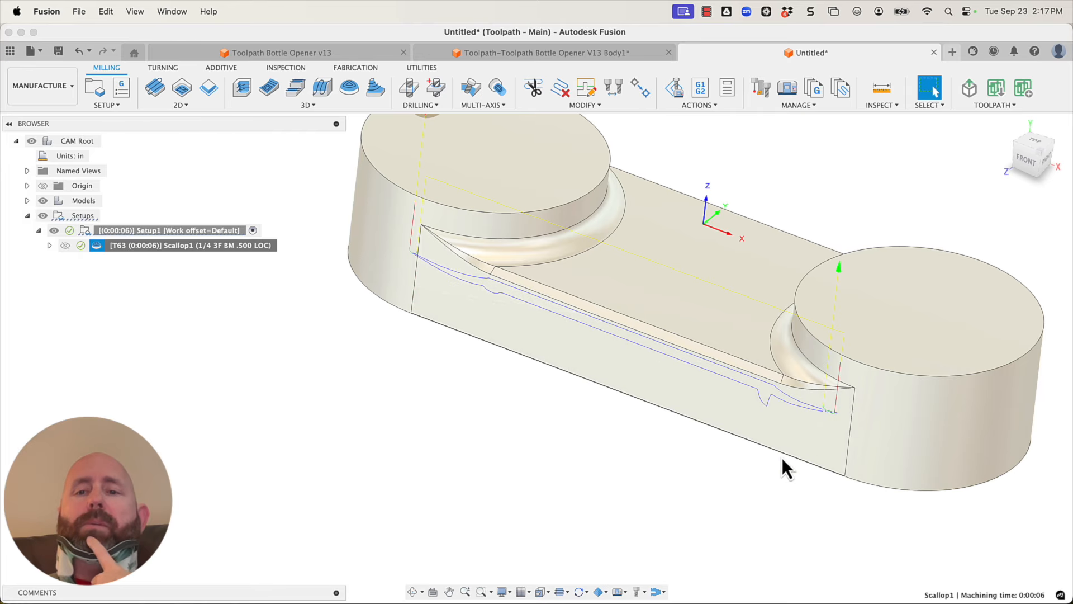
- Reopen the scallop operation and review its geometry, additional offset, pass and height settings
{"action": "right_click", "coordinate": [216, 253]}
{"action": "left_click", "coordinate": [233, 261]}
{"action": "left_click", "coordinate": [875, 223]}
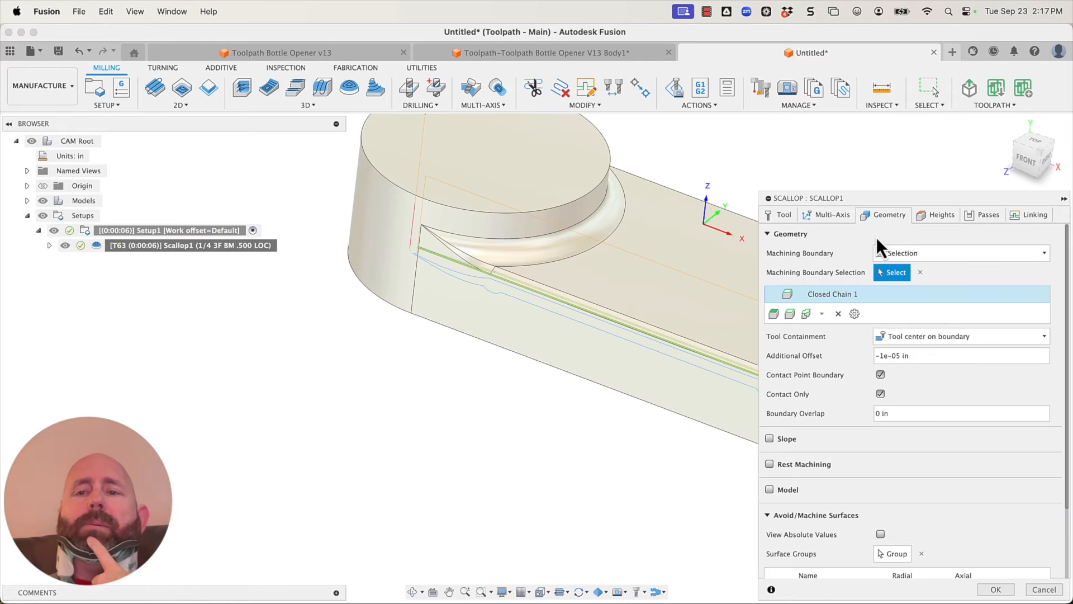
{"action": "left_click", "coordinate": [930, 355]}
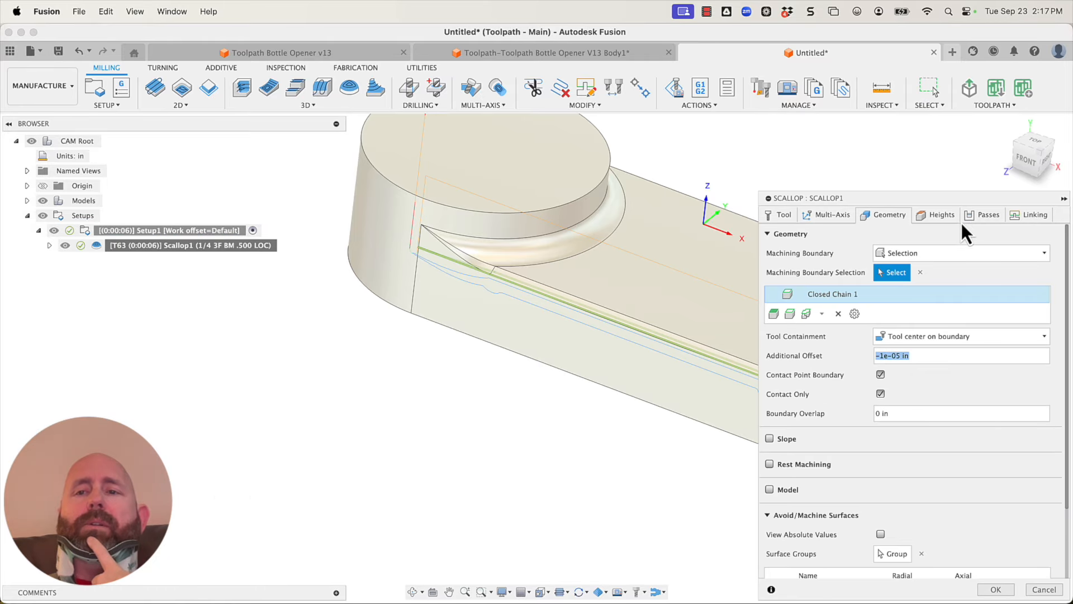
{"action": "left_click", "coordinate": [980, 216]}
{"action": "left_click", "coordinate": [945, 215]}
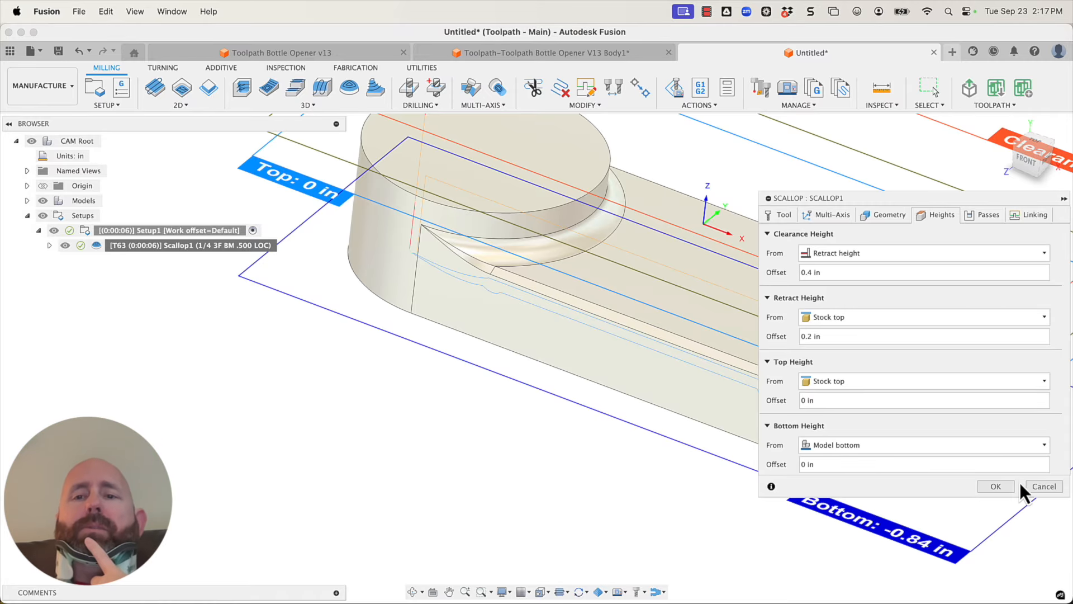
- Browse the combined home tool library for a replacement scallop tool, filtering it to ball end mills
{"action": "left_click", "coordinate": [784, 216]}
{"action": "left_click", "coordinate": [889, 256]}
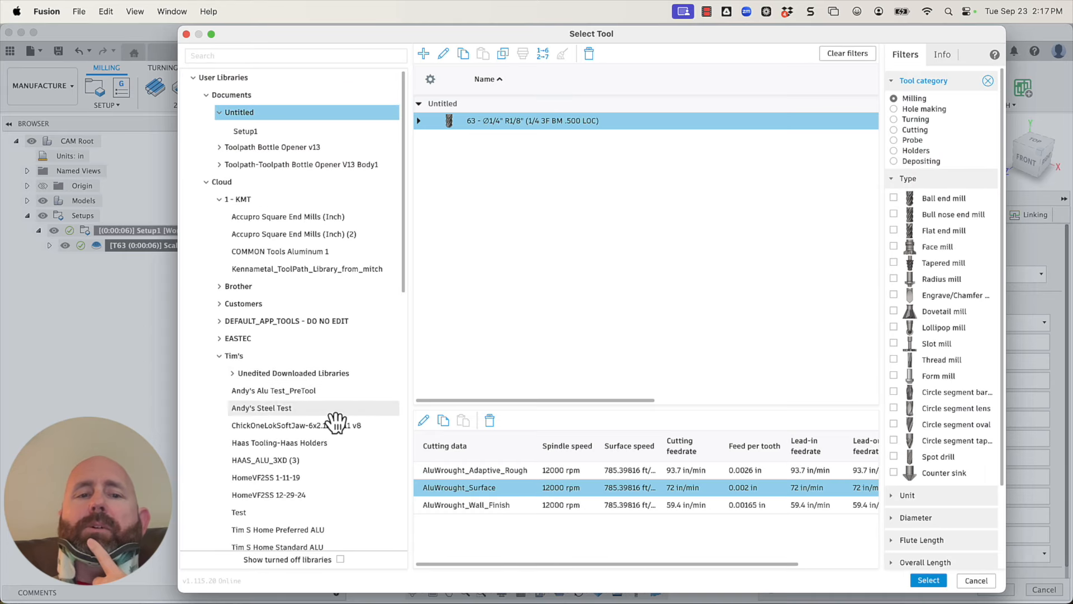
{"action": "scroll", "coordinate": [313, 464], "scroll_direction": "down", "scroll_amount": 5}
{"action": "left_click", "coordinate": [302, 434]}
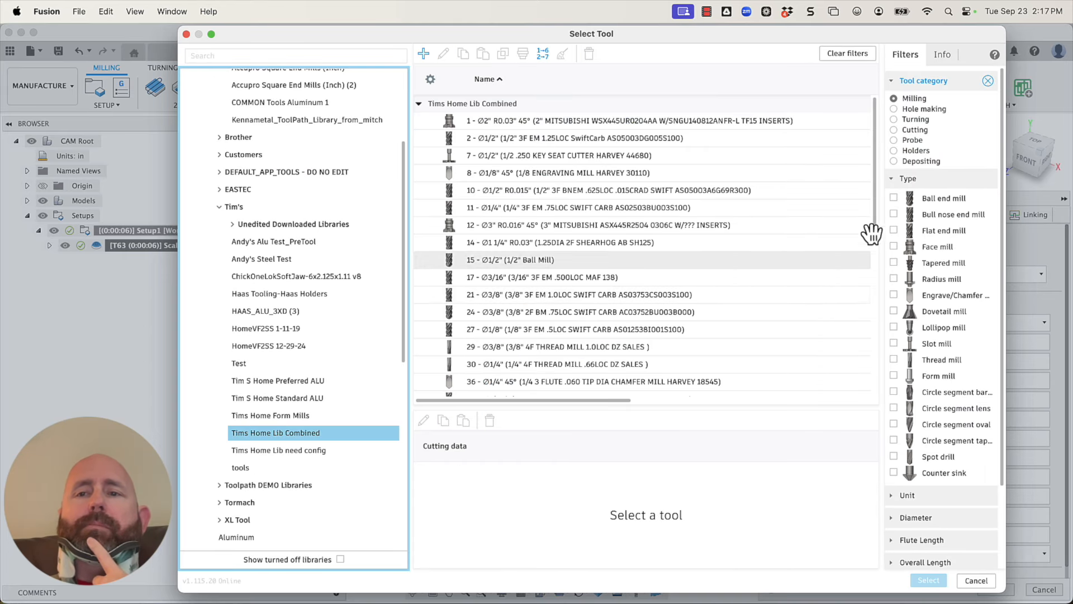
{"action": "left_click", "coordinate": [897, 201]}
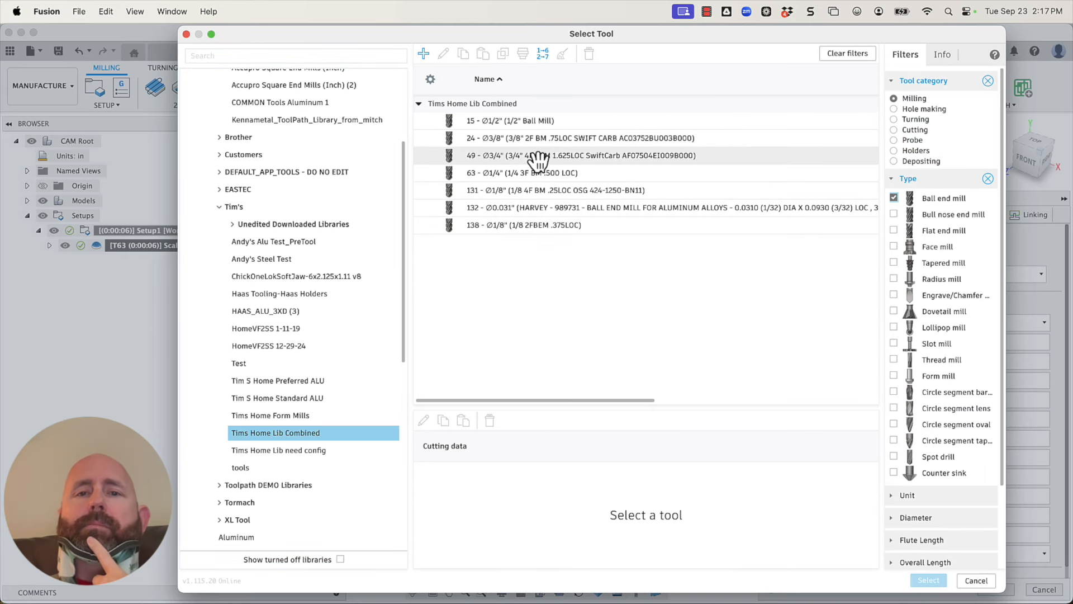
- Check the cutting data presets of tool 131, the 1/8" four-flute ball mill
{"action": "left_click", "coordinate": [733, 326]}
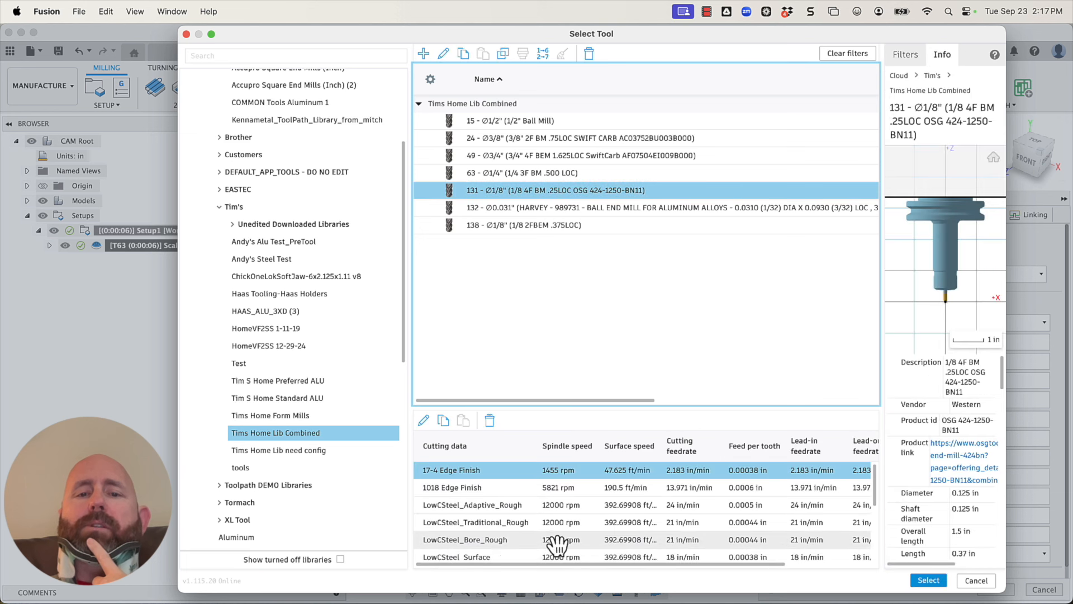
{"action": "scroll", "coordinate": [520, 521], "scroll_direction": "down", "scroll_amount": 5}
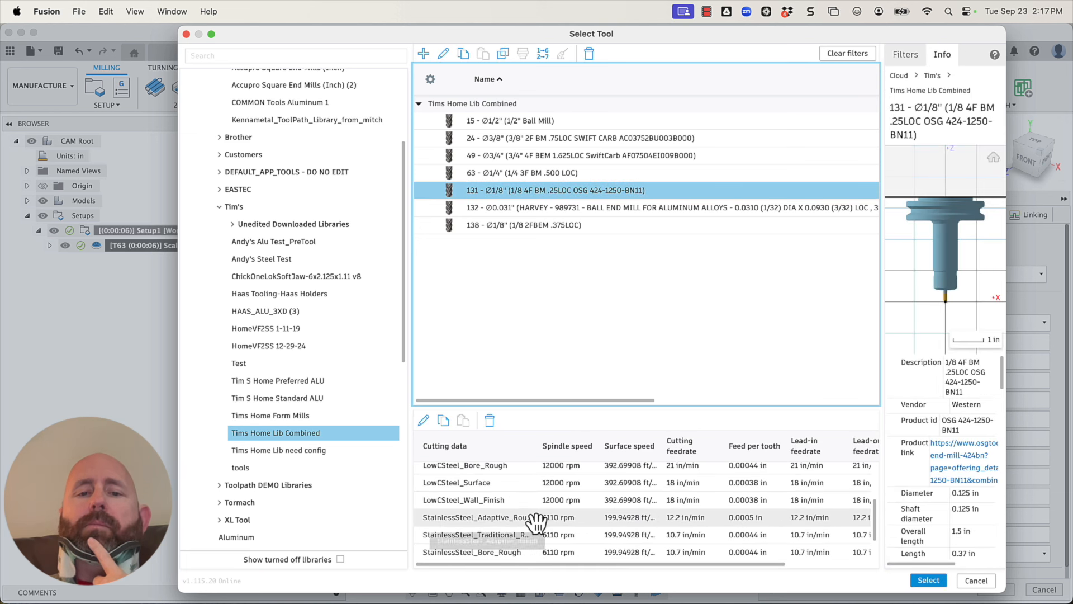
{"action": "scroll", "coordinate": [536, 522], "scroll_direction": "down", "scroll_amount": 2}
{"action": "scroll", "coordinate": [512, 539], "scroll_direction": "up", "scroll_amount": 7}
{"action": "scroll", "coordinate": [512, 540], "scroll_direction": "down", "scroll_amount": 2}
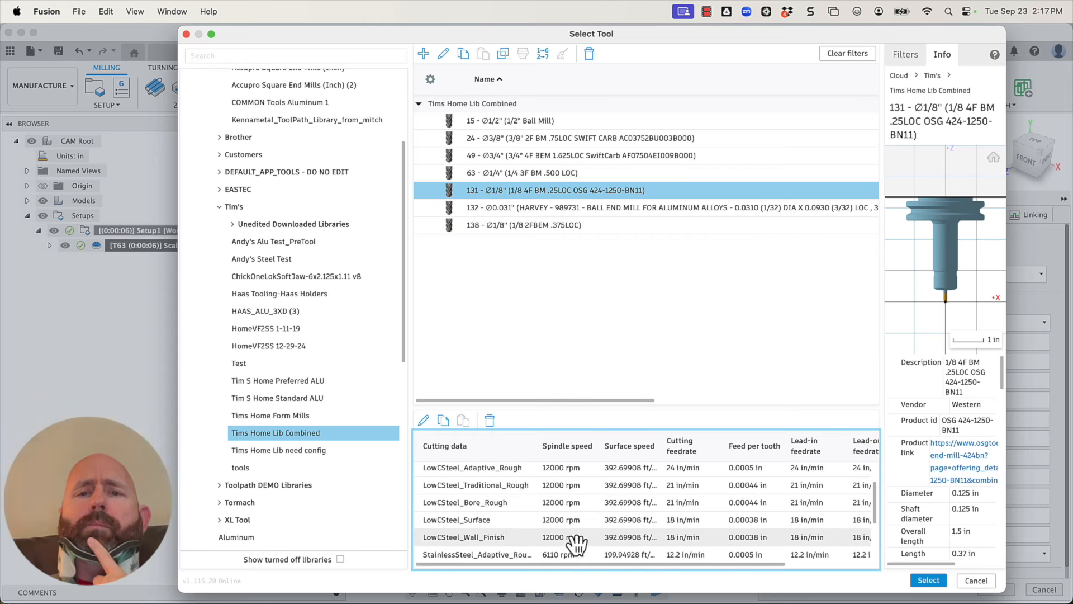
- Replace the scallop tool with 138, the 1/8" two-flute ball end mill with 0.375 length of cut, and regenerate the toolpath
{"action": "left_click", "coordinate": [613, 226]}
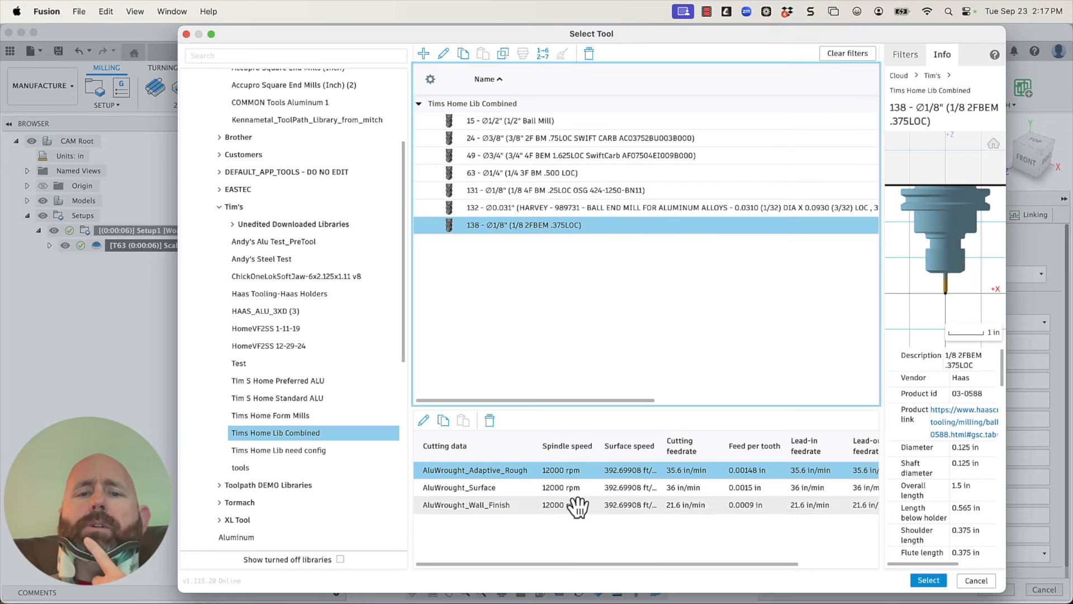
{"action": "left_click", "coordinate": [929, 580]}
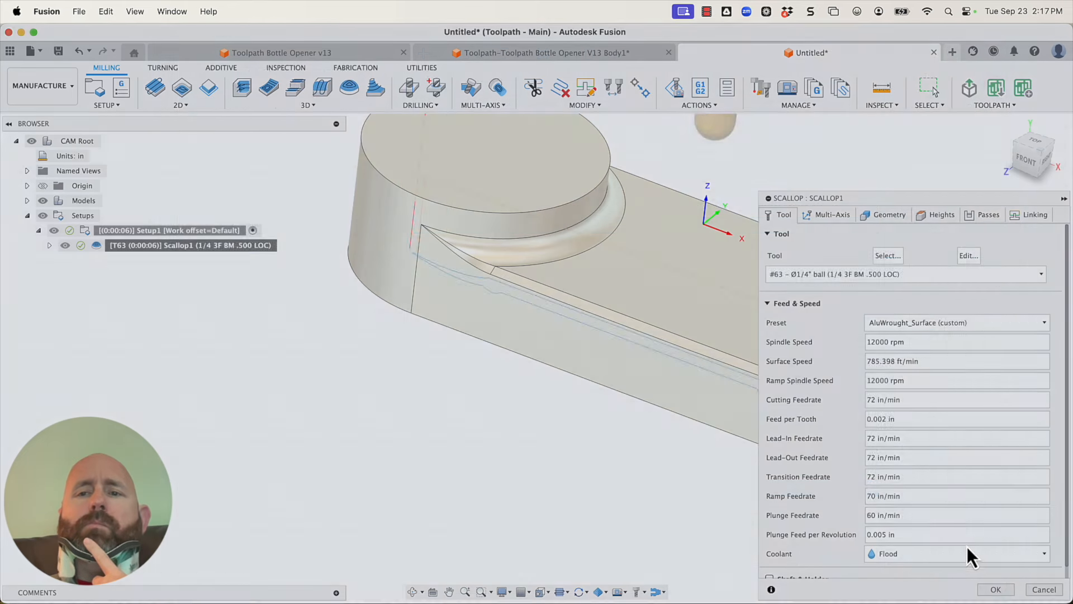
{"action": "left_click", "coordinate": [995, 590]}
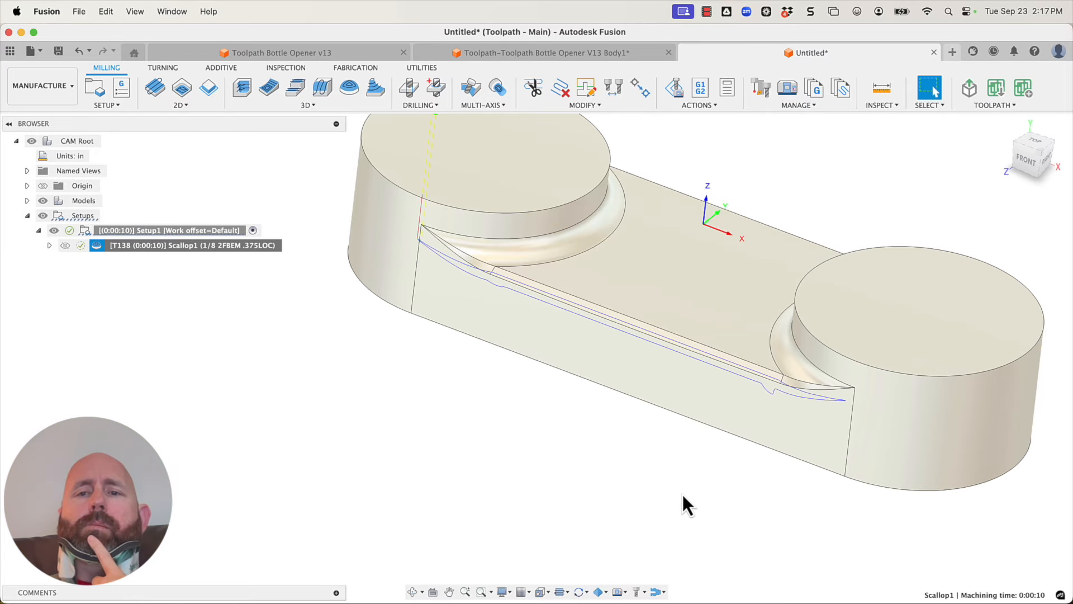
- Simulate the scallop toolpath and examine the tool's position along the straight edge and near the curved end
{"action": "scroll", "coordinate": [767, 393], "scroll_direction": "up", "scroll_amount": 5}
{"action": "scroll", "coordinate": [775, 387], "scroll_direction": "down", "scroll_amount": 3}
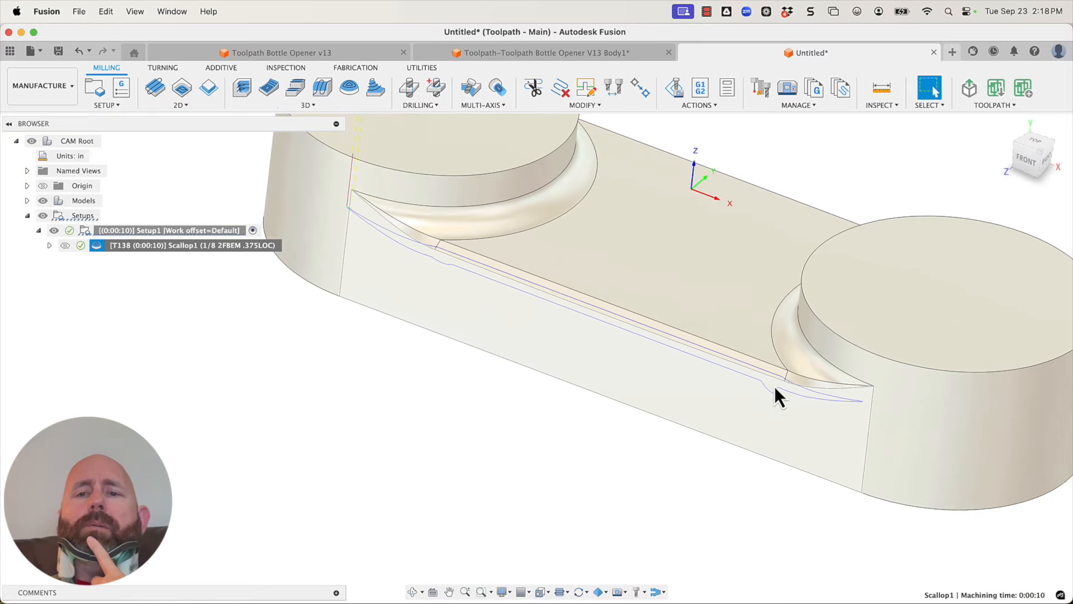
{"action": "scroll", "coordinate": [765, 390], "scroll_direction": "down", "scroll_amount": 3}
{"action": "scroll", "coordinate": [762, 384], "scroll_direction": "up", "scroll_amount": 5}
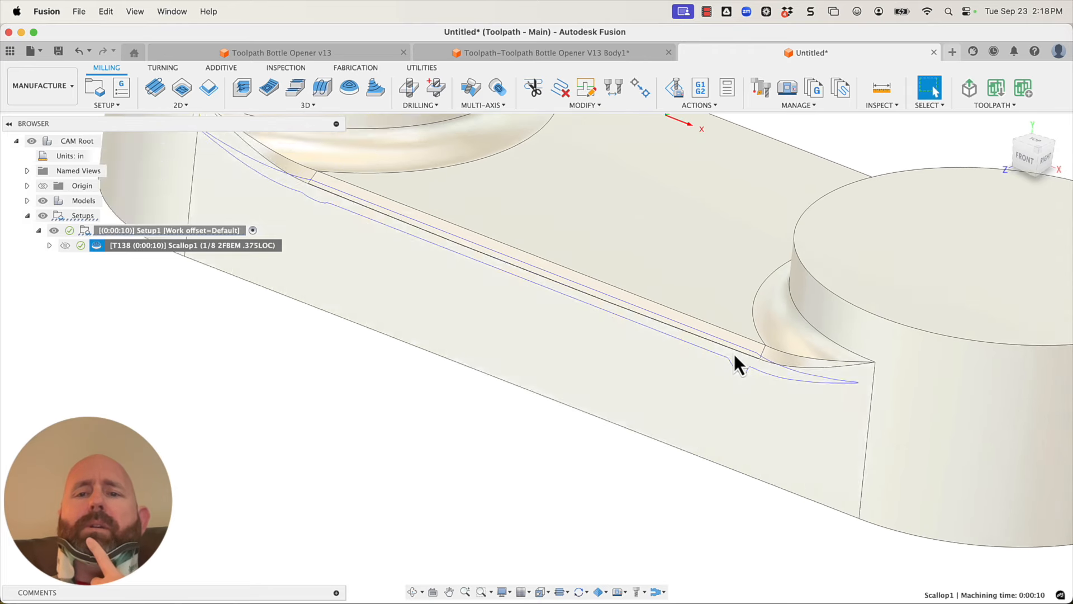
{"action": "scroll", "coordinate": [741, 364], "scroll_direction": "up", "scroll_amount": 2}
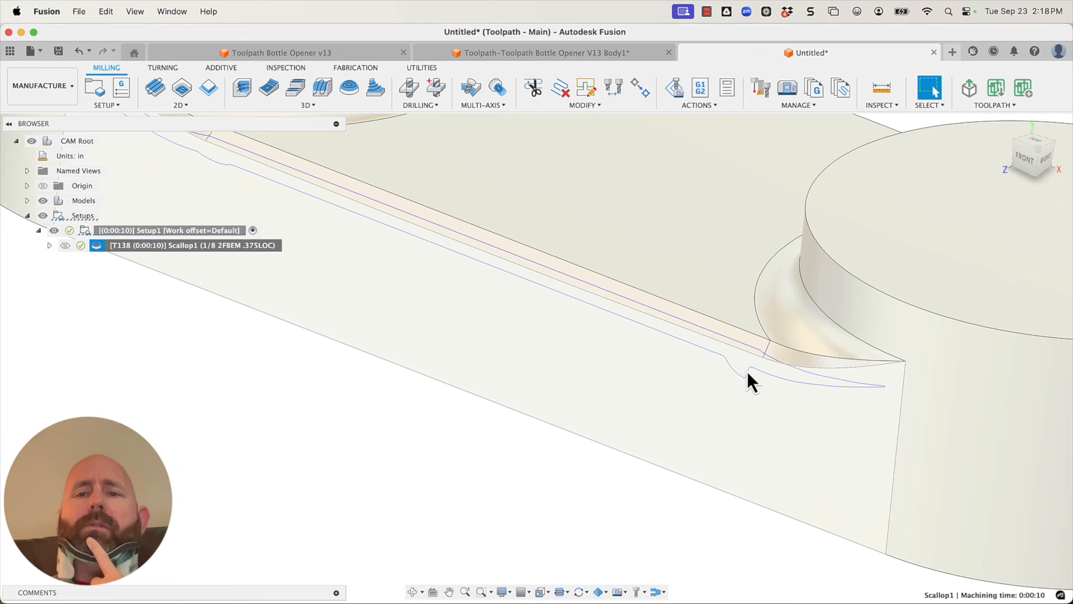
{"action": "right_click", "coordinate": [193, 245]}
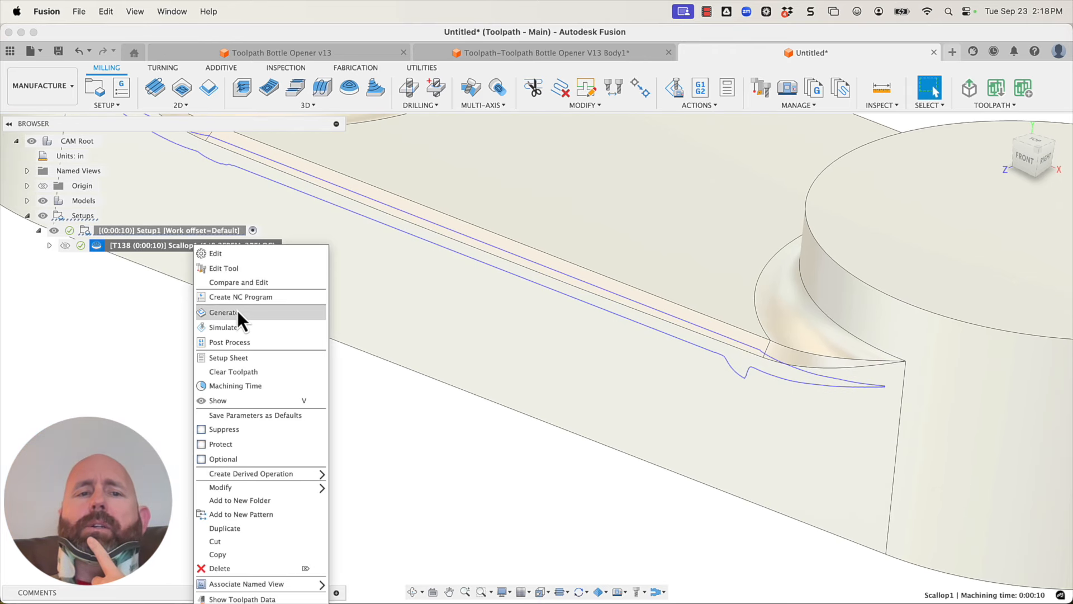
{"action": "left_click", "coordinate": [236, 326]}
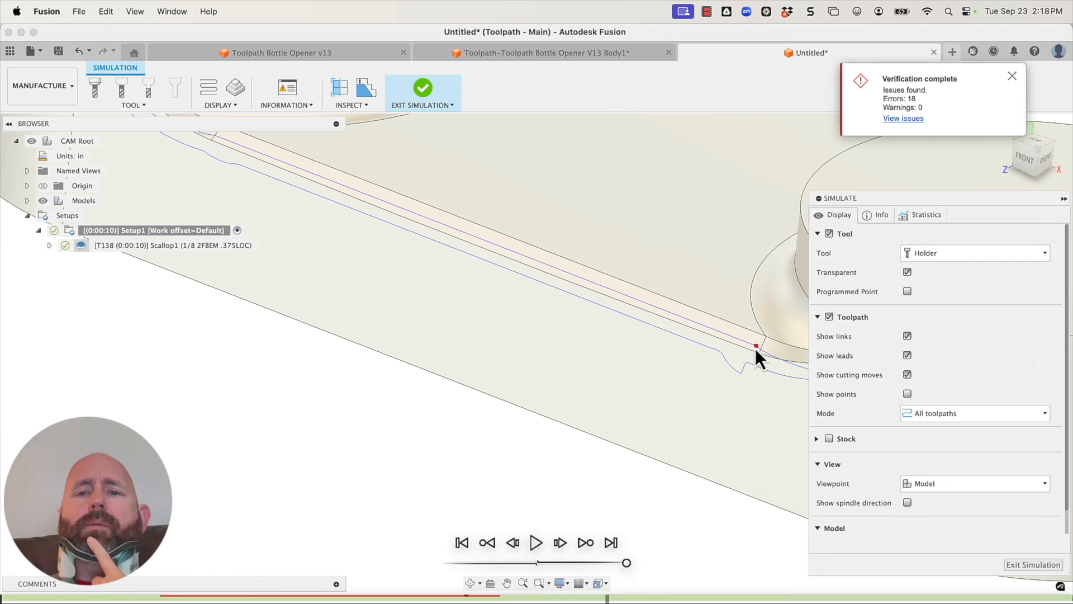
{"action": "left_click", "coordinate": [756, 347]}
{"action": "left_click", "coordinate": [591, 281]}
{"action": "middle_click_drag", "start_coordinate": [783, 414], "coordinate": [526, 388], "text": "shift"}
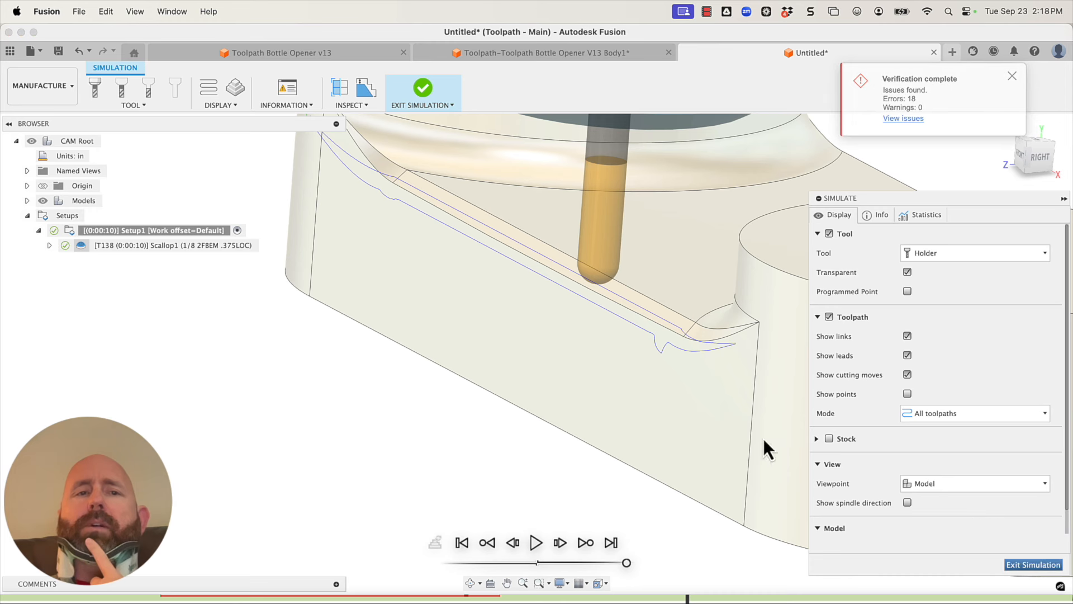
- Return to the design workspace and change the front edge's second fillet radius to 0.02 in
{"action": "left_click", "coordinate": [48, 92]}
{"action": "left_click", "coordinate": [38, 132]}
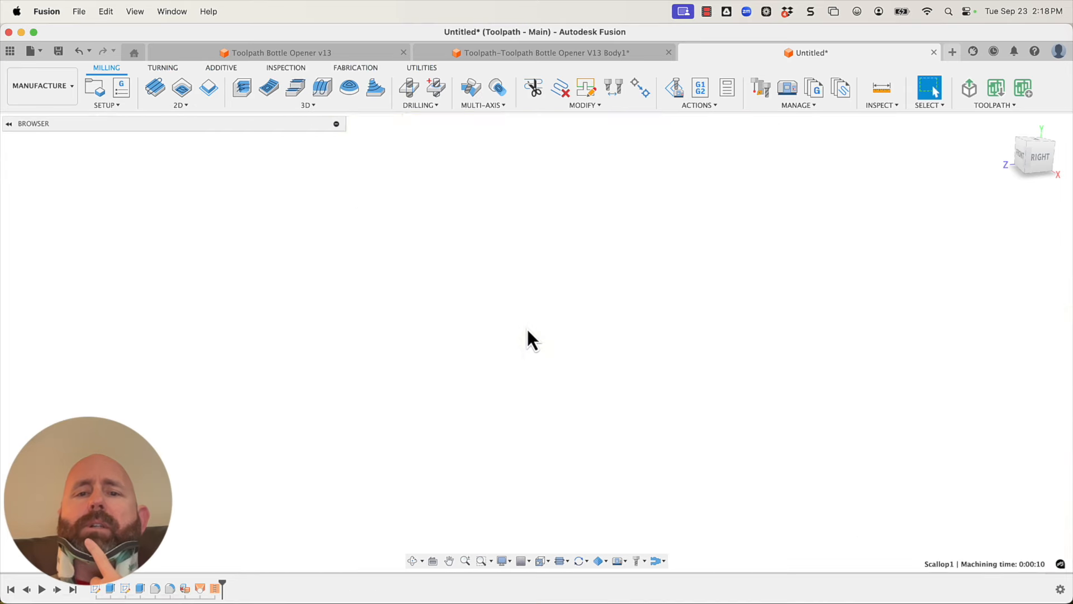
{"action": "left_click", "coordinate": [169, 593]}
{"action": "left_click", "coordinate": [528, 247]}
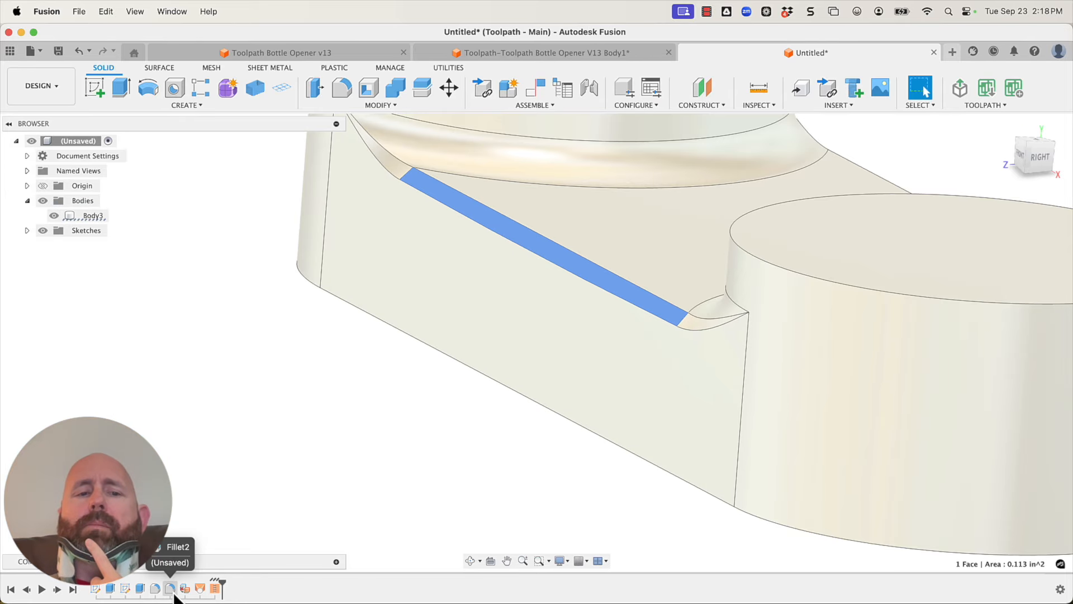
{"action": "double_click", "coordinate": [170, 591]}
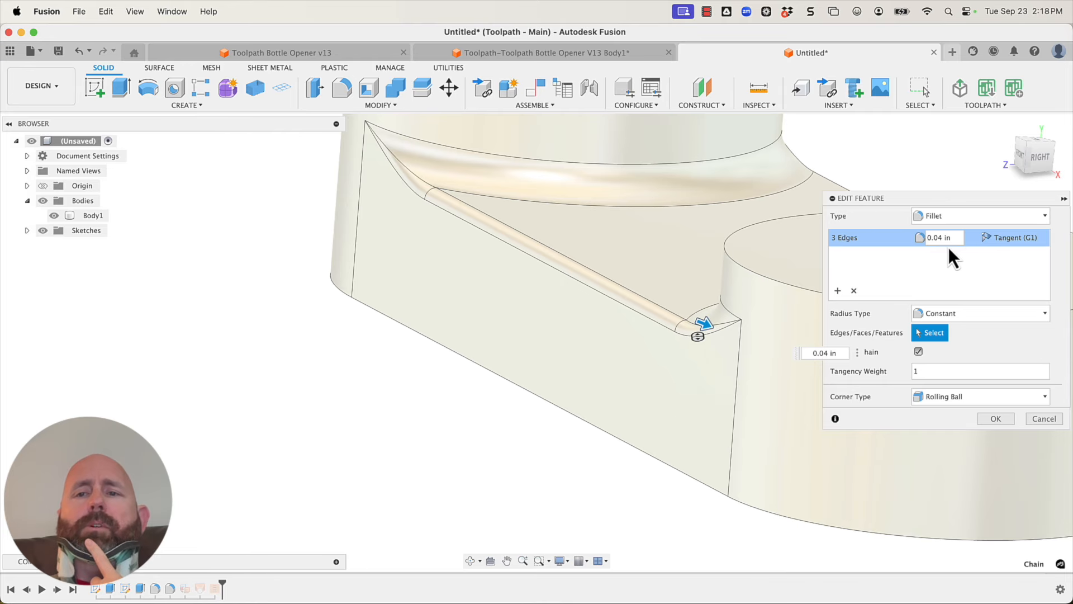
{"action": "left_click_drag", "start_coordinate": [947, 237], "coordinate": [902, 239]}
{"action": "type", "text": ".02"}
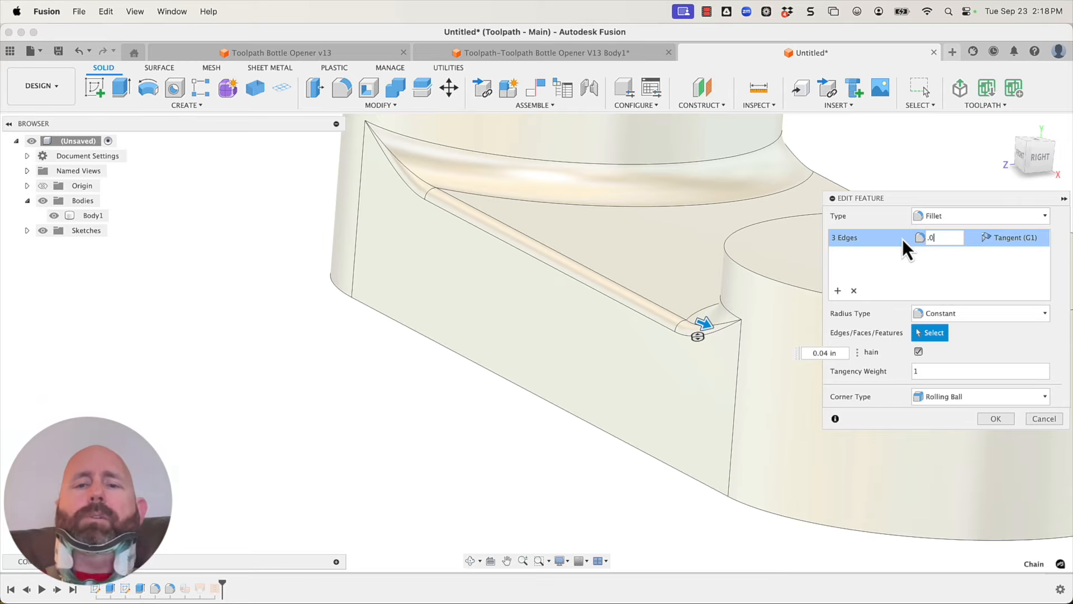
{"action": "left_click", "coordinate": [995, 419]}
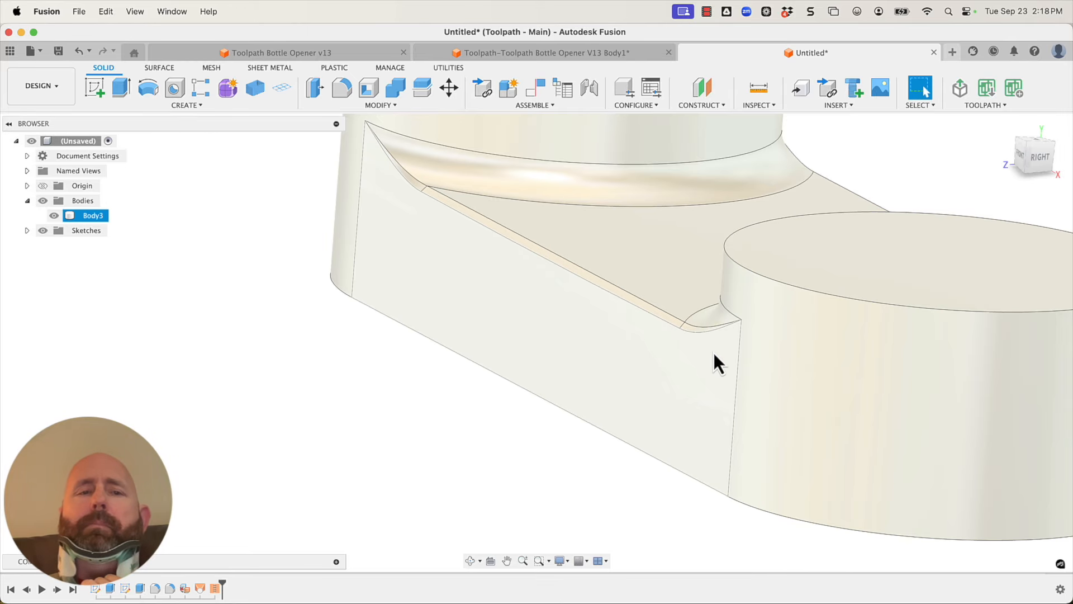
{"action": "left_click", "coordinate": [207, 415]}
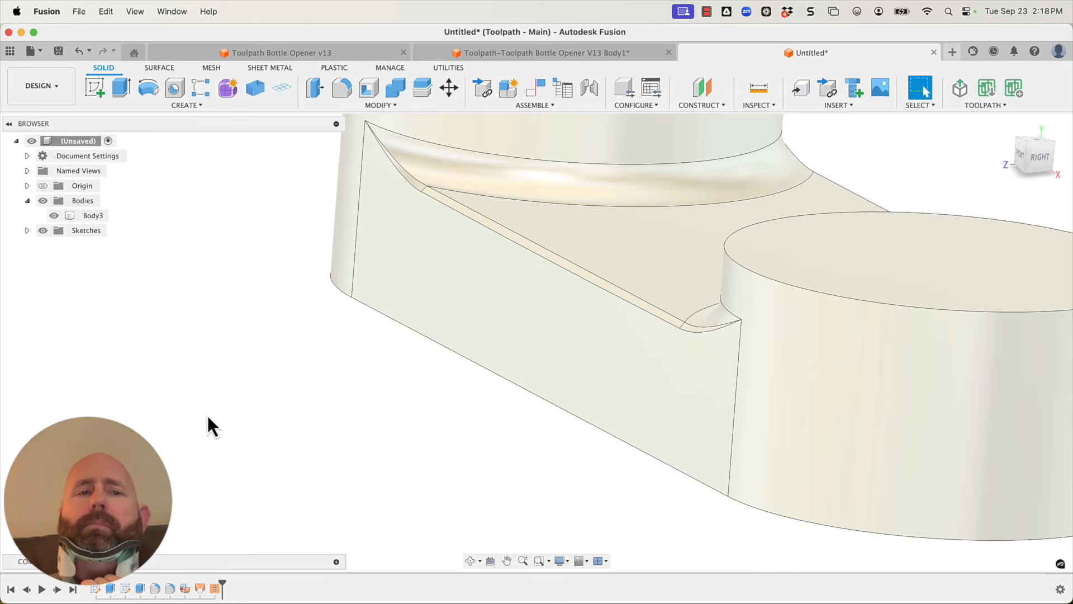
- Switch back to the manufacturing workspace and regenerate the scallop toolpath for the smaller edge break
{"action": "left_click", "coordinate": [45, 86]}
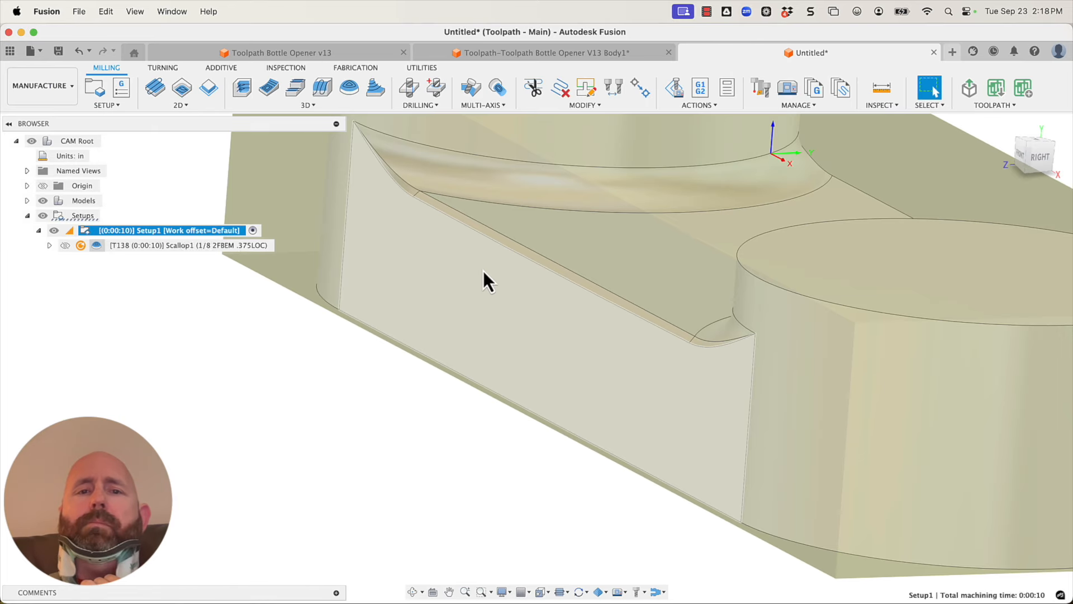
{"action": "scroll", "coordinate": [691, 380], "scroll_direction": "down", "scroll_amount": 2}
{"action": "double_click", "coordinate": [131, 249]}
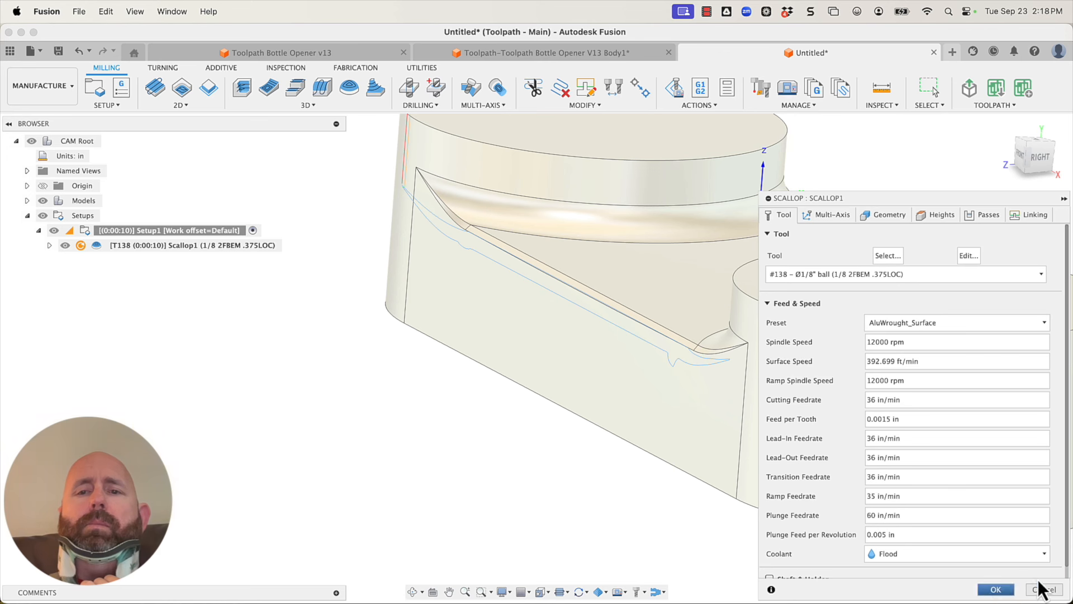
{"action": "left_click", "coordinate": [1040, 587]}
- Examine the regenerated scallop passes along the front edge and at the curved end beside the round boss
{"action": "scroll", "coordinate": [637, 336], "scroll_direction": "up", "scroll_amount": 8}
{"action": "mouse_move", "coordinate": [712, 397]}
{"action": "middle_mouse_down", "text": "shift"}
{"action": "mouse_move", "coordinate": [733, 404]}
{"action": "mouse_move", "coordinate": [704, 394]}
{"action": "middle_mouse_up", "text": "shift"}
{"action": "scroll", "coordinate": [714, 390], "scroll_direction": "down", "scroll_amount": 5}
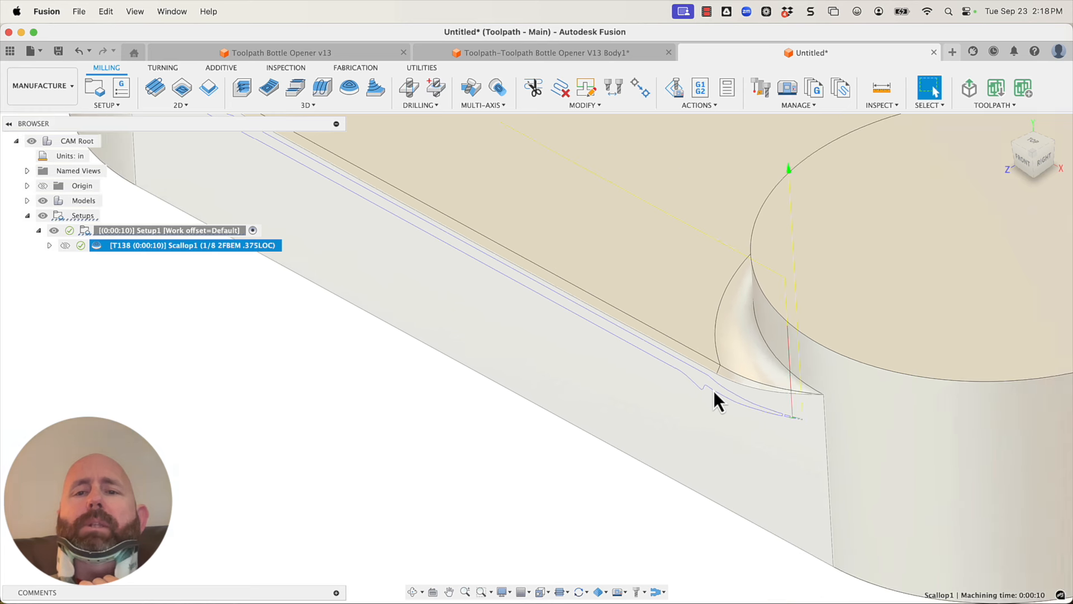
{"action": "scroll", "coordinate": [767, 414], "scroll_direction": "up", "scroll_amount": 5}
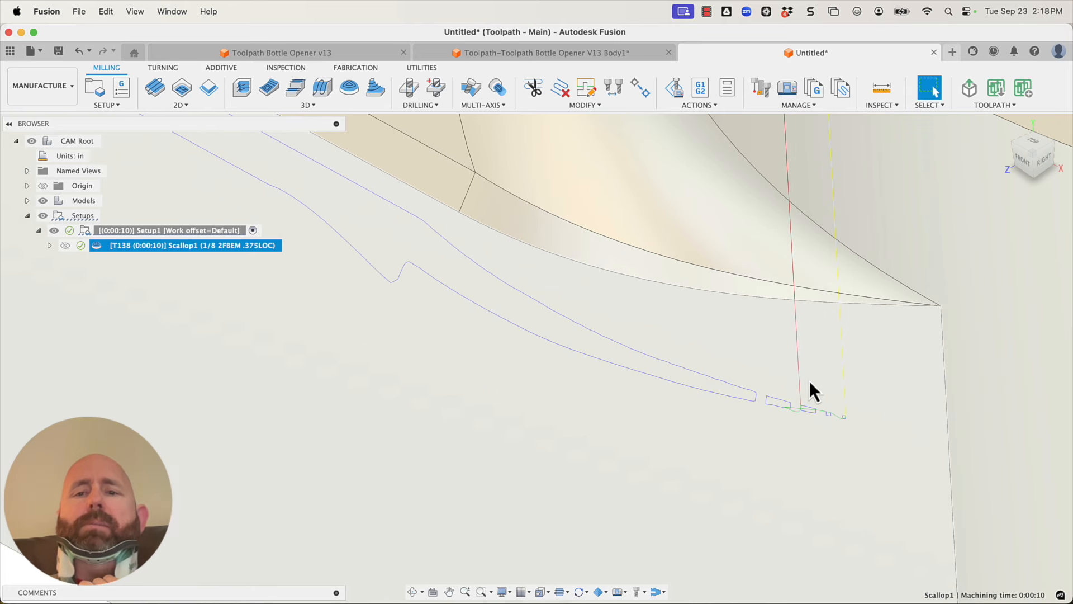
{"action": "scroll", "coordinate": [872, 432], "scroll_direction": "down", "scroll_amount": 3}
{"action": "scroll", "coordinate": [895, 433], "scroll_direction": "down", "scroll_amount": 5}
{"action": "scroll", "coordinate": [896, 433], "scroll_direction": "up", "scroll_amount": 3}
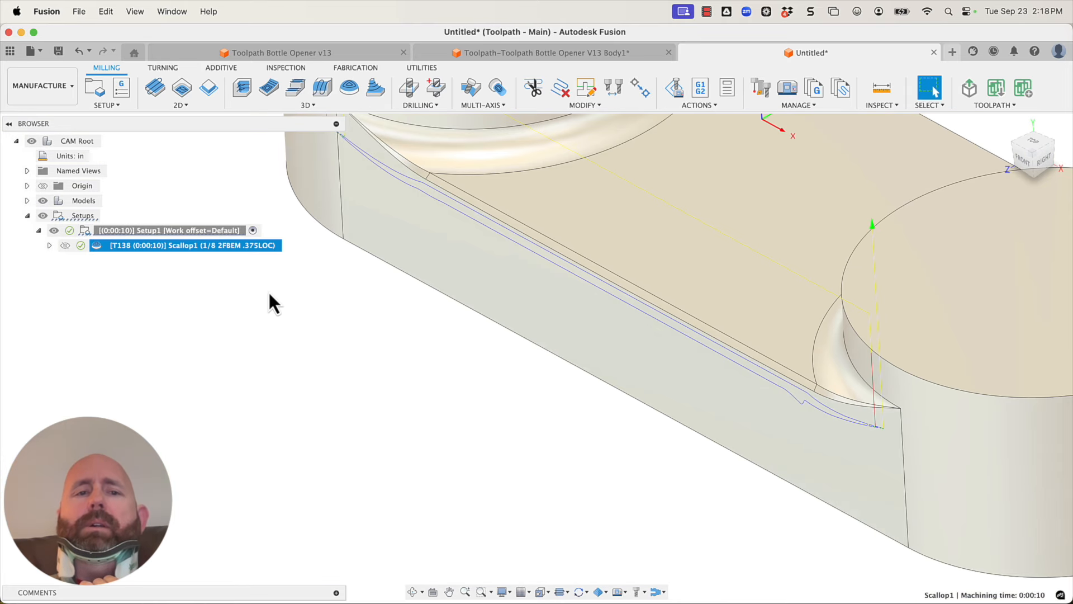
- Simulate the scallop toolpath and examine how the ball end meets the straight part of the edge
{"action": "right_click", "coordinate": [214, 251]}
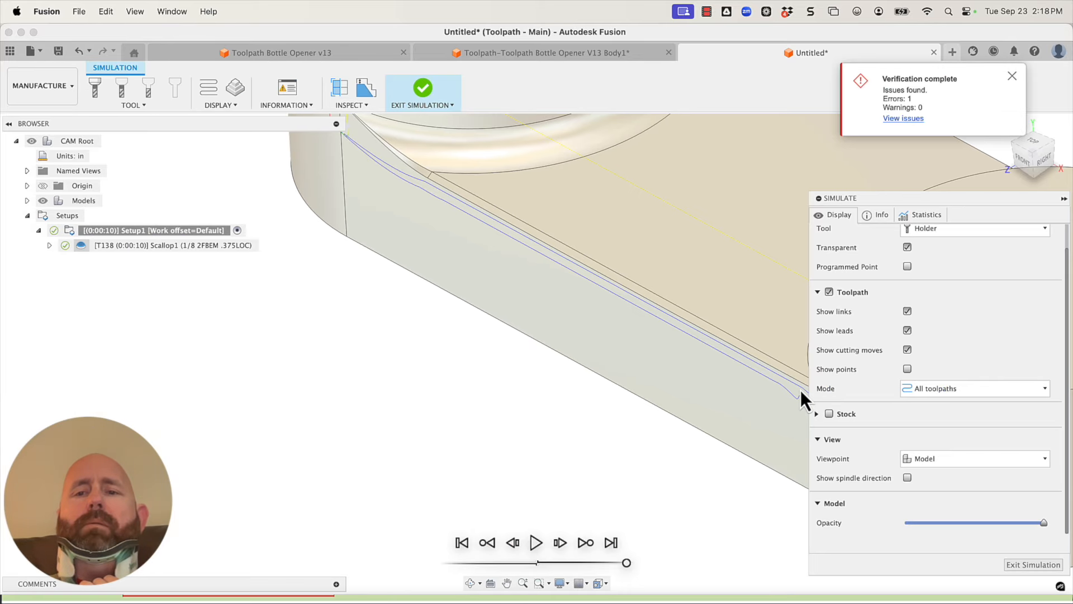
{"action": "scroll", "coordinate": [803, 389], "scroll_direction": "down", "scroll_amount": 5}
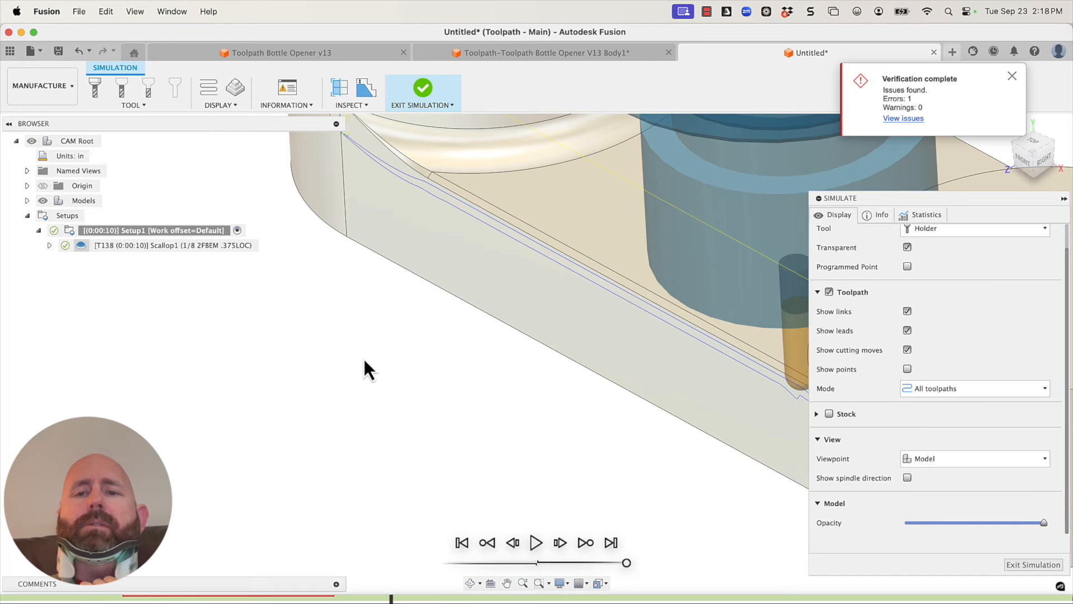
{"action": "middle_click_drag", "start_coordinate": [681, 354], "coordinate": [584, 327], "text": "shift"}
{"action": "scroll", "coordinate": [741, 328], "scroll_direction": "up", "scroll_amount": 10}
{"action": "left_click_drag", "start_coordinate": [667, 429], "coordinate": [4, 339]}
{"action": "mouse_move", "coordinate": [475, 342]}
{"action": "middle_mouse_down", "text": "shift"}
{"action": "mouse_move", "coordinate": [450, 320]}
{"action": "mouse_move", "coordinate": [473, 328]}
{"action": "middle_mouse_up", "text": "shift"}
{"action": "scroll", "coordinate": [525, 343], "scroll_direction": "down", "scroll_amount": 5}
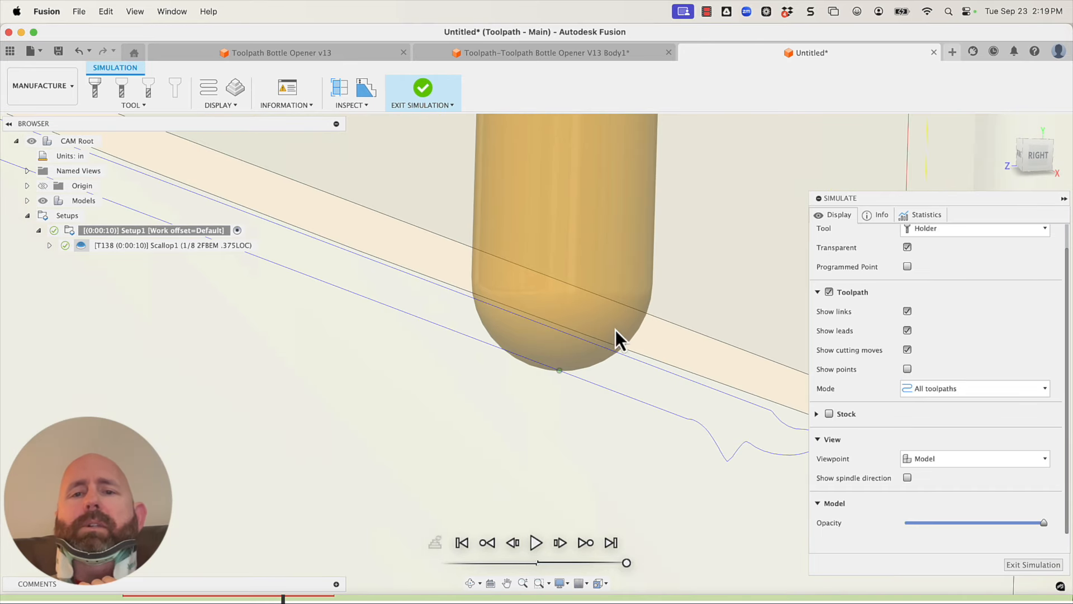
{"action": "left_click_drag", "start_coordinate": [622, 330], "coordinate": [648, 415]}
{"action": "key", "text": "Escape"}
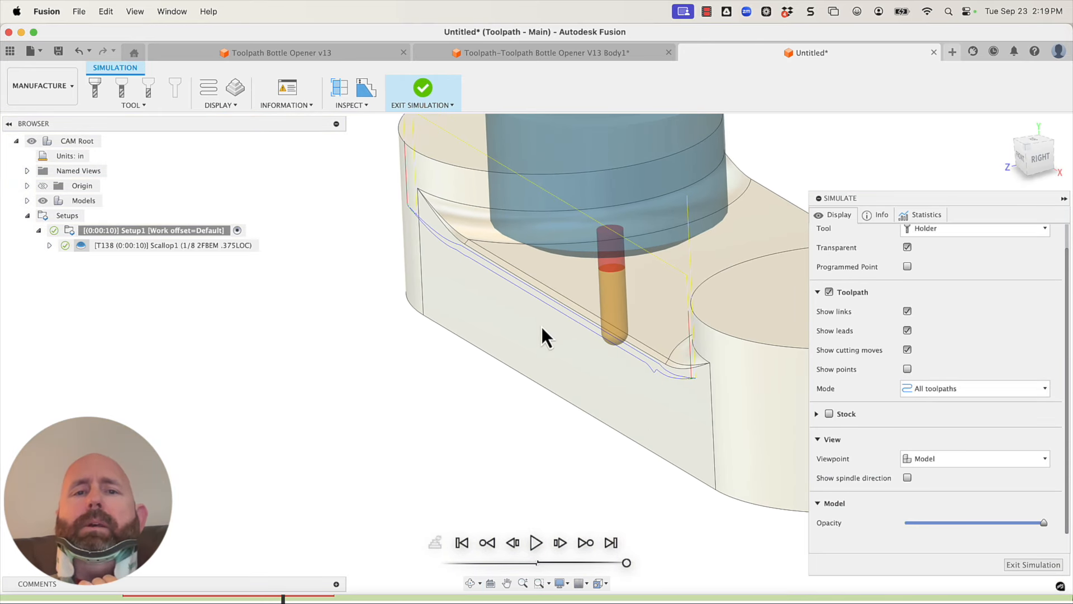
- Inspect the simulated scallop path at both curved ends of the edge, and exit the simulation
{"action": "scroll", "coordinate": [396, 210], "scroll_direction": "up", "scroll_amount": 10}
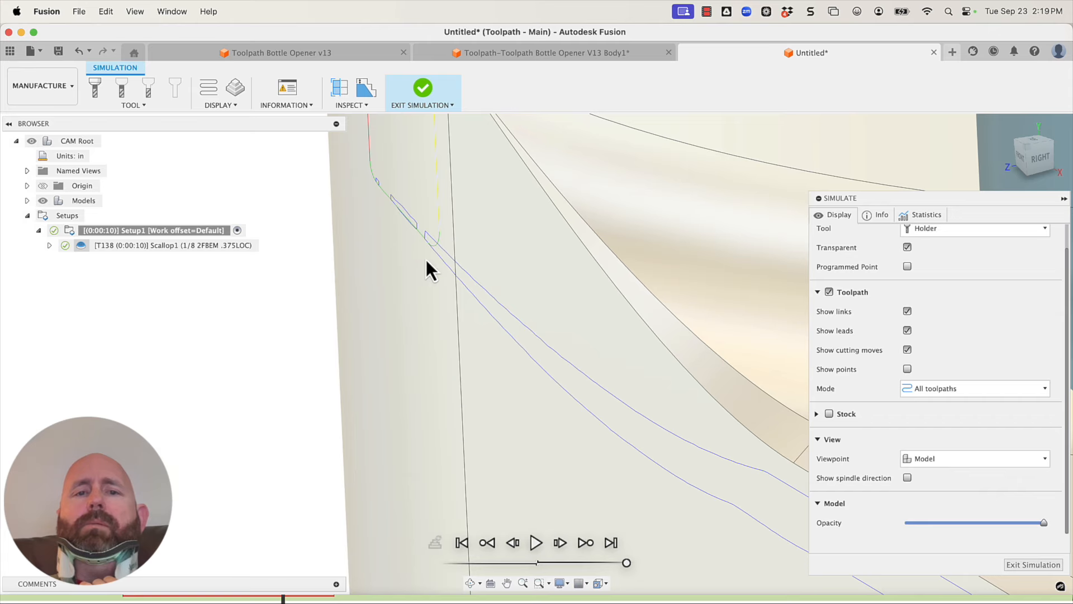
{"action": "scroll", "coordinate": [441, 275], "scroll_direction": "down", "scroll_amount": 10}
{"action": "scroll", "coordinate": [541, 355], "scroll_direction": "up", "scroll_amount": 5}
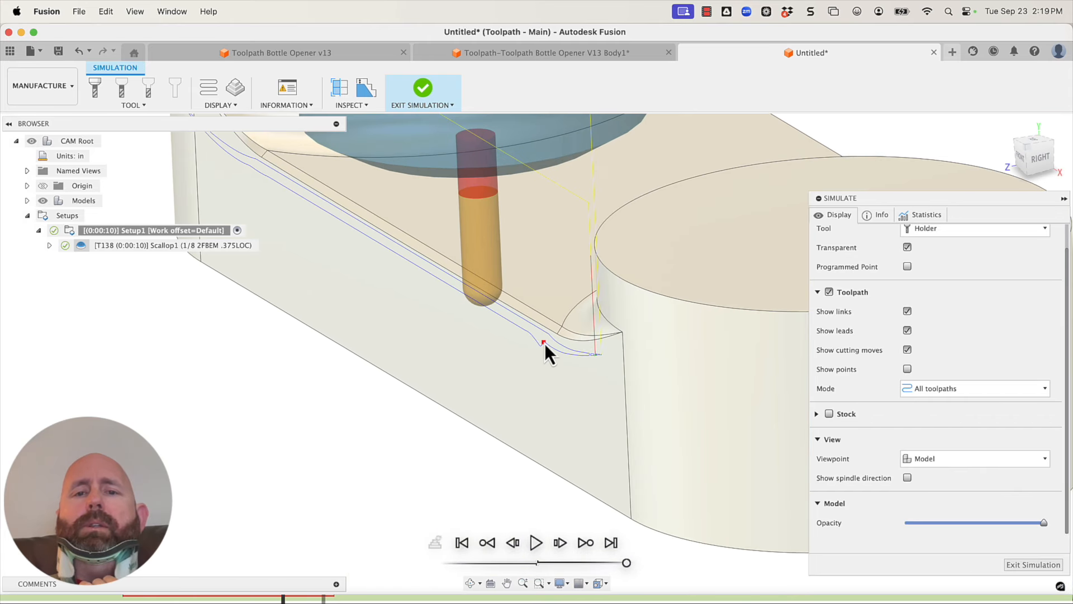
{"action": "left_click", "coordinate": [1016, 565]}
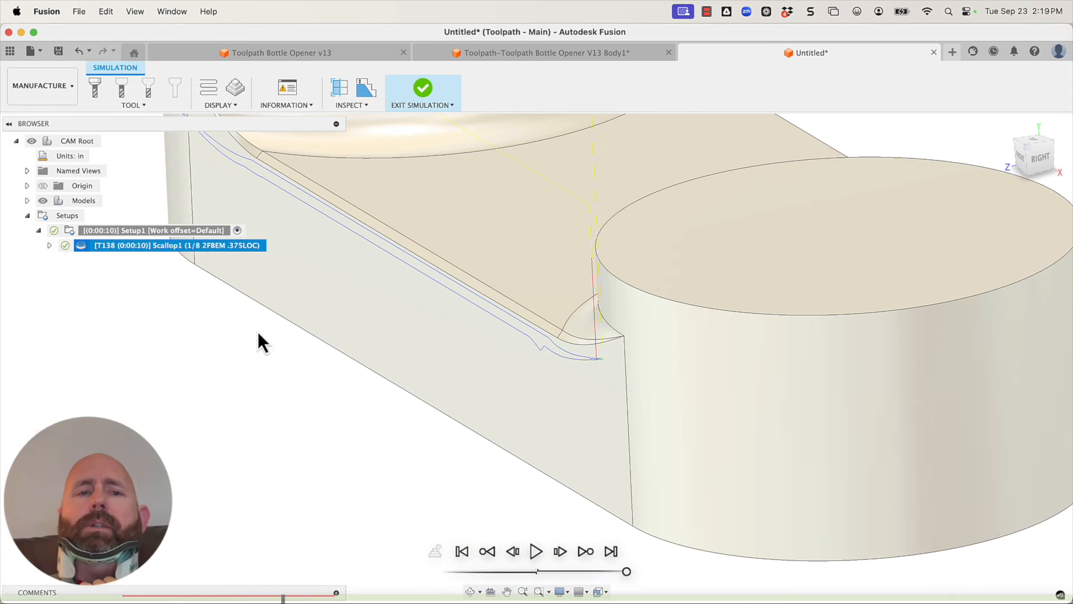
- Try an additional boundary offset of 0 in on the scallop operation, regenerate it and inspect the curved ends
{"action": "right_click", "coordinate": [163, 248]}
{"action": "left_click", "coordinate": [186, 257]}
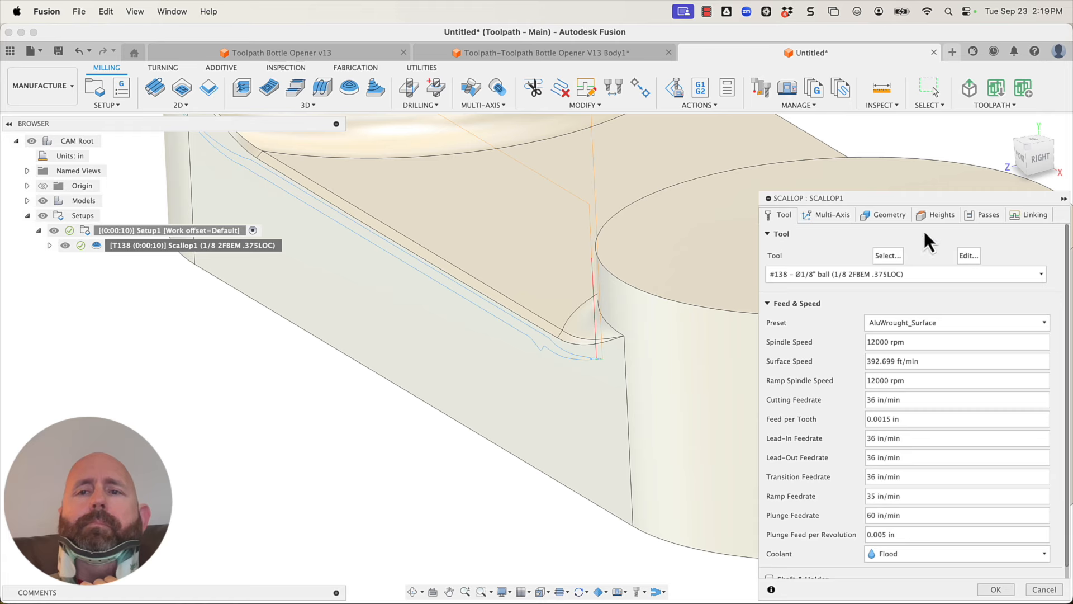
{"action": "left_click", "coordinate": [983, 218]}
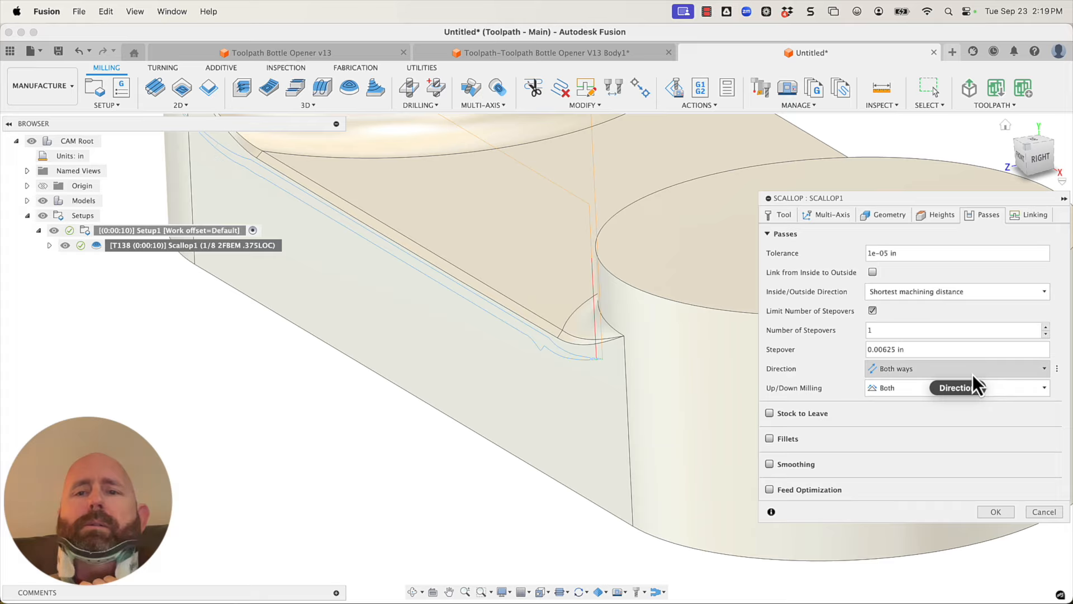
{"action": "left_click", "coordinate": [895, 215]}
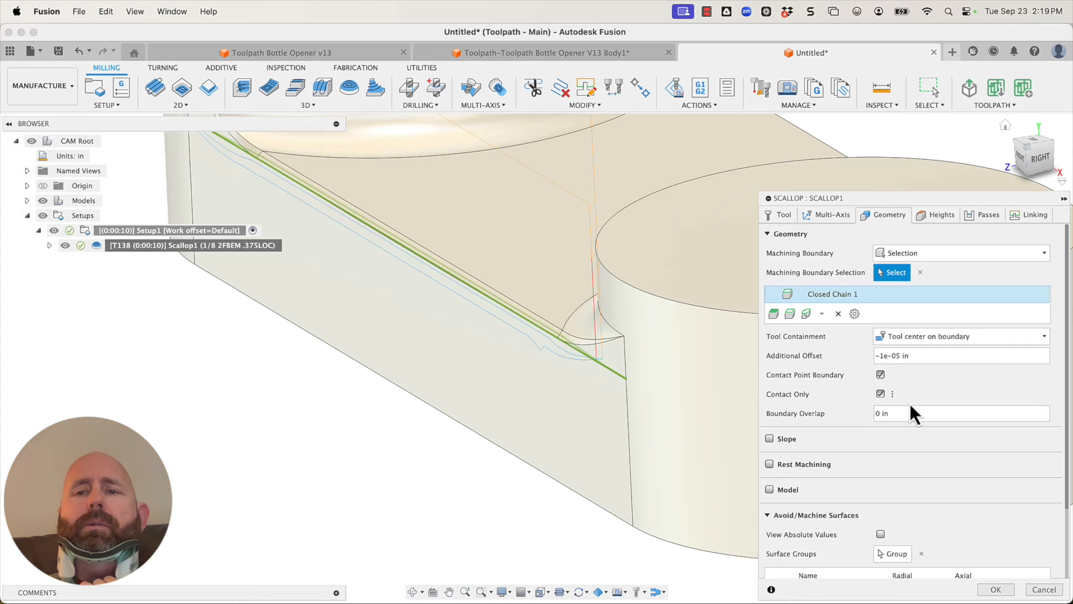
{"action": "triple_click", "coordinate": [916, 356]}
{"action": "type", "text": "0"}
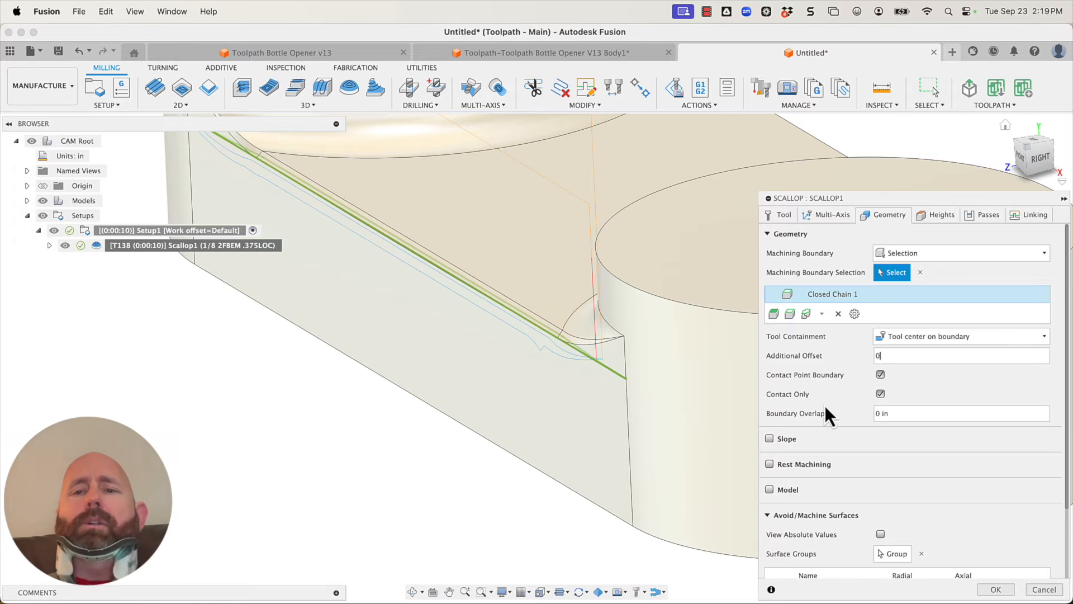
{"action": "left_click", "coordinate": [996, 589]}
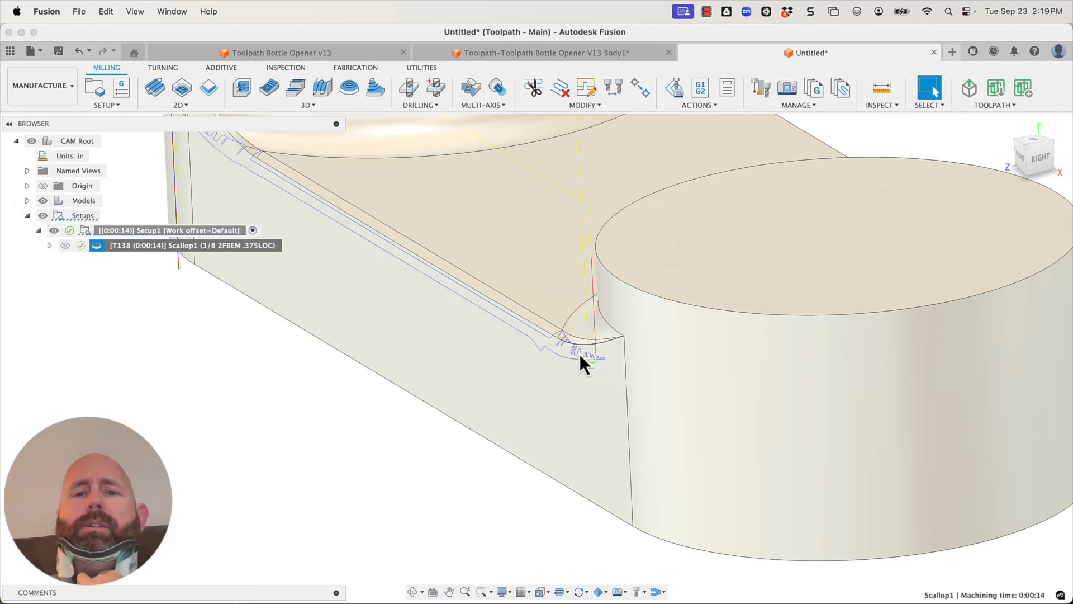
{"action": "scroll", "coordinate": [579, 353], "scroll_direction": "up", "scroll_amount": 5}
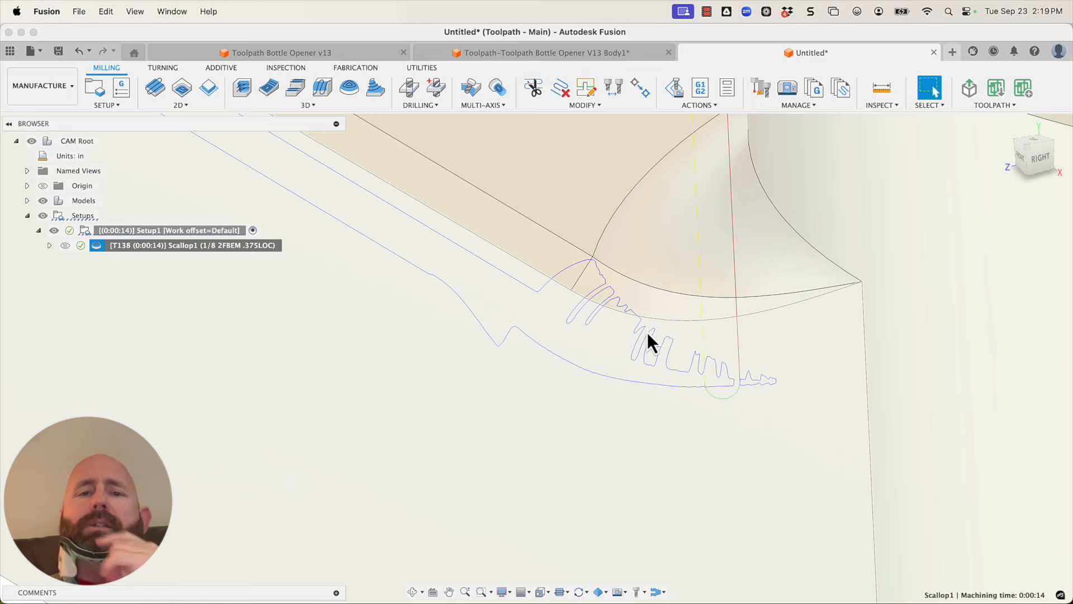
{"action": "scroll", "coordinate": [846, 384], "scroll_direction": "down", "scroll_amount": 8}
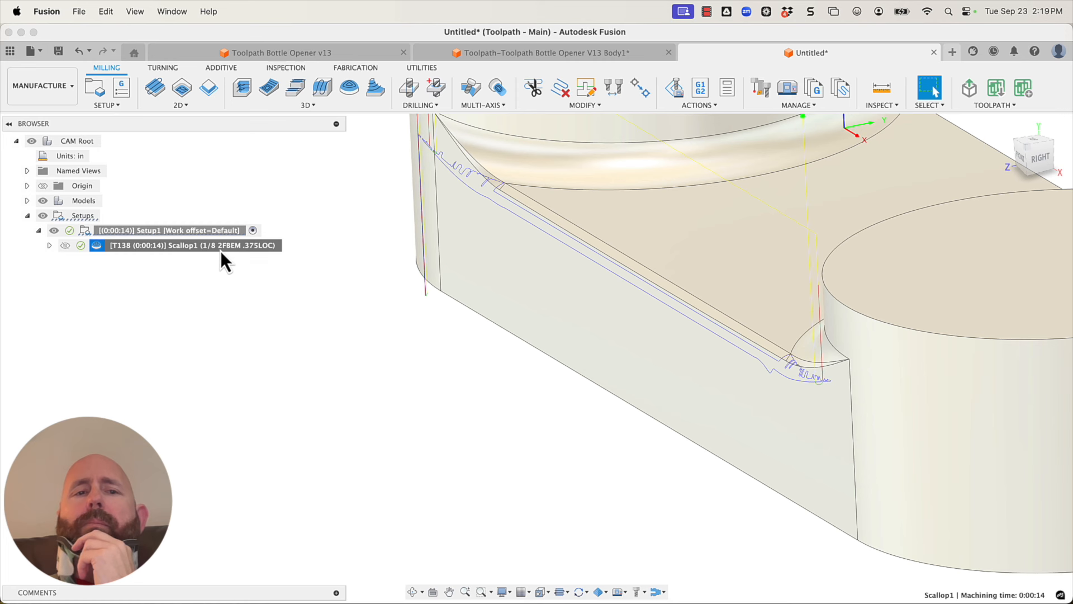
- Set the scallop boundary's additional offset to the expression -tolerance*2, regenerate the toolpath and inspect its curved end
{"action": "right_click", "coordinate": [220, 249]}
{"action": "left_click", "coordinate": [234, 257]}
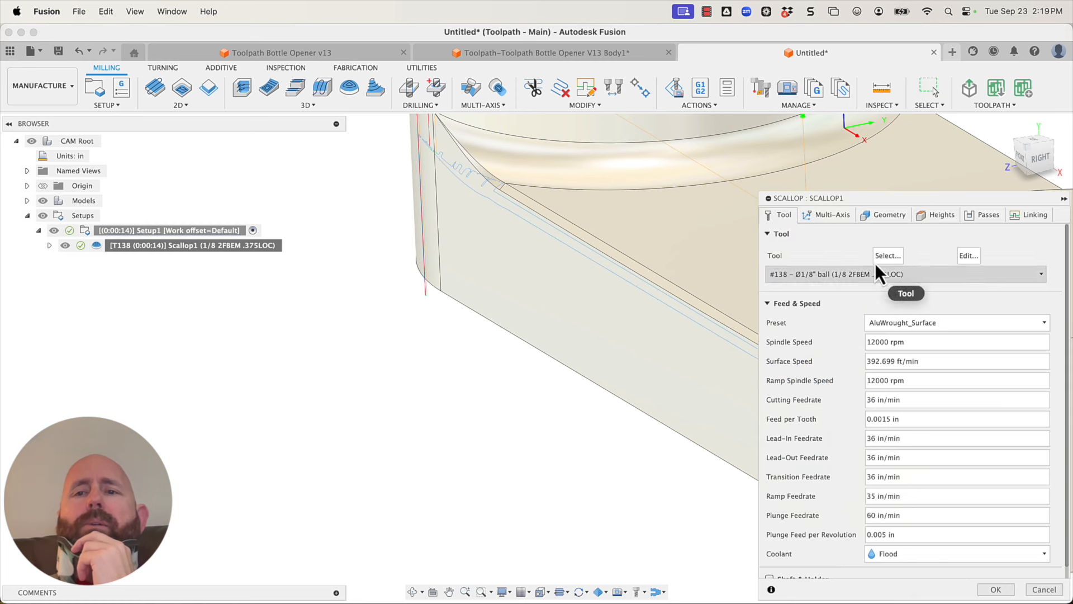
{"action": "left_click", "coordinate": [864, 216]}
{"action": "left_click", "coordinate": [886, 355]}
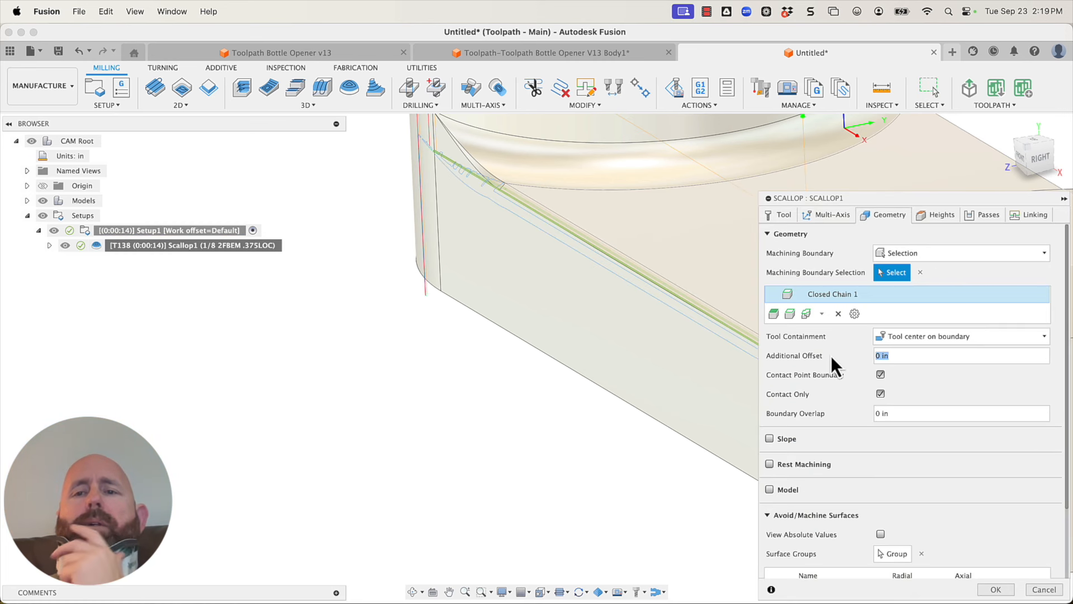
{"action": "key", "text": "BackSpace"}
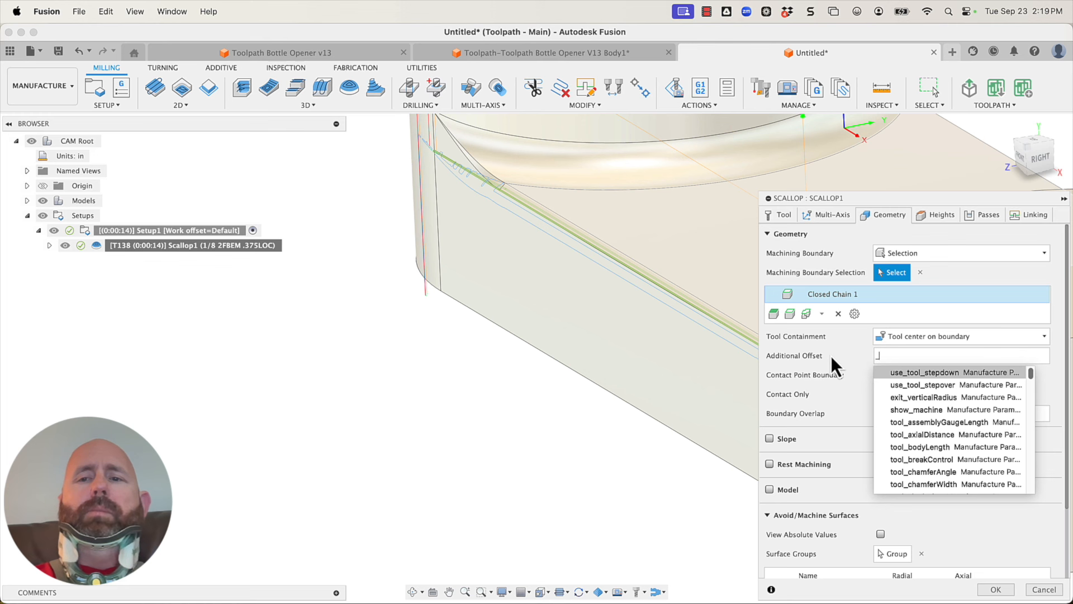
{"action": "type", "text": "-tolerance"}
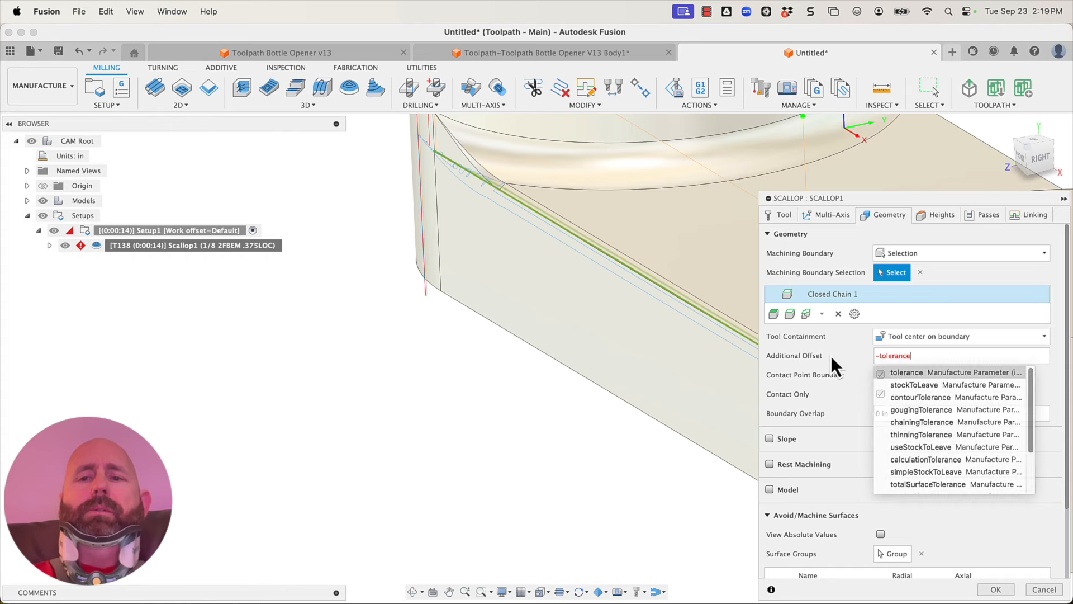
{"action": "type", "text": "*2"}
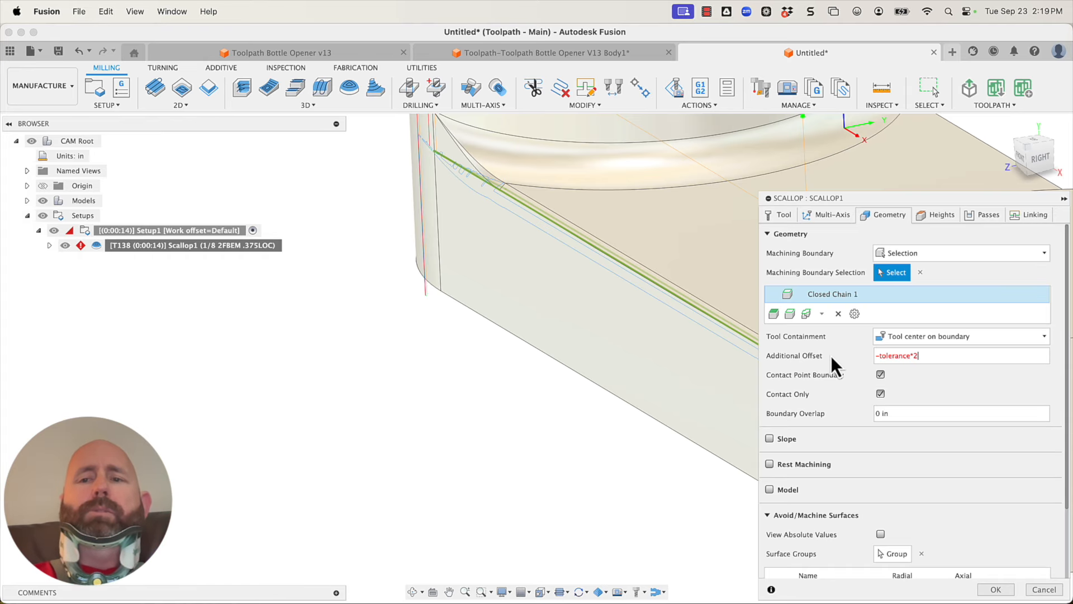
{"action": "key", "text": "Return"}
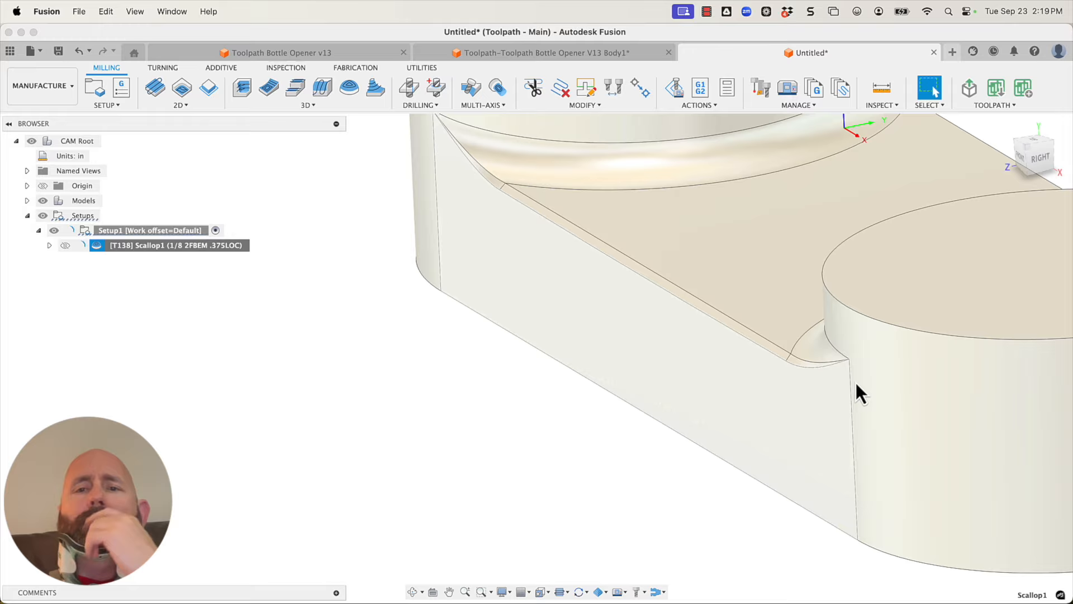
{"action": "scroll", "coordinate": [783, 381], "scroll_direction": "up", "scroll_amount": 5}
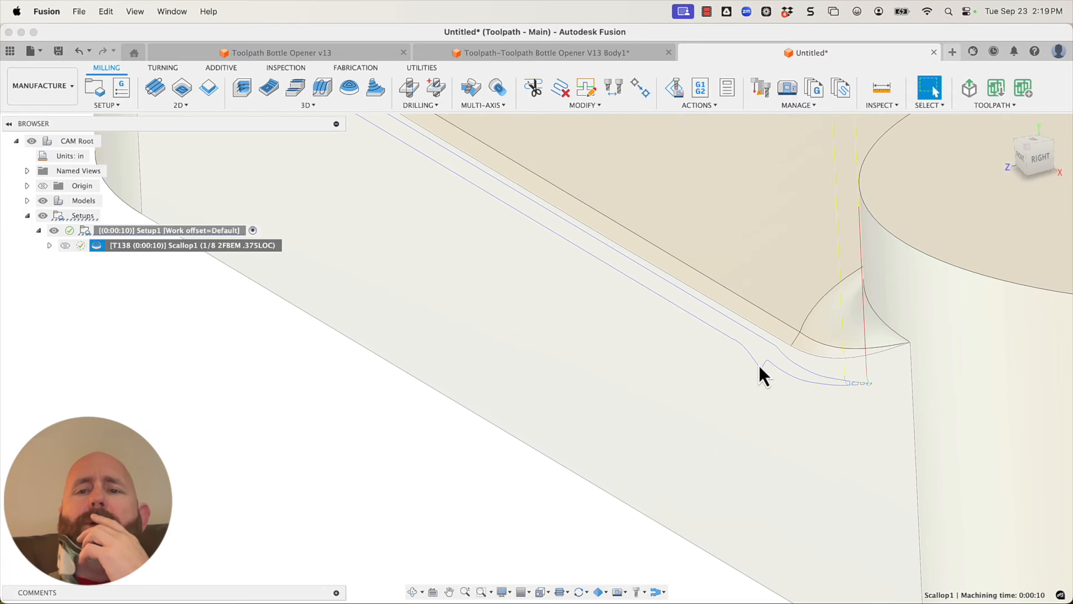
{"action": "scroll", "coordinate": [759, 364], "scroll_direction": "up", "scroll_amount": 2}
- Start a new avoid/machine face group in the scallop operation and select the flat front side face
{"action": "right_click", "coordinate": [165, 247]}
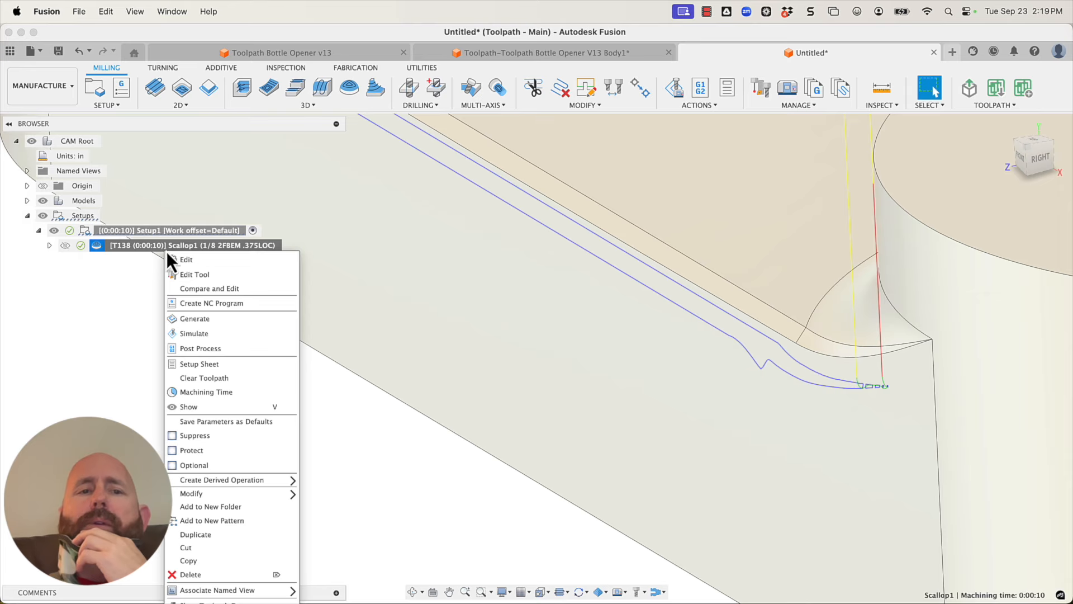
{"action": "key", "text": "Escape"}
{"action": "double_click", "coordinate": [861, 388]}
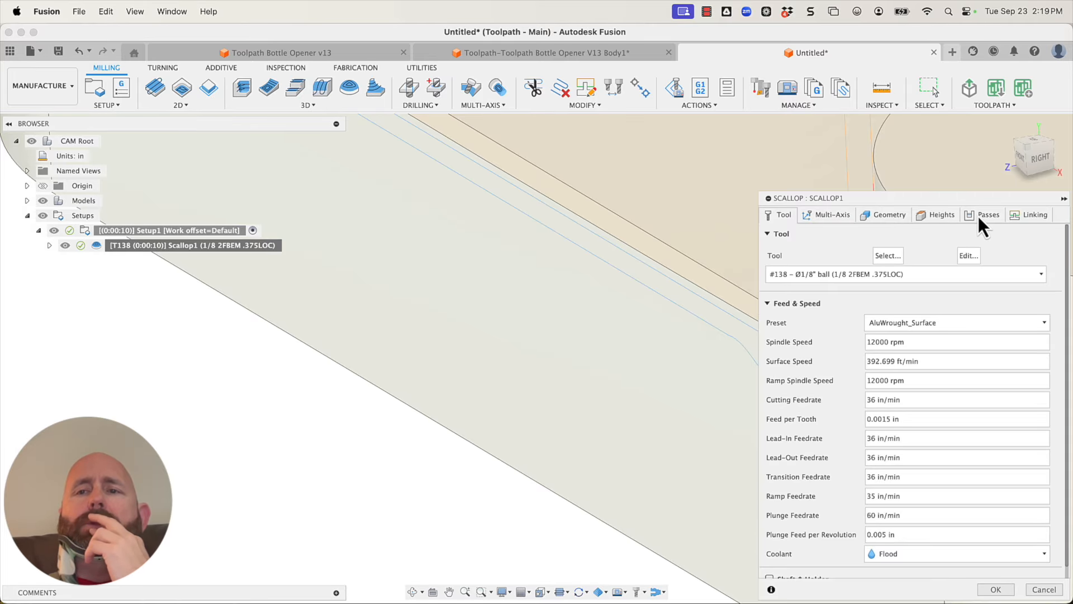
{"action": "left_click", "coordinate": [879, 215]}
{"action": "scroll", "coordinate": [850, 492], "scroll_direction": "down", "scroll_amount": 3}
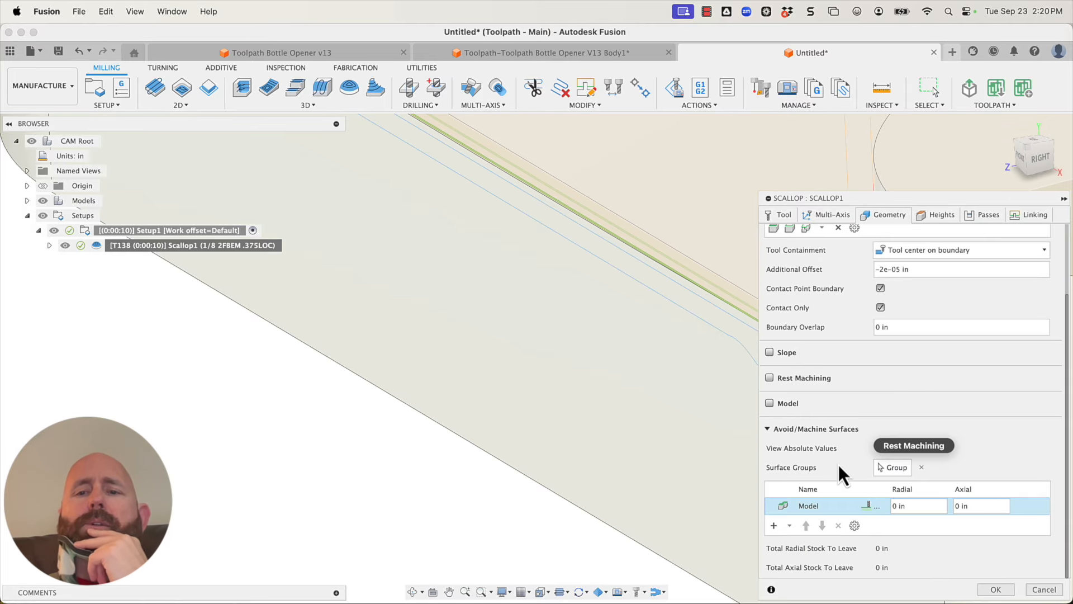
{"action": "left_click", "coordinate": [774, 526]}
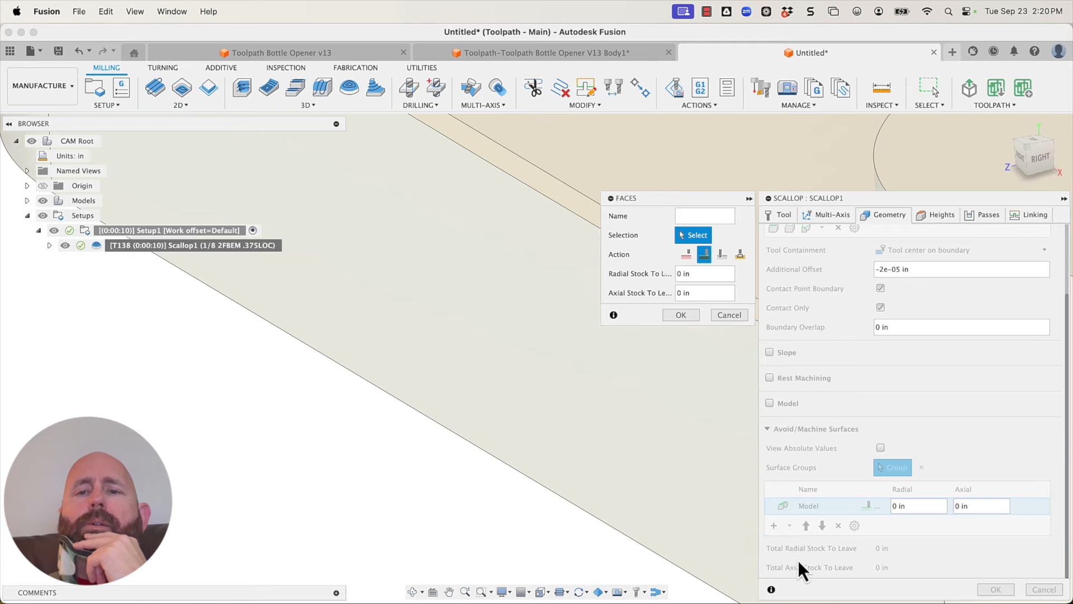
{"action": "left_click", "coordinate": [536, 447]}
{"action": "scroll", "coordinate": [472, 430], "scroll_direction": "down", "scroll_amount": 5}
{"action": "scroll", "coordinate": [551, 428], "scroll_direction": "up", "scroll_amount": 5}
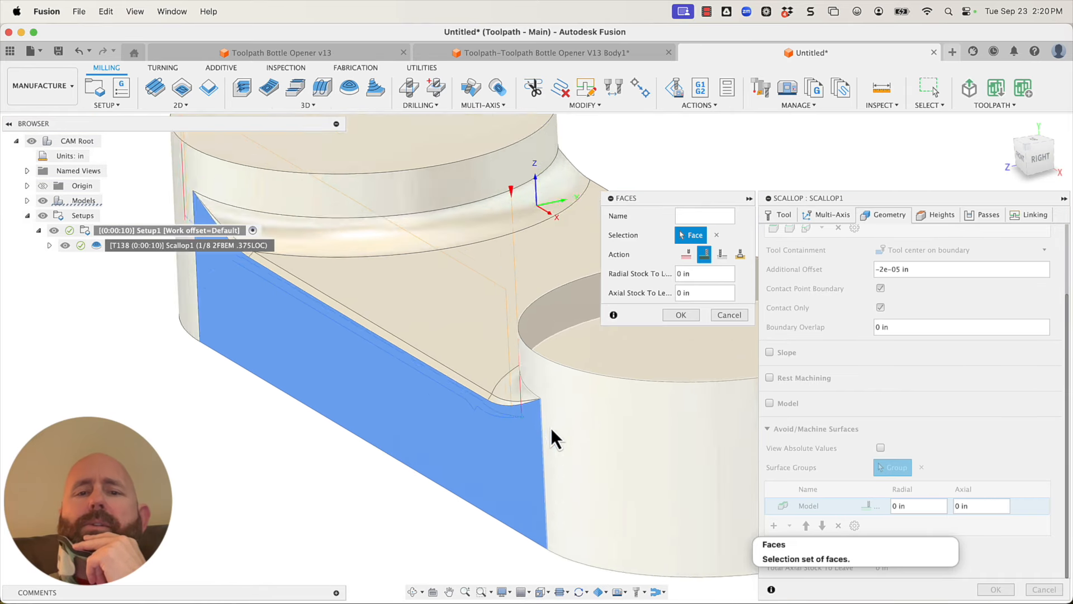
- Add the curved outer walls of both round ends to the face group and accept the selection
{"action": "scroll", "coordinate": [683, 458], "scroll_direction": "down", "scroll_amount": 5}
{"action": "left_click", "coordinate": [683, 457]}
{"action": "middle_click_drag", "start_coordinate": [646, 450], "coordinate": [568, 431], "text": "shift"}
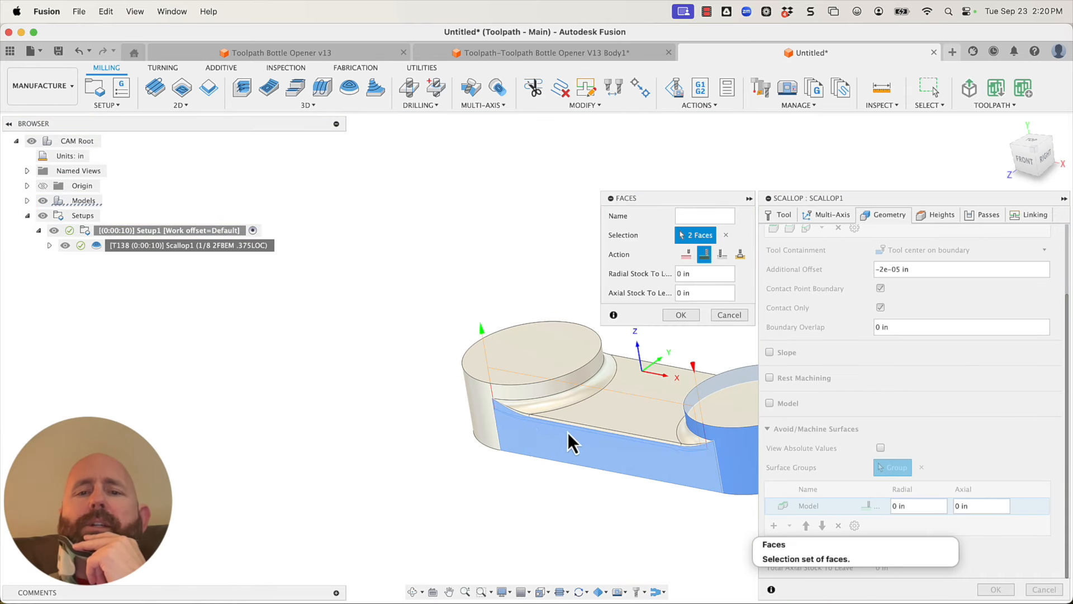
{"action": "scroll", "coordinate": [502, 401], "scroll_direction": "up", "scroll_amount": 6}
{"action": "left_click", "coordinate": [549, 361]}
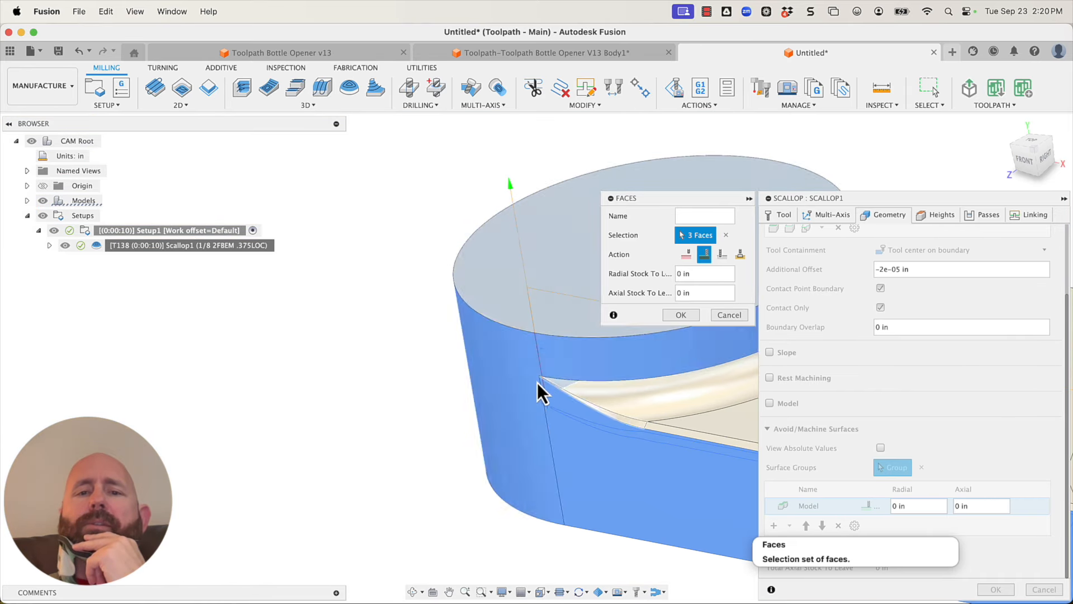
{"action": "scroll", "coordinate": [538, 384], "scroll_direction": "up", "scroll_amount": 5}
{"action": "scroll", "coordinate": [556, 335], "scroll_direction": "down", "scroll_amount": 6}
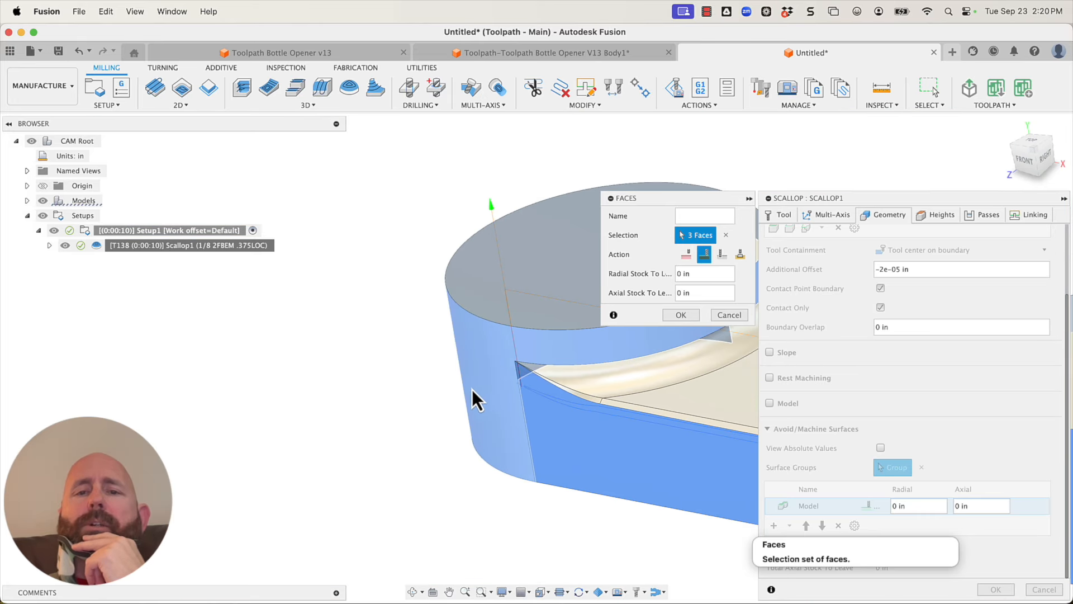
{"action": "middle_click_drag", "start_coordinate": [471, 390], "coordinate": [510, 403], "text": "shift"}
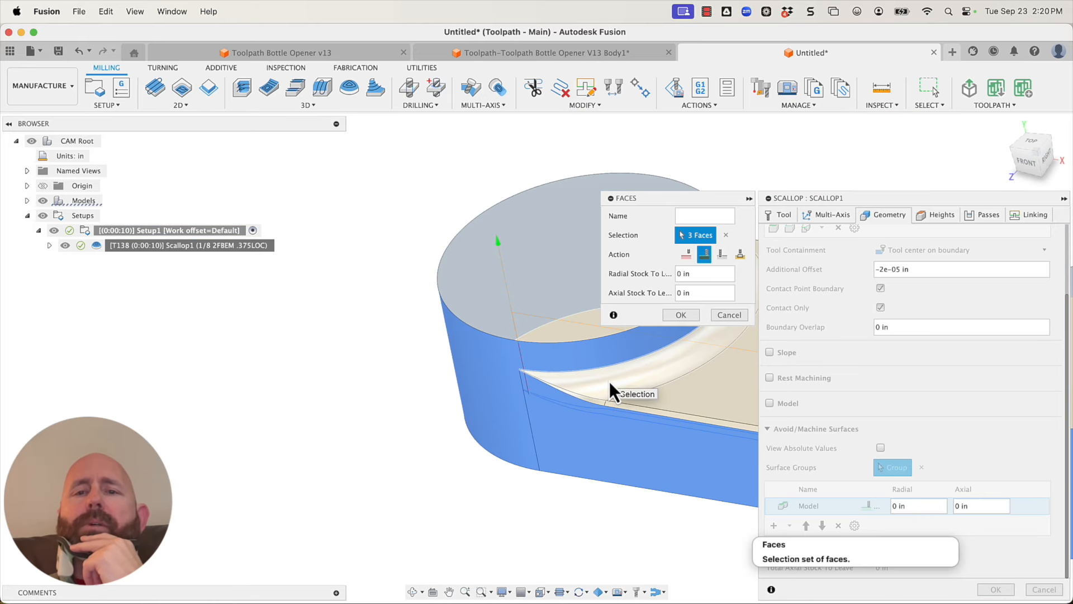
{"action": "left_click", "coordinate": [681, 314]}
{"action": "scroll", "coordinate": [391, 419], "scroll_direction": "down", "scroll_amount": 10}
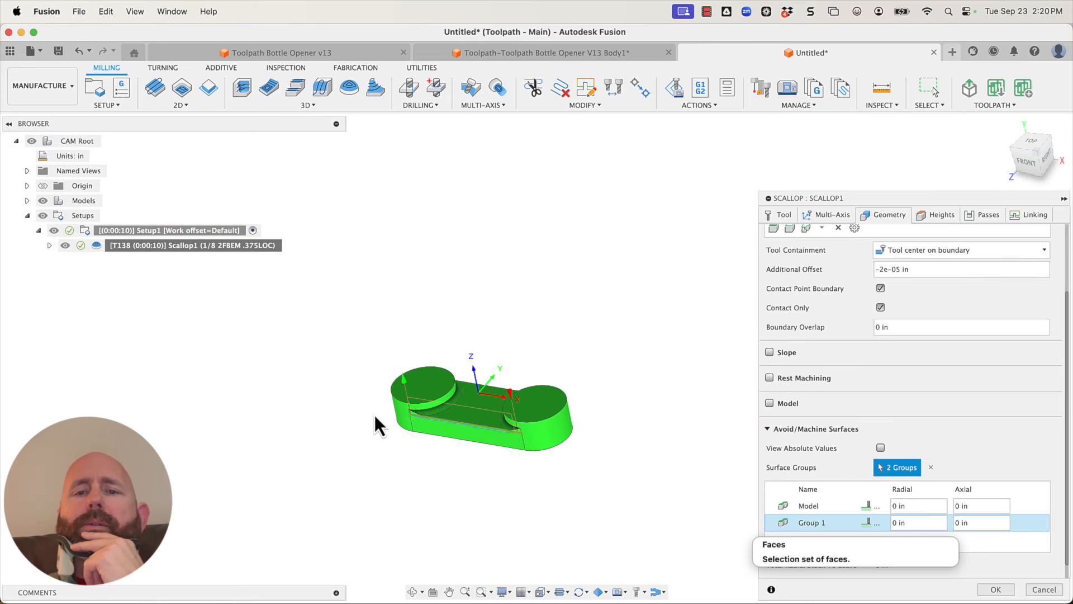
{"action": "scroll", "coordinate": [517, 442], "scroll_direction": "up", "scroll_amount": 10}
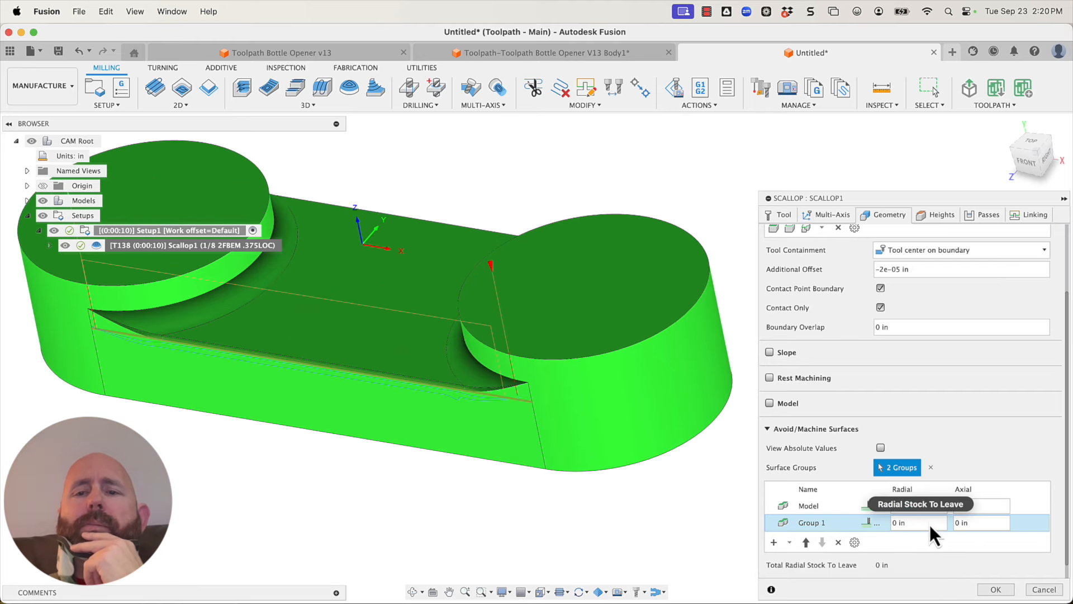
- Set the face group to avoid with 0.0005 in radial and axial clearance, and regenerate the scallop toolpath
{"action": "double_click", "coordinate": [846, 525]}
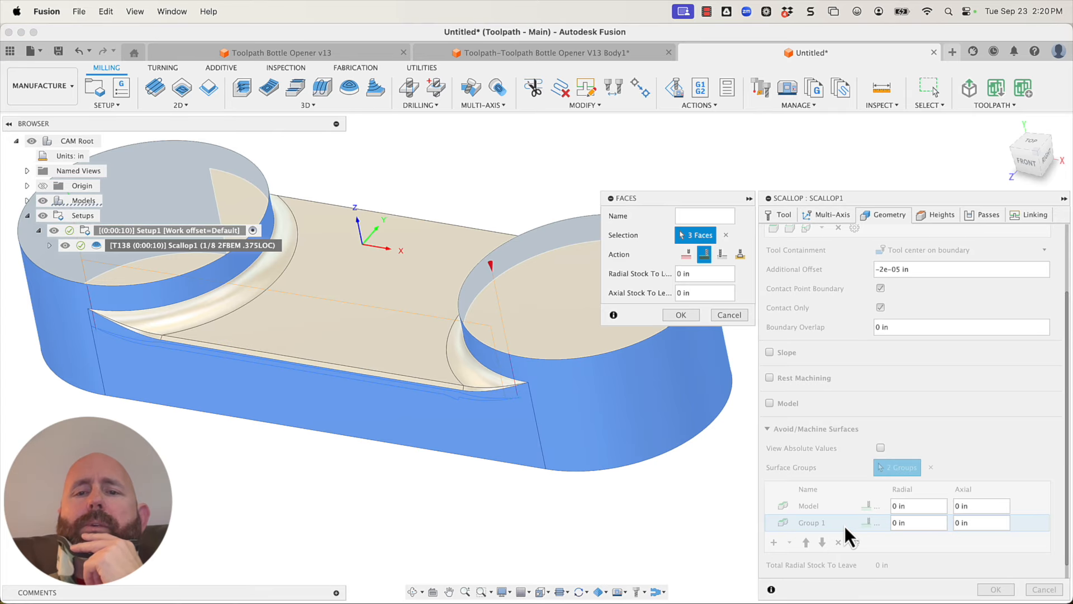
{"action": "left_click", "coordinate": [683, 255]}
{"action": "left_click", "coordinate": [687, 274]}
{"action": "type", "text": ".0005"}
{"action": "key", "text": "Tab"}
{"action": "type", "text": ".0005"}
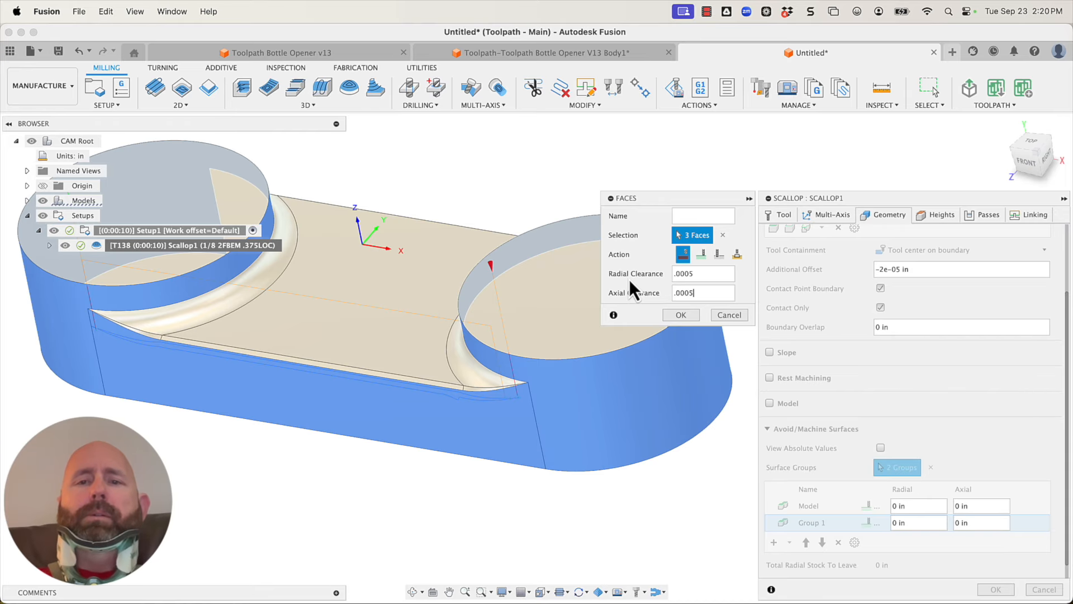
{"action": "left_click", "coordinate": [683, 316]}
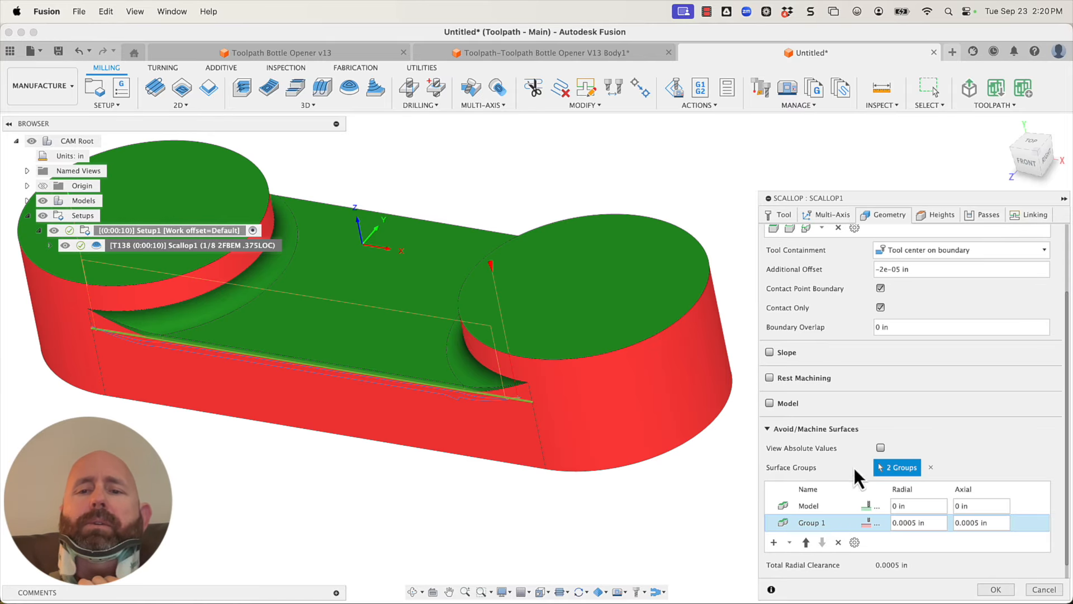
{"action": "left_click", "coordinate": [996, 590]}
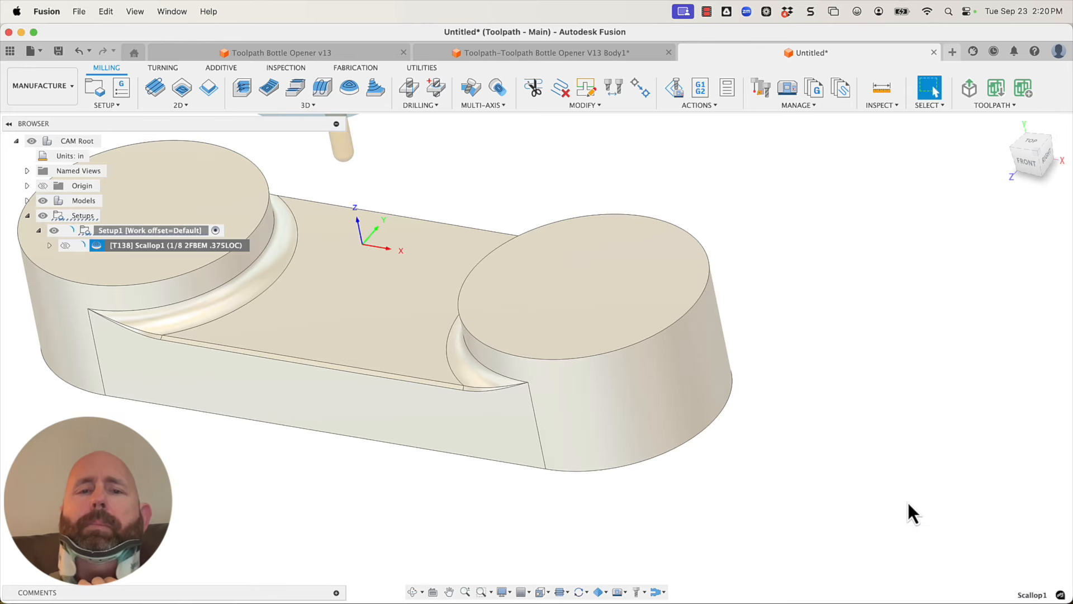
- Inspect the regenerated scallop passes at both curved ends of the edge and check the available toolpath modification commands
{"action": "scroll", "coordinate": [630, 454], "scroll_direction": "up", "scroll_amount": 10}
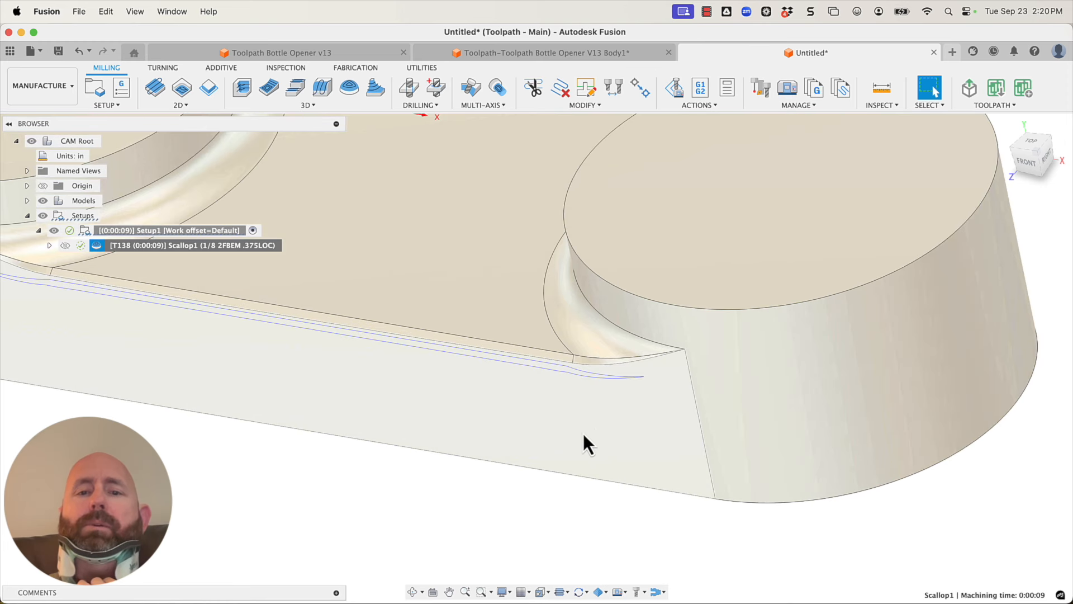
{"action": "scroll", "coordinate": [563, 368], "scroll_direction": "up", "scroll_amount": 5}
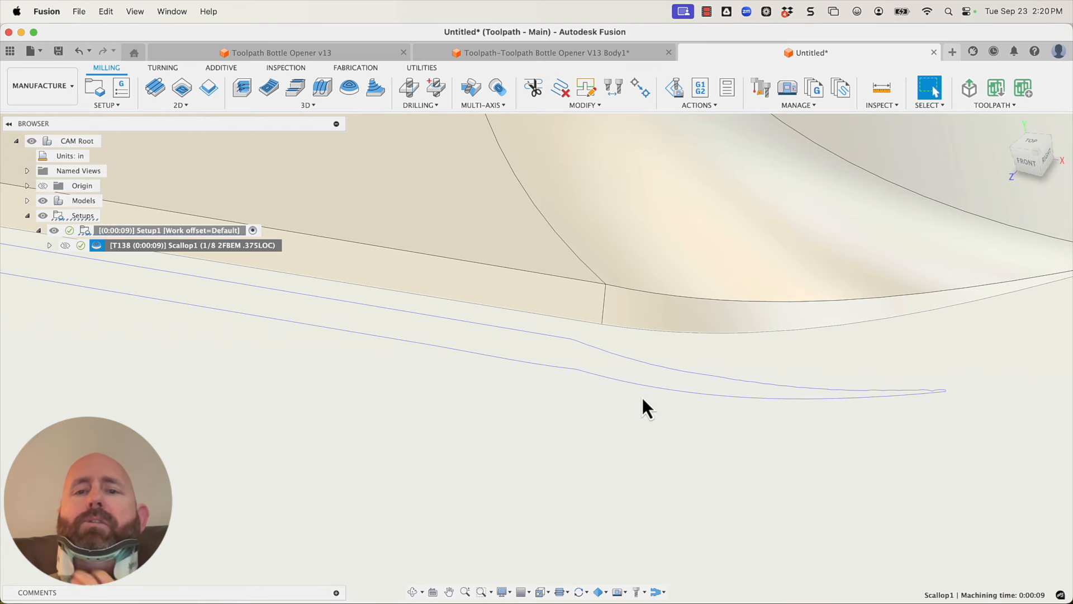
{"action": "scroll", "coordinate": [660, 380], "scroll_direction": "down", "scroll_amount": 3}
{"action": "scroll", "coordinate": [816, 394], "scroll_direction": "up", "scroll_amount": 3}
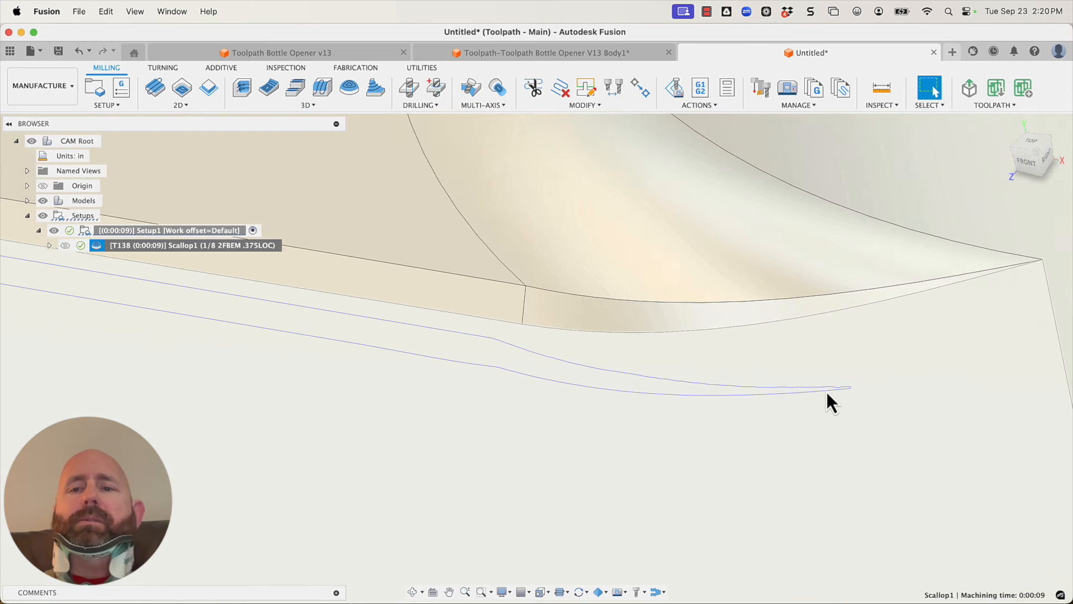
{"action": "scroll", "coordinate": [838, 392], "scroll_direction": "up", "scroll_amount": 5}
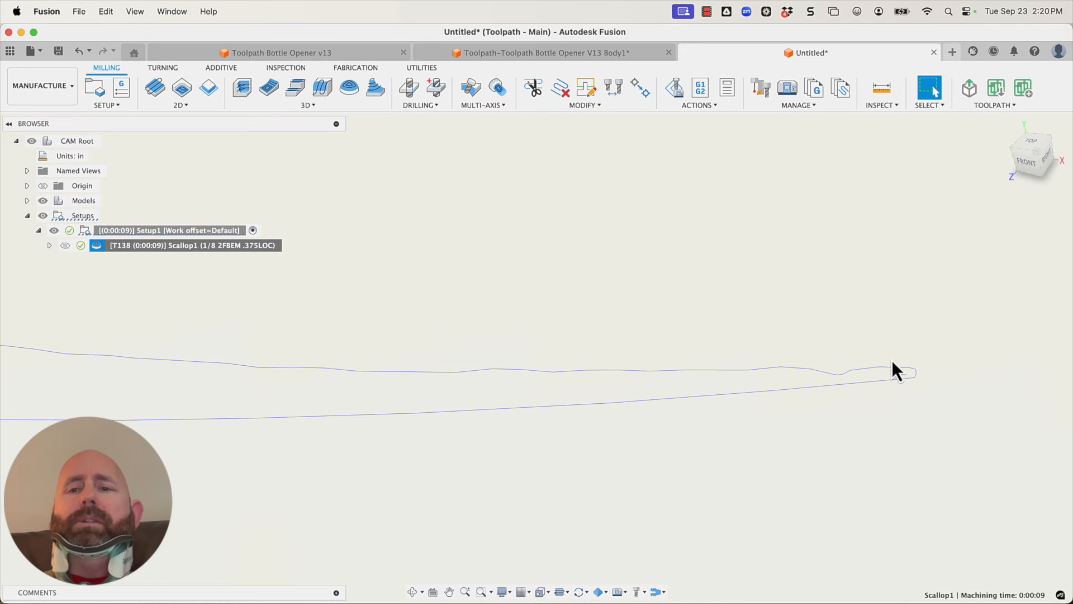
{"action": "scroll", "coordinate": [994, 366], "scroll_direction": "down", "scroll_amount": 5}
{"action": "scroll", "coordinate": [576, 299], "scroll_direction": "up", "scroll_amount": 5}
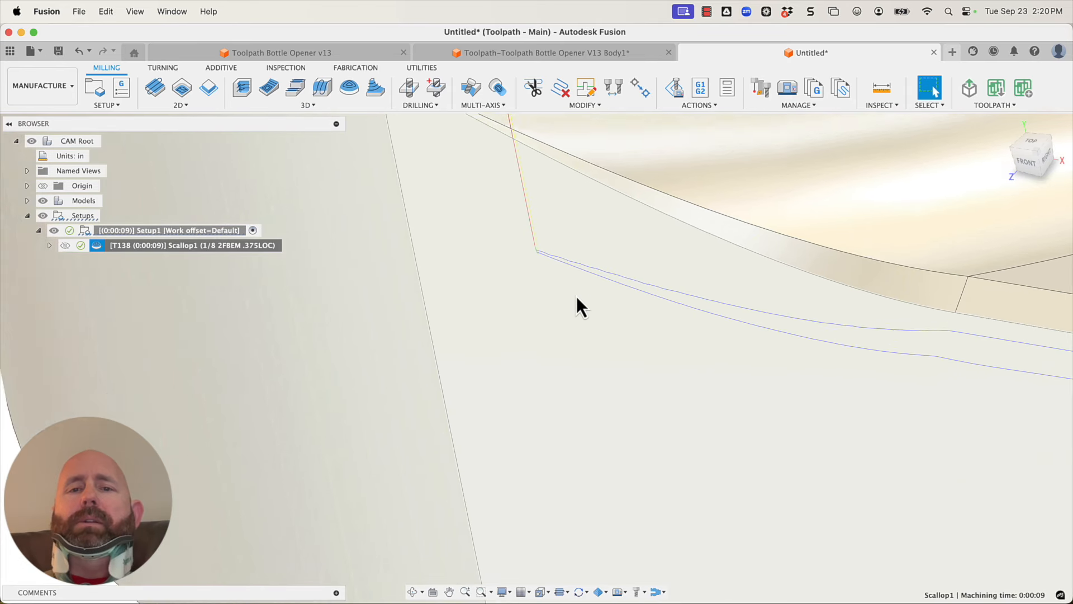
{"action": "scroll", "coordinate": [576, 298], "scroll_direction": "down", "scroll_amount": 3}
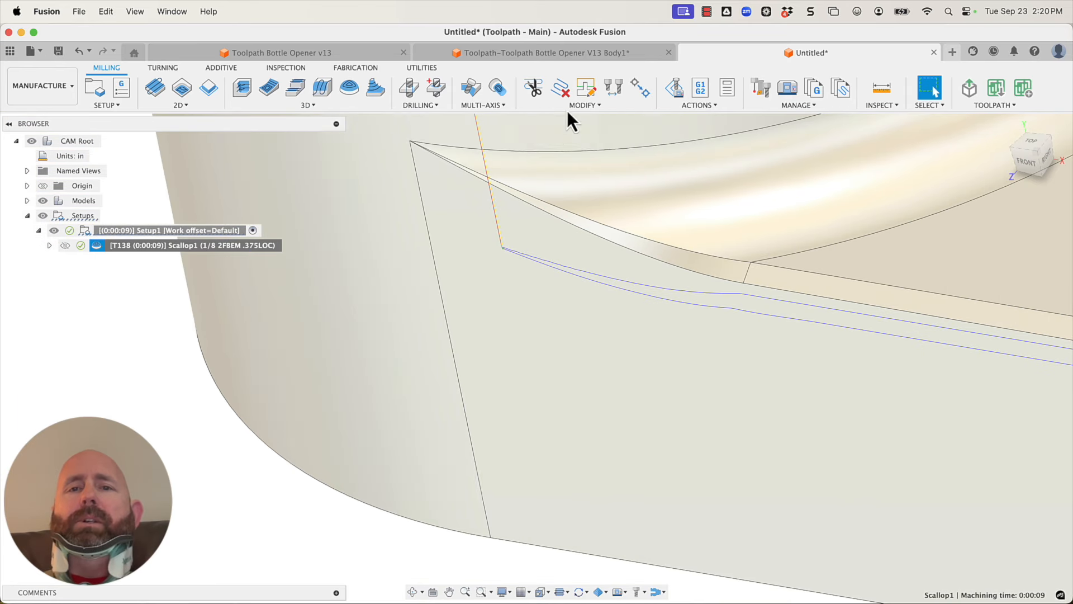
{"action": "left_click", "coordinate": [570, 106]}
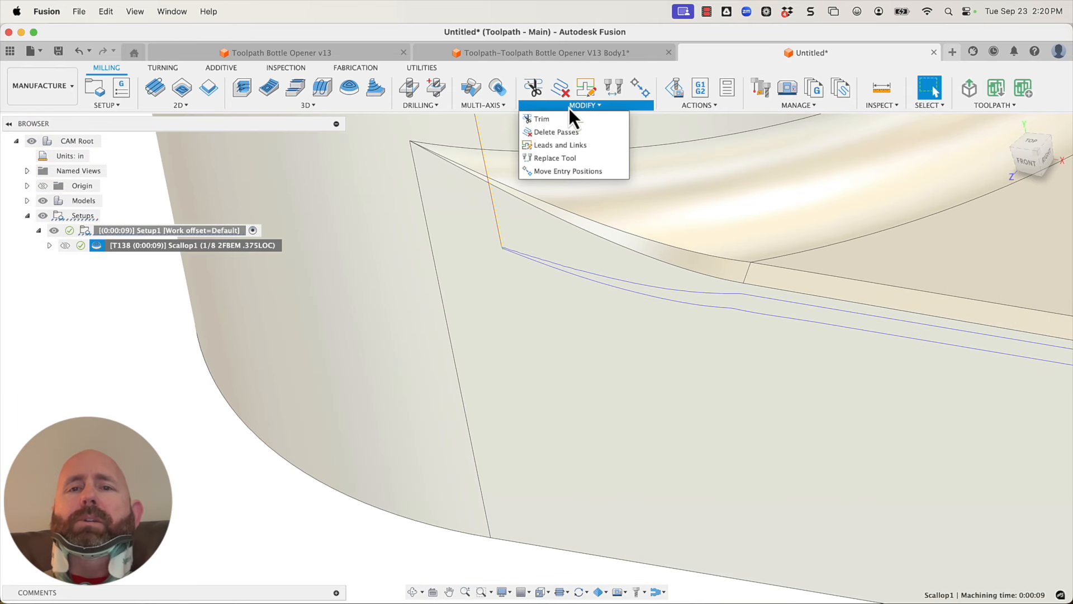
{"action": "scroll", "coordinate": [482, 372], "scroll_direction": "down", "scroll_amount": 3}
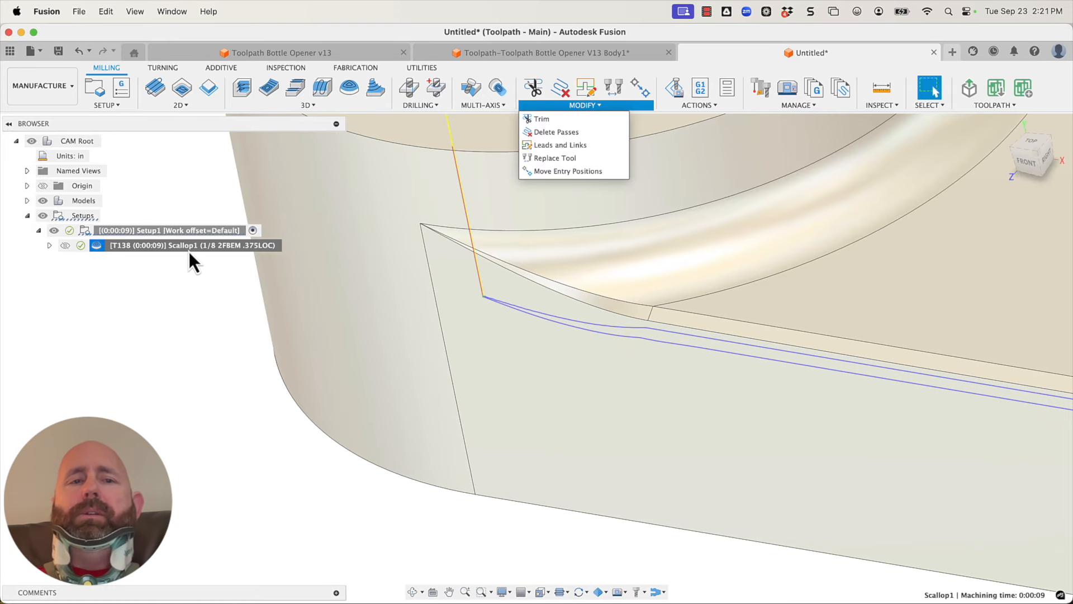
- Remove both curved end walls from the avoid group, keeping only the flat front face, then regenerate and inspect the toolpath
{"action": "right_click", "coordinate": [189, 252]}
{"action": "left_click", "coordinate": [212, 260]}
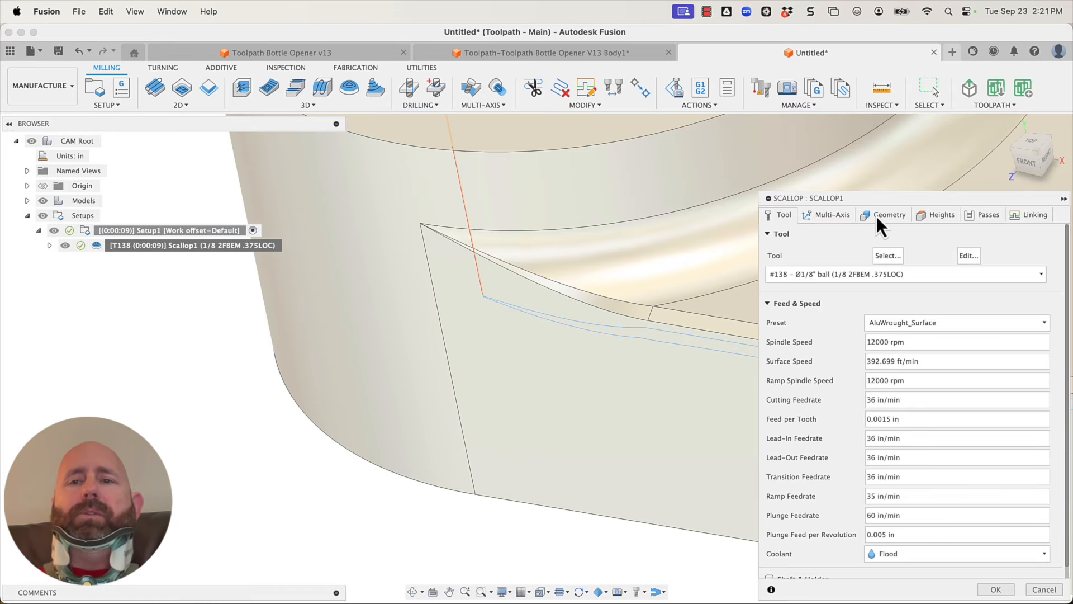
{"action": "left_click", "coordinate": [882, 215]}
{"action": "scroll", "coordinate": [795, 444], "scroll_direction": "down", "scroll_amount": 3}
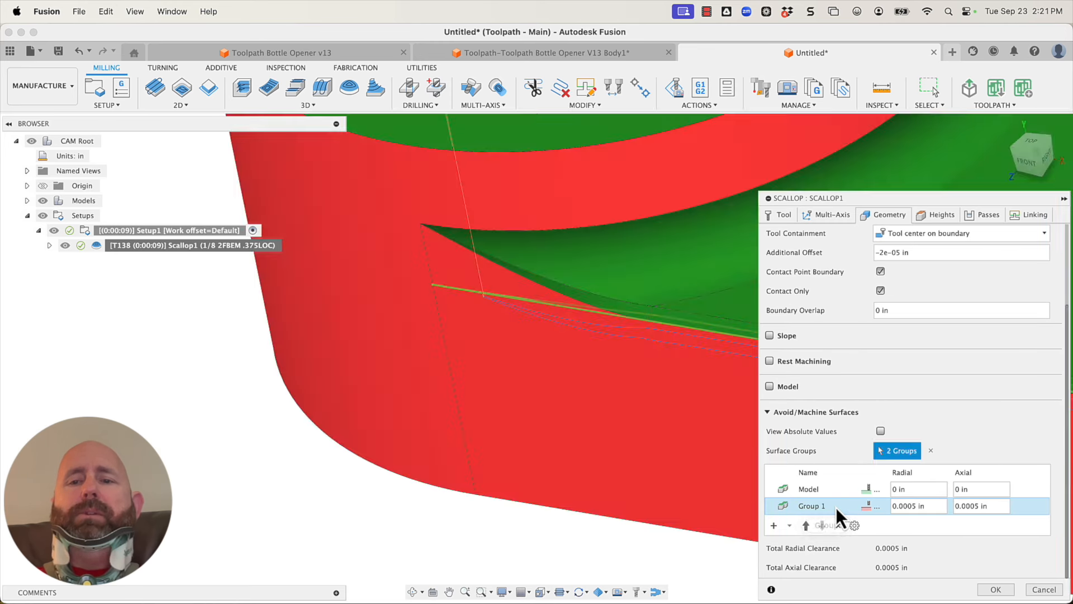
{"action": "double_click", "coordinate": [836, 508]}
{"action": "scroll", "coordinate": [346, 398], "scroll_direction": "down", "scroll_amount": 10}
{"action": "left_click", "coordinate": [592, 400]}
{"action": "left_click", "coordinate": [347, 377]}
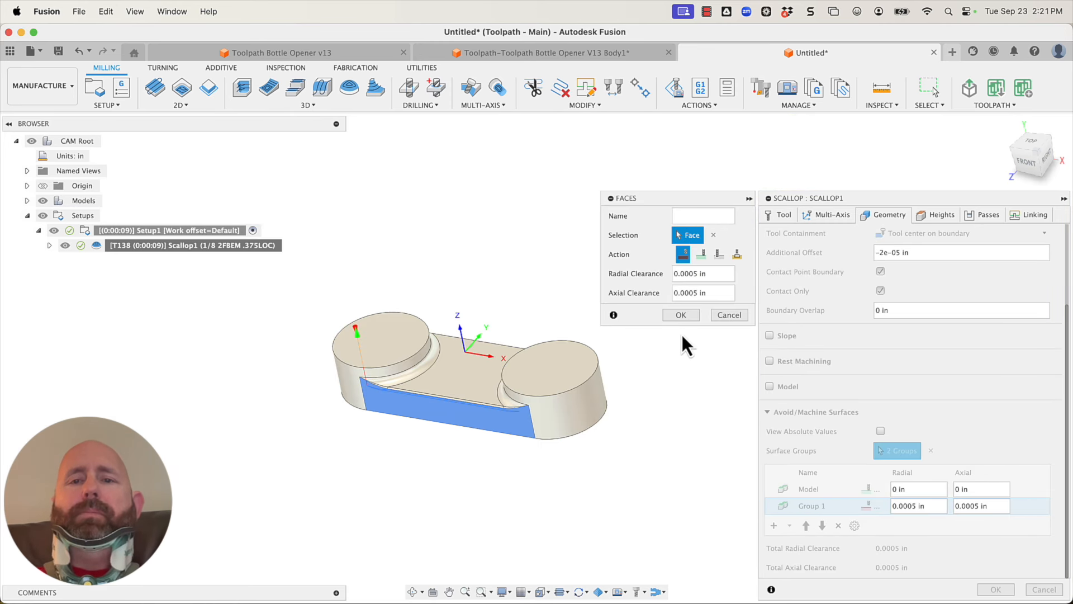
{"action": "left_click", "coordinate": [687, 316]}
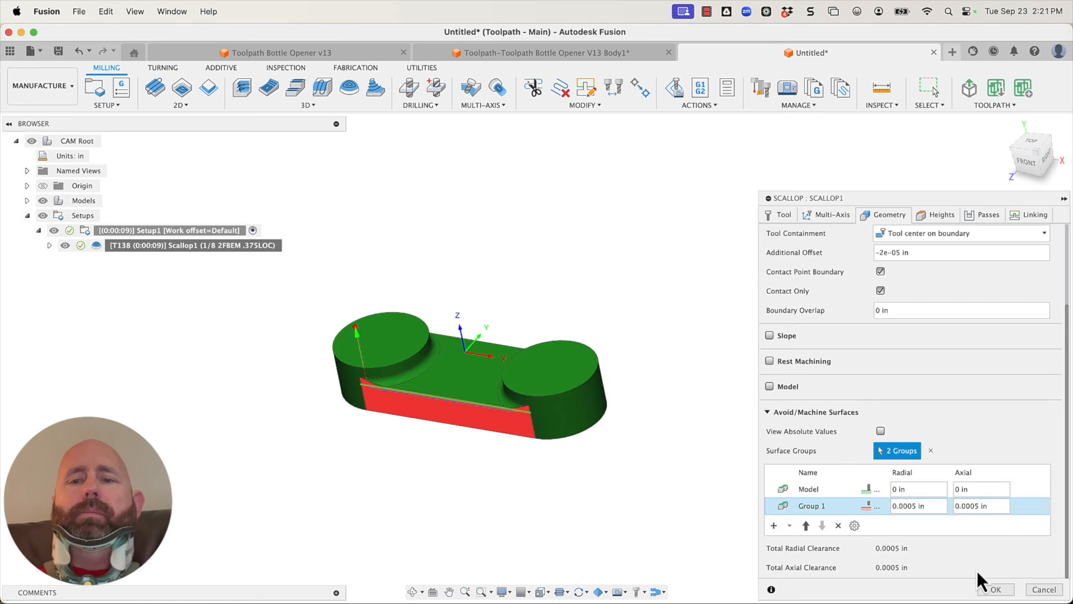
{"action": "left_click", "coordinate": [995, 590]}
{"action": "scroll", "coordinate": [506, 432], "scroll_direction": "up", "scroll_amount": 10}
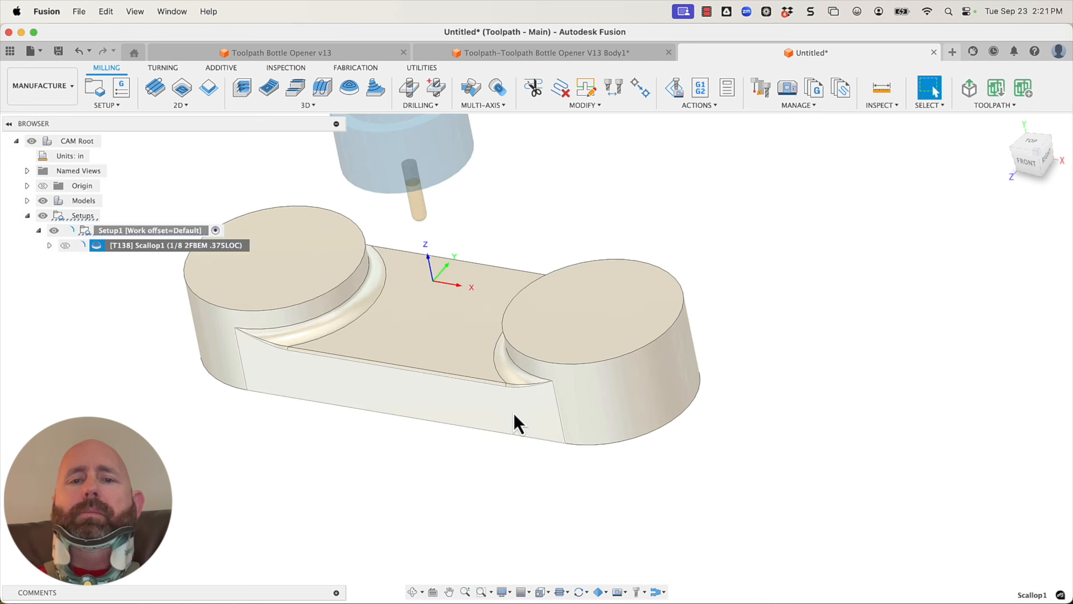
{"action": "scroll", "coordinate": [513, 397], "scroll_direction": "up", "scroll_amount": 10}
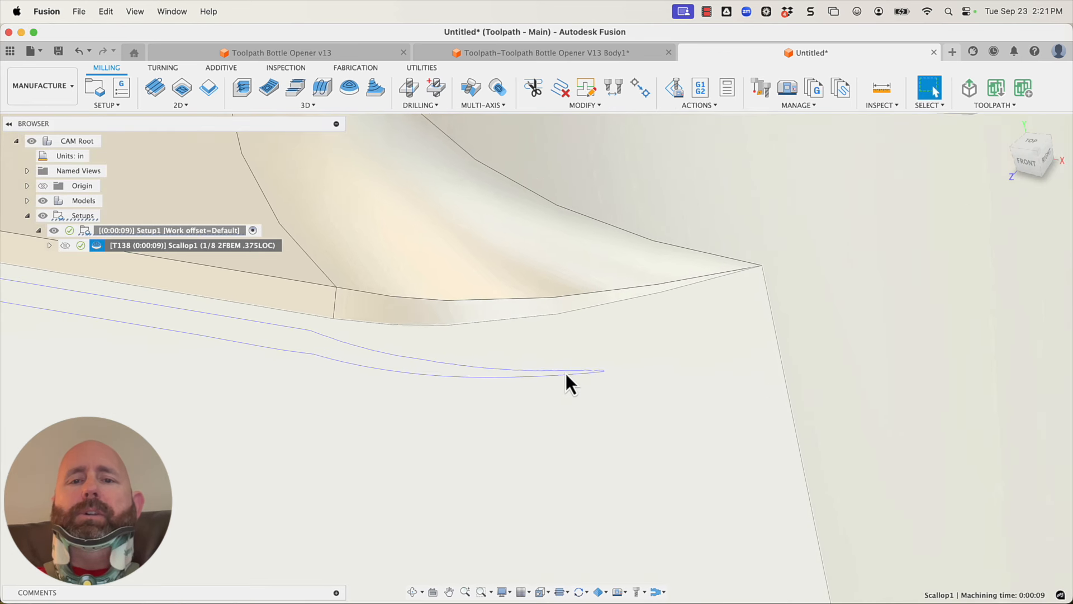
{"action": "scroll", "coordinate": [605, 380], "scroll_direction": "down", "scroll_amount": 15}
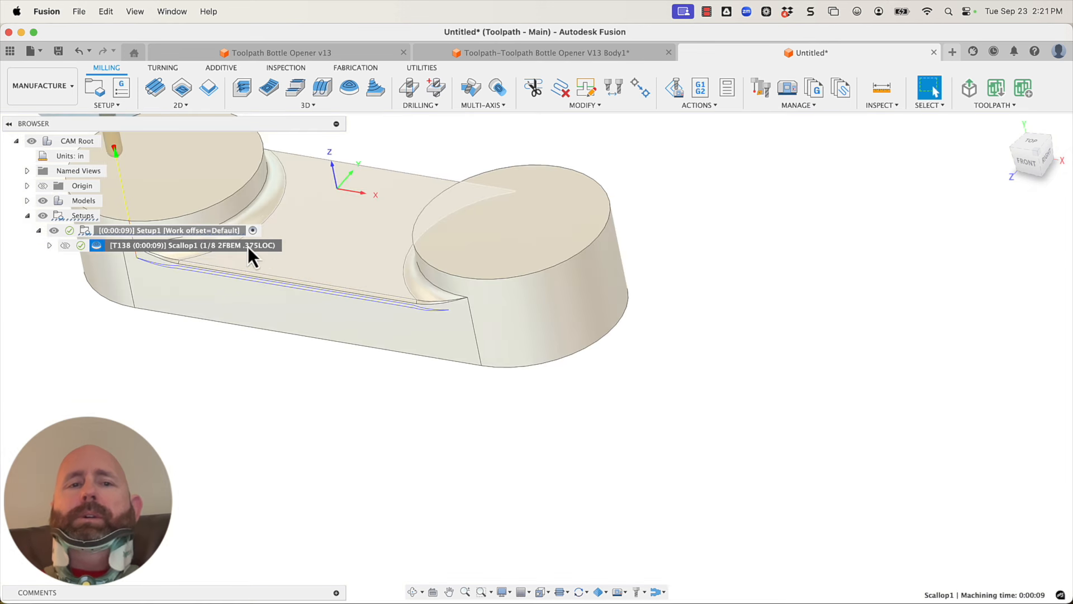
- Set the scallop boundary's additional offset to the expression -tolerance, regenerate the toolpath and inspect its curved end
{"action": "right_click", "coordinate": [220, 249]}
{"action": "left_click", "coordinate": [244, 258]}
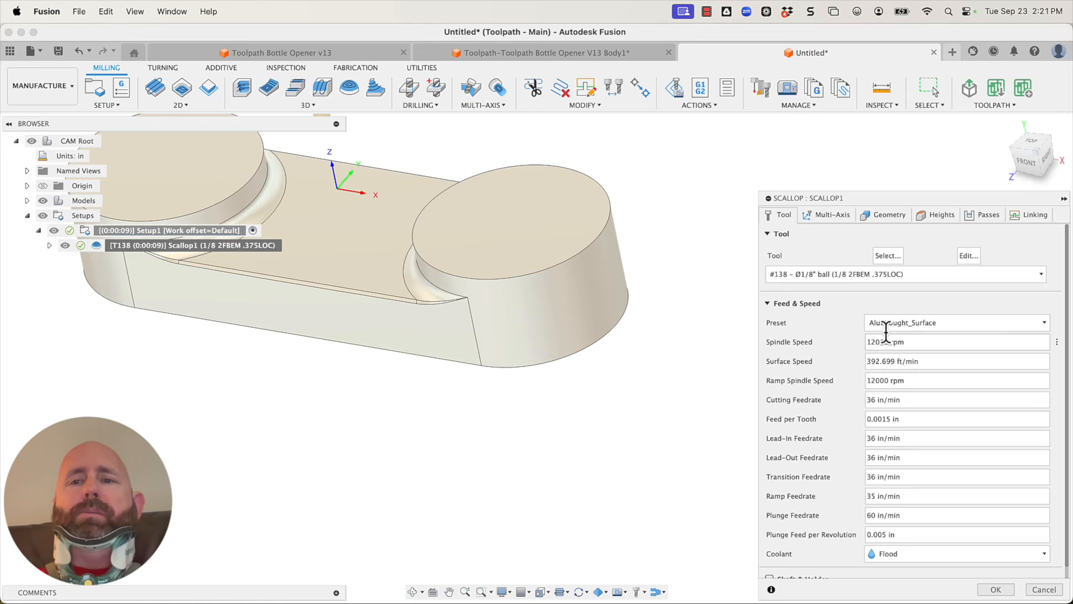
{"action": "left_click", "coordinate": [879, 215]}
{"action": "left_click_drag", "start_coordinate": [917, 355], "coordinate": [795, 355]}
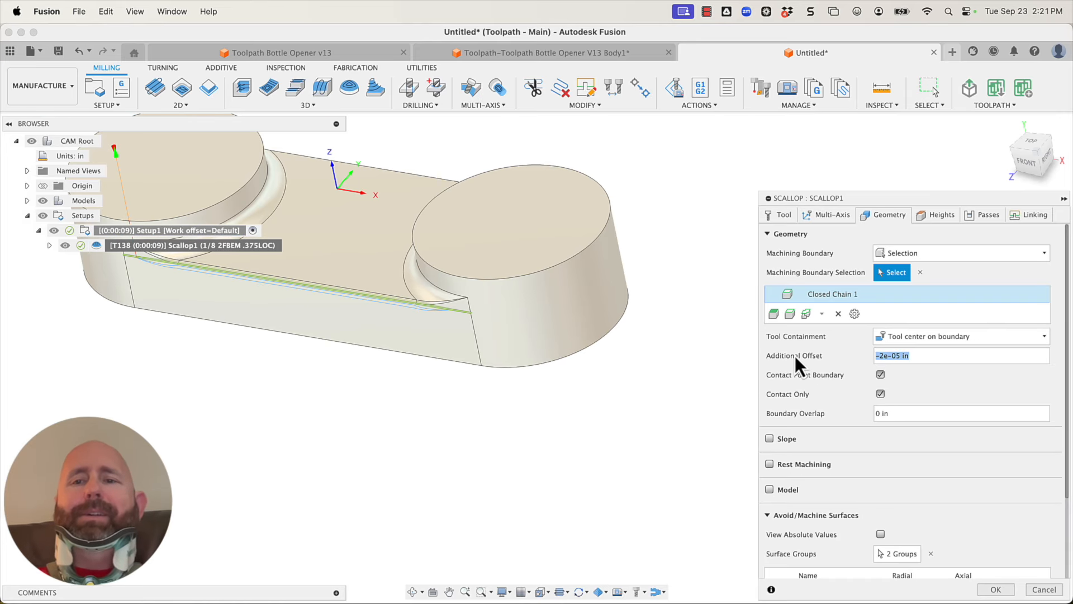
{"action": "type", "text": "-tol"}
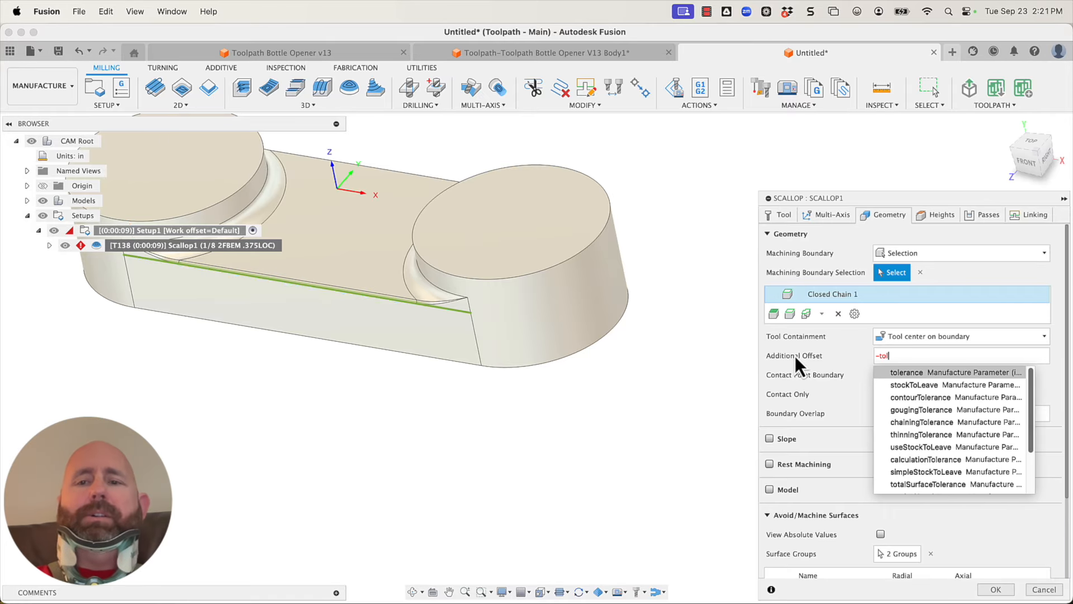
{"action": "key", "text": "Return"}
{"action": "left_click", "coordinate": [996, 589]}
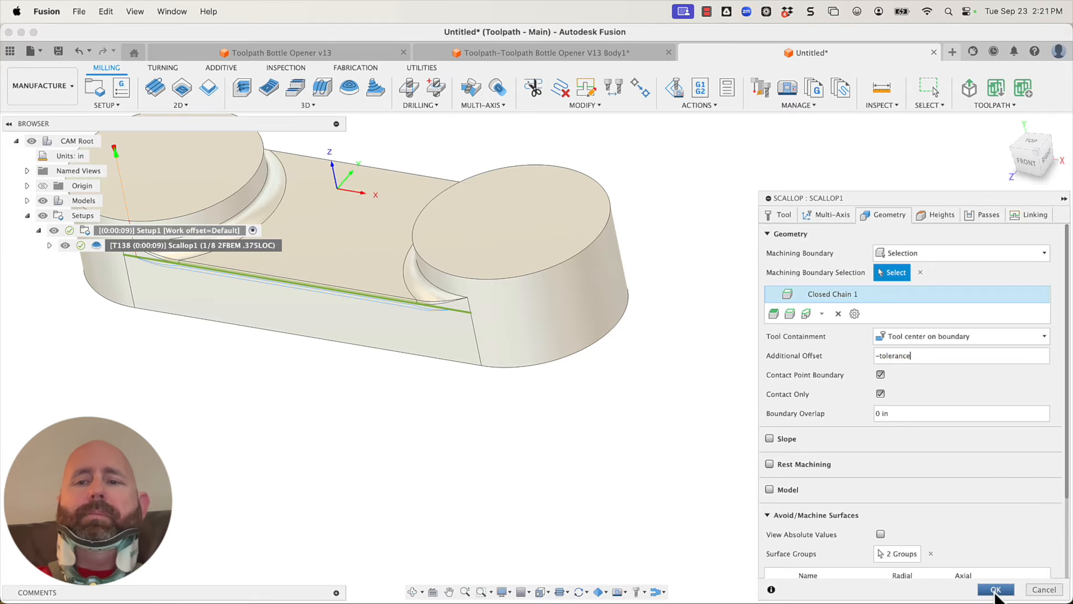
{"action": "scroll", "coordinate": [455, 310], "scroll_direction": "up", "scroll_amount": 10}
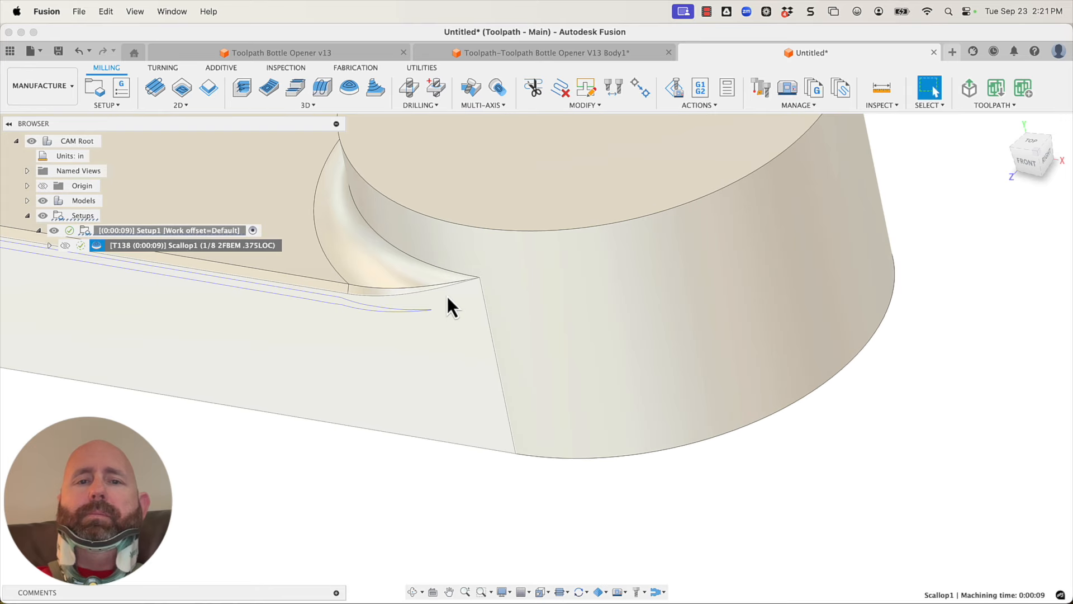
- Remove the 0.0005 in avoid surface group from the scallop operation, then regenerate and inspect the passes
{"action": "scroll", "coordinate": [745, 361], "scroll_direction": "down", "scroll_amount": 10}
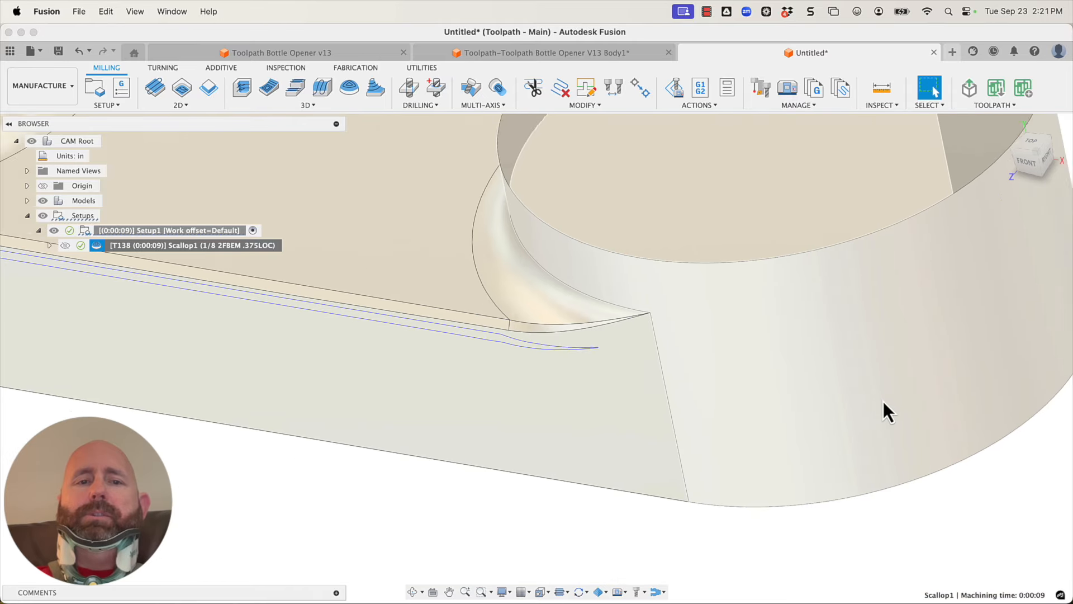
{"action": "right_click", "coordinate": [196, 248]}
{"action": "left_click", "coordinate": [208, 258]}
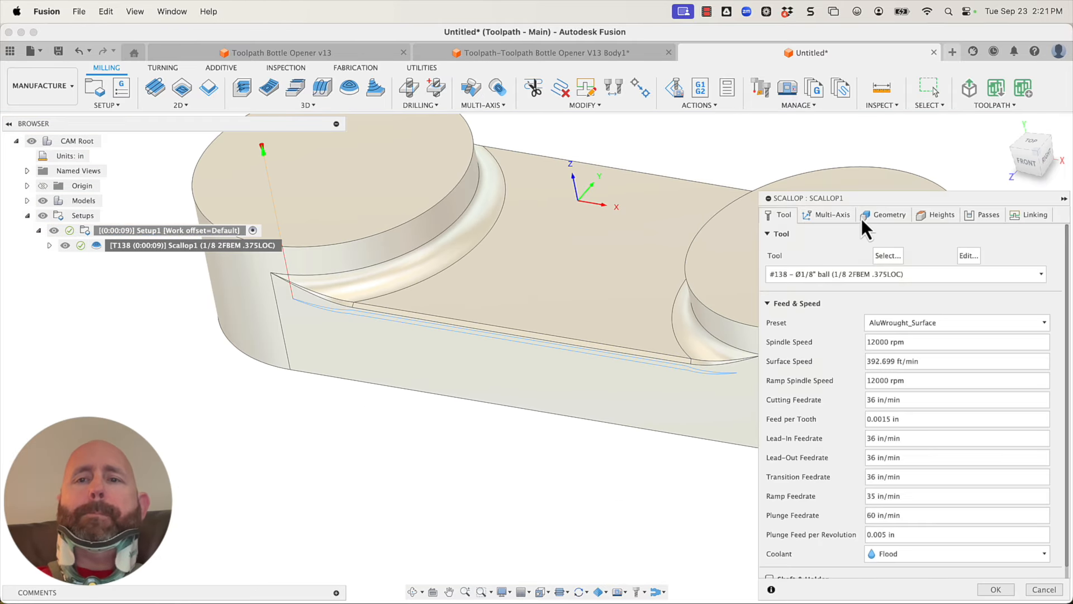
{"action": "left_click", "coordinate": [868, 217]}
{"action": "scroll", "coordinate": [849, 467], "scroll_direction": "down", "scroll_amount": 3}
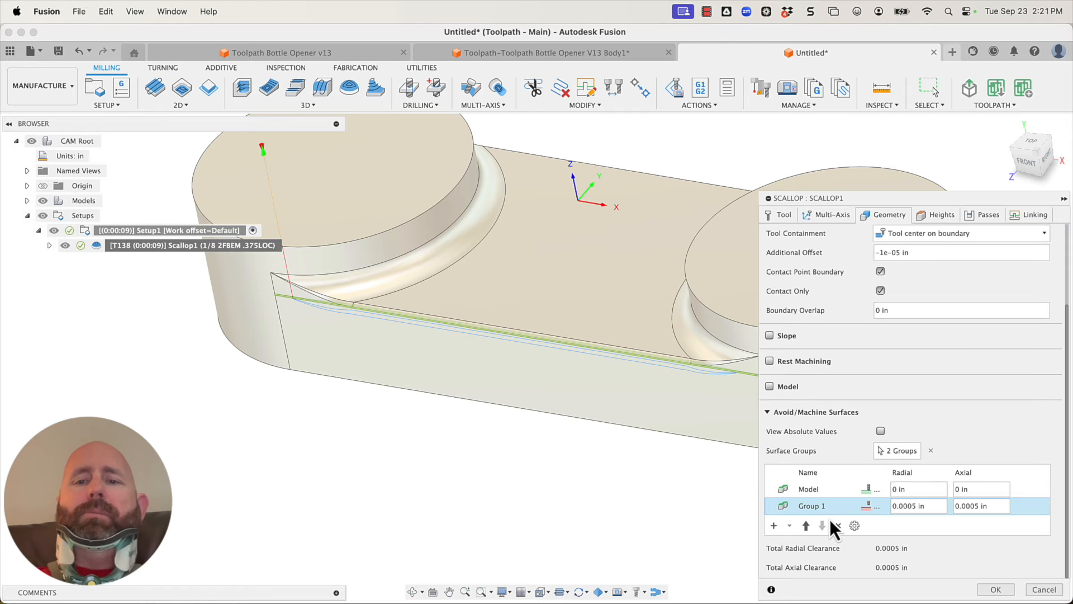
{"action": "left_click", "coordinate": [824, 509]}
{"action": "left_click", "coordinate": [837, 525]}
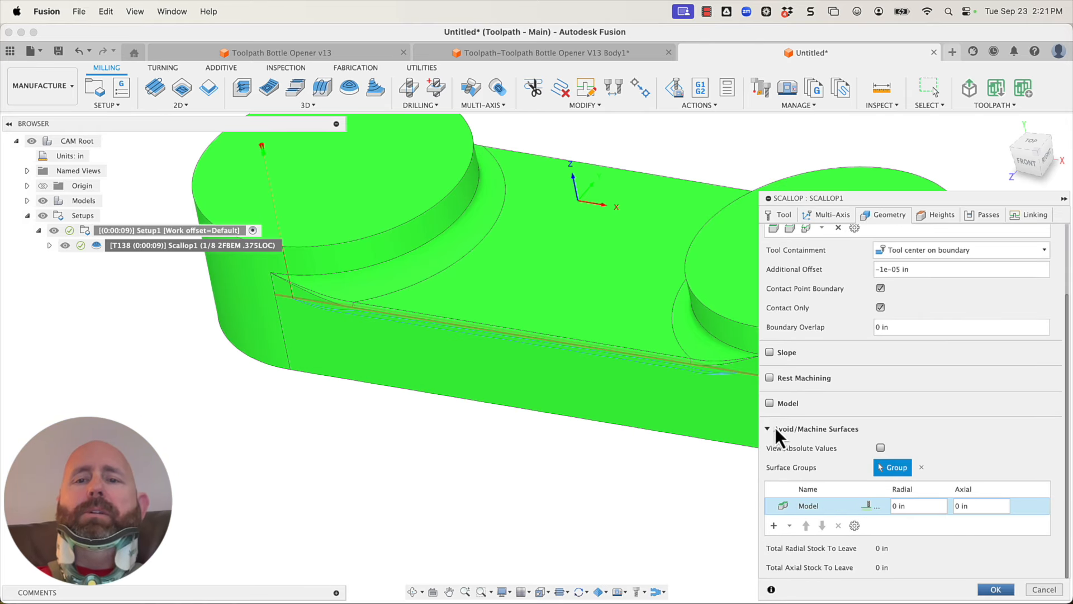
{"action": "key", "text": "Return"}
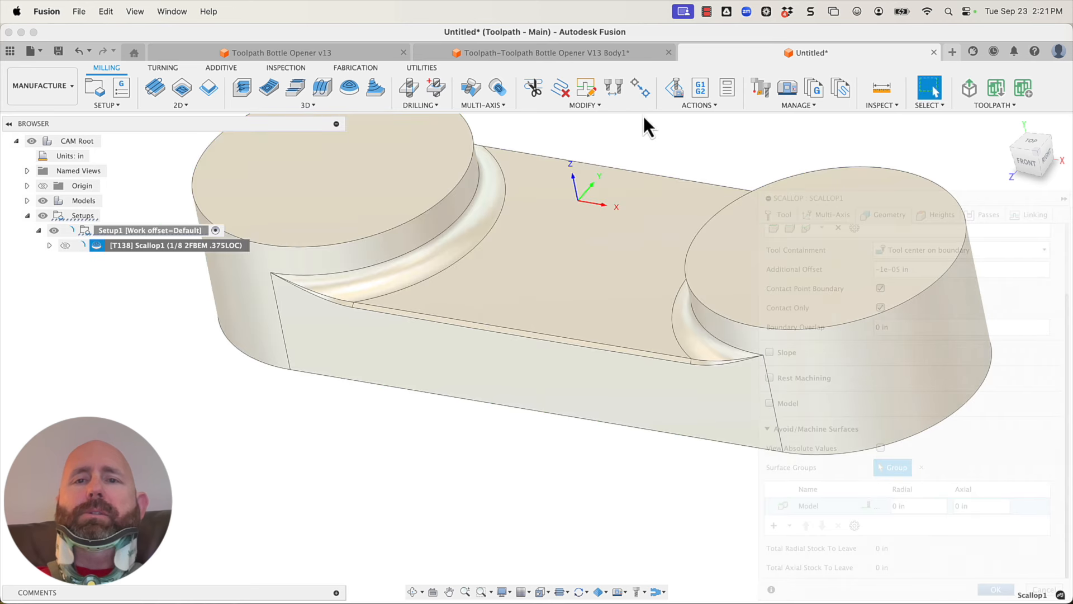
{"action": "scroll", "coordinate": [665, 329], "scroll_direction": "up", "scroll_amount": 5}
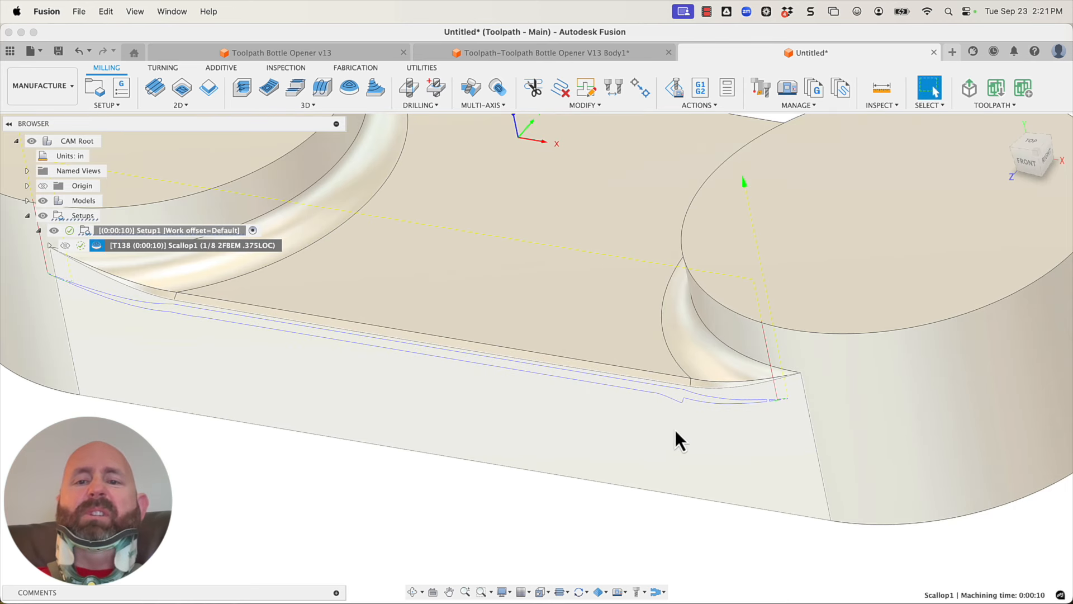
{"action": "scroll", "coordinate": [790, 394], "scroll_direction": "up", "scroll_amount": 5}
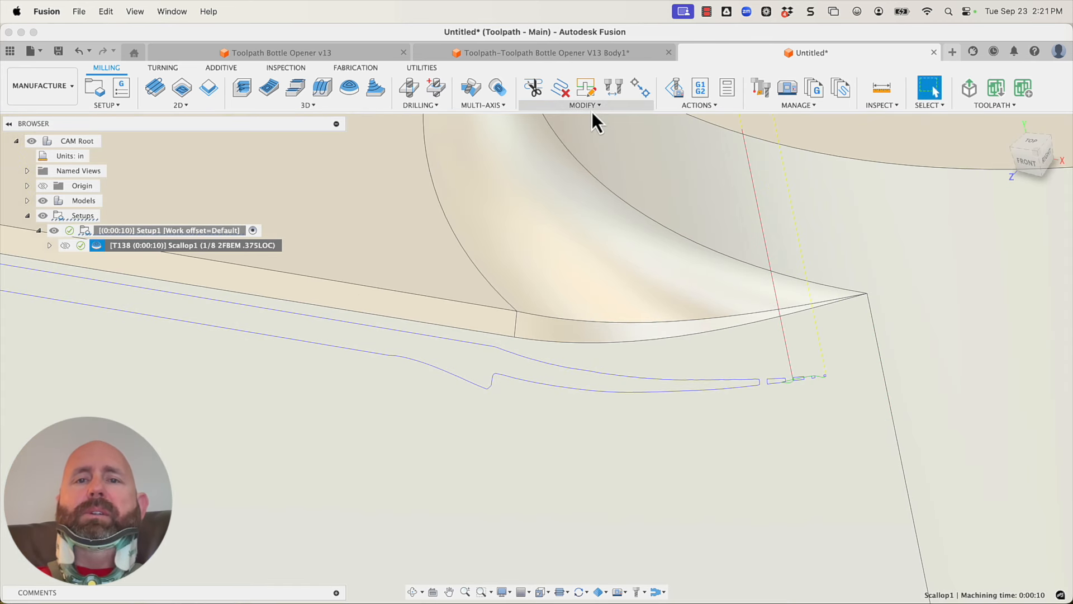
- Trim the small stray loops at the edge's +X curved end with a four-point polygon, keeping the toolpath outside it
{"action": "left_click", "coordinate": [591, 108]}
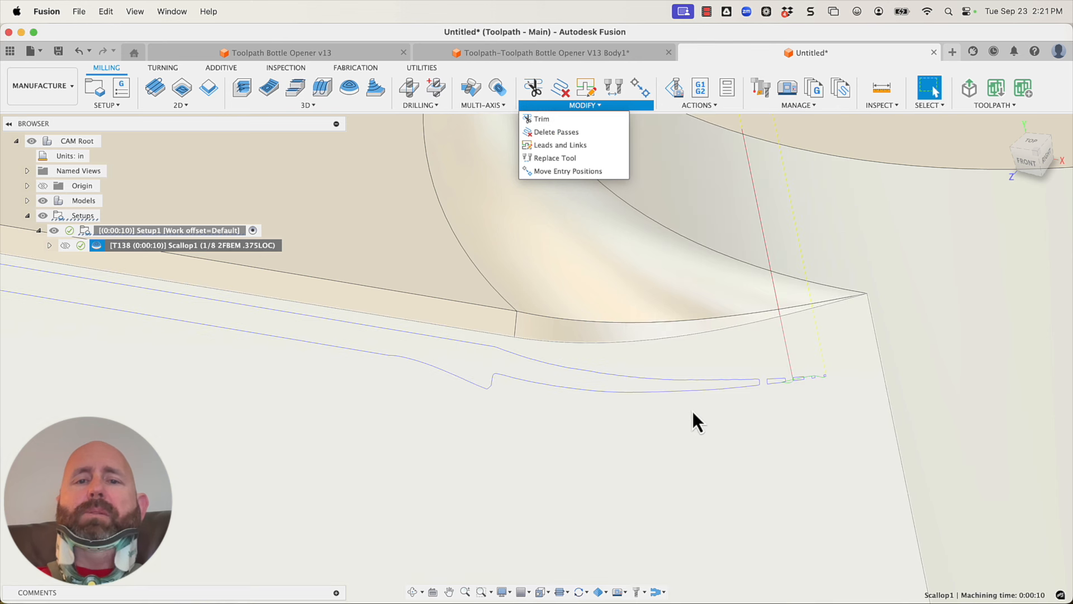
{"action": "scroll", "coordinate": [839, 399], "scroll_direction": "up", "scroll_amount": 5}
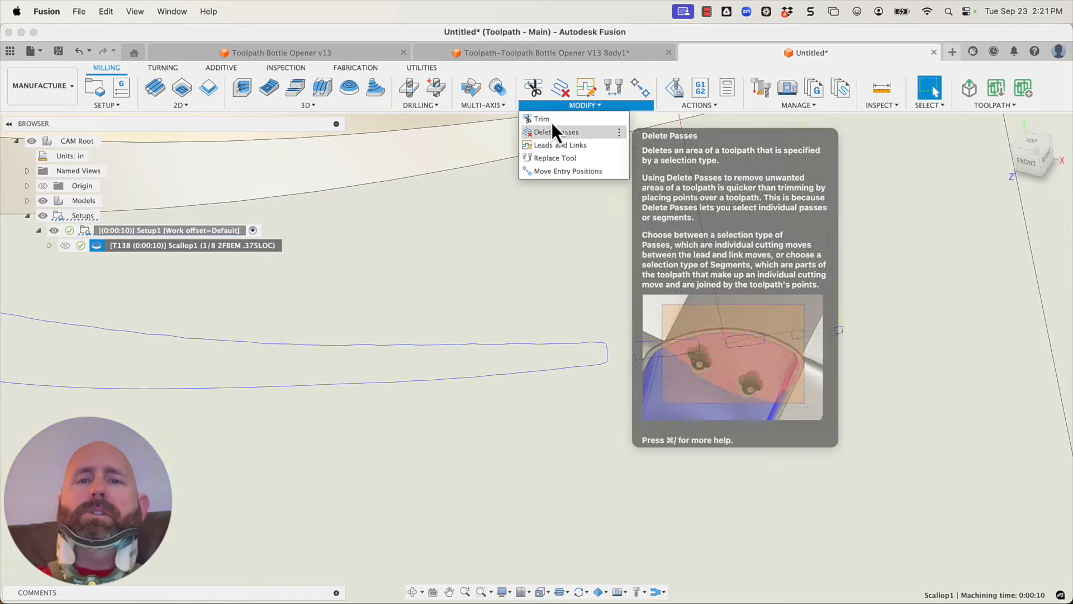
{"action": "left_click", "coordinate": [551, 120]}
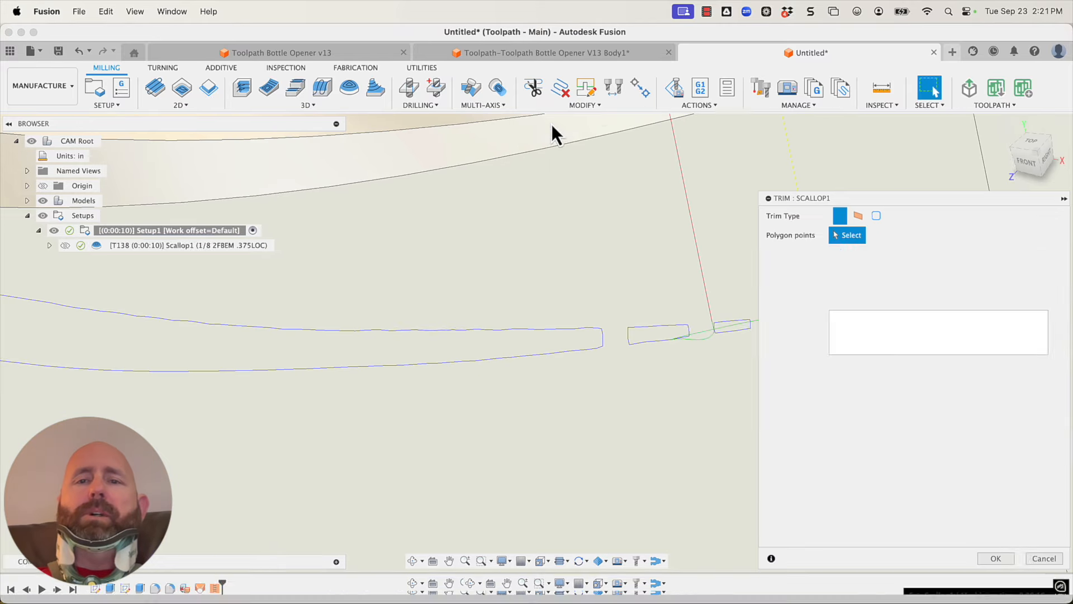
{"action": "scroll", "coordinate": [358, 410], "scroll_direction": "down", "scroll_amount": 5}
{"action": "scroll", "coordinate": [604, 417], "scroll_direction": "up", "scroll_amount": 4}
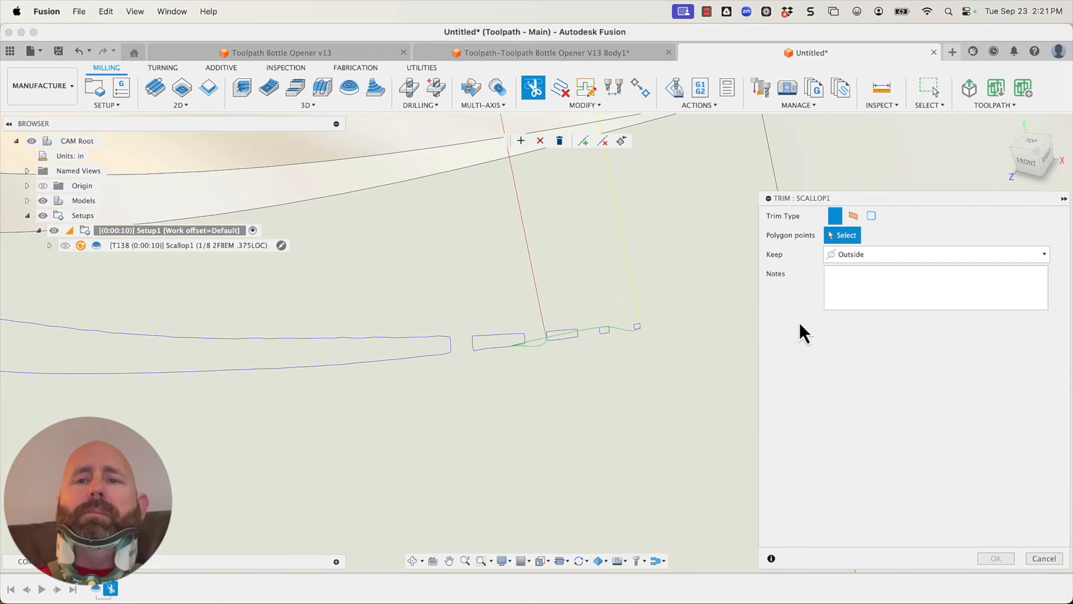
{"action": "left_click", "coordinate": [465, 293]}
{"action": "left_click", "coordinate": [463, 435]}
{"action": "left_click", "coordinate": [708, 338]}
{"action": "left_click", "coordinate": [640, 274]}
{"action": "left_click", "coordinate": [997, 558]}
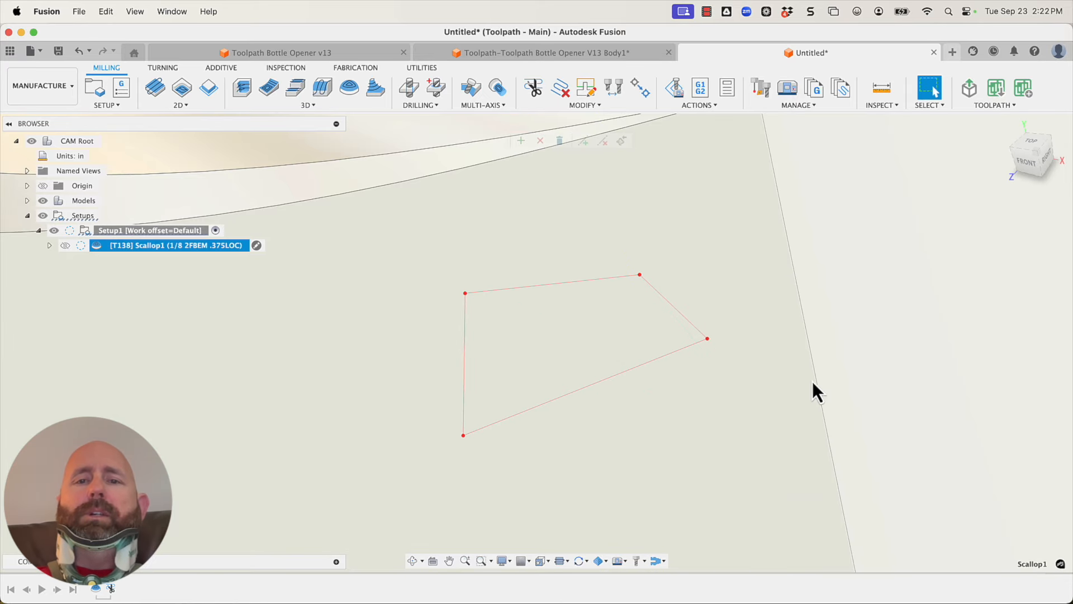
{"action": "scroll", "coordinate": [835, 390], "scroll_direction": "down", "scroll_amount": 10}
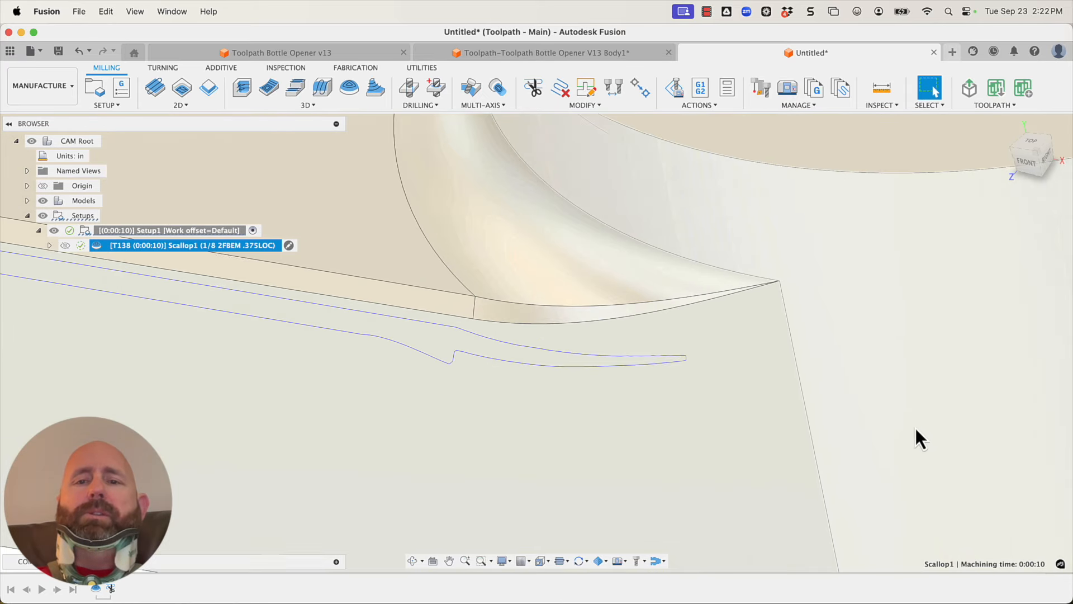
- Trim the two small isolated loops at the edge's -X curved end with a second four-point polygon, keeping the outside
{"action": "scroll", "coordinate": [716, 387], "scroll_direction": "up", "scroll_amount": 10}
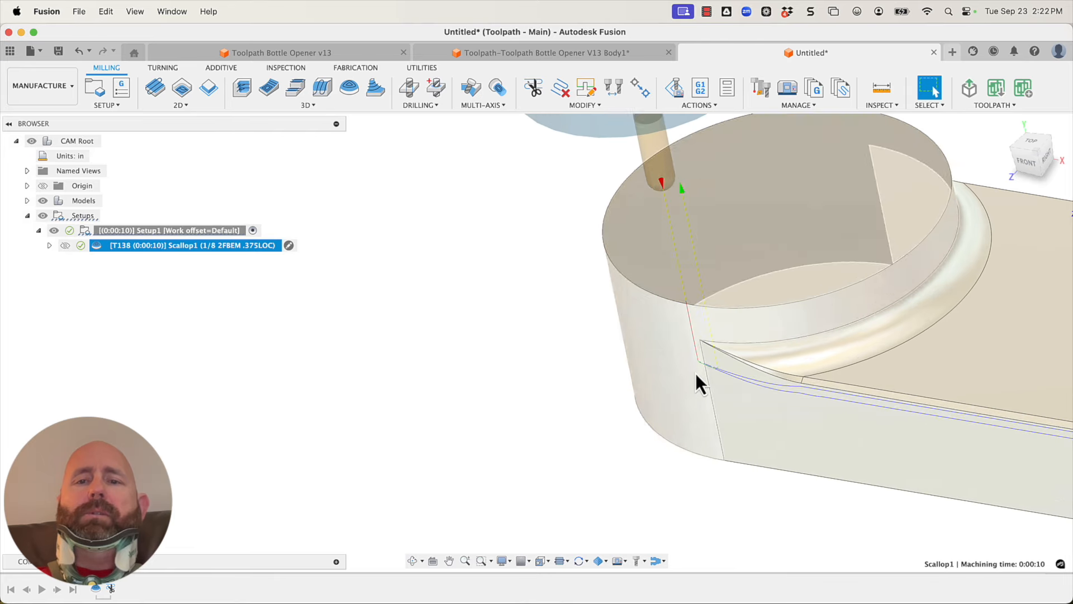
{"action": "scroll", "coordinate": [720, 382], "scroll_direction": "up", "scroll_amount": 10}
{"action": "middle_click_drag", "start_coordinate": [715, 378], "coordinate": [735, 378], "text": "shift"}
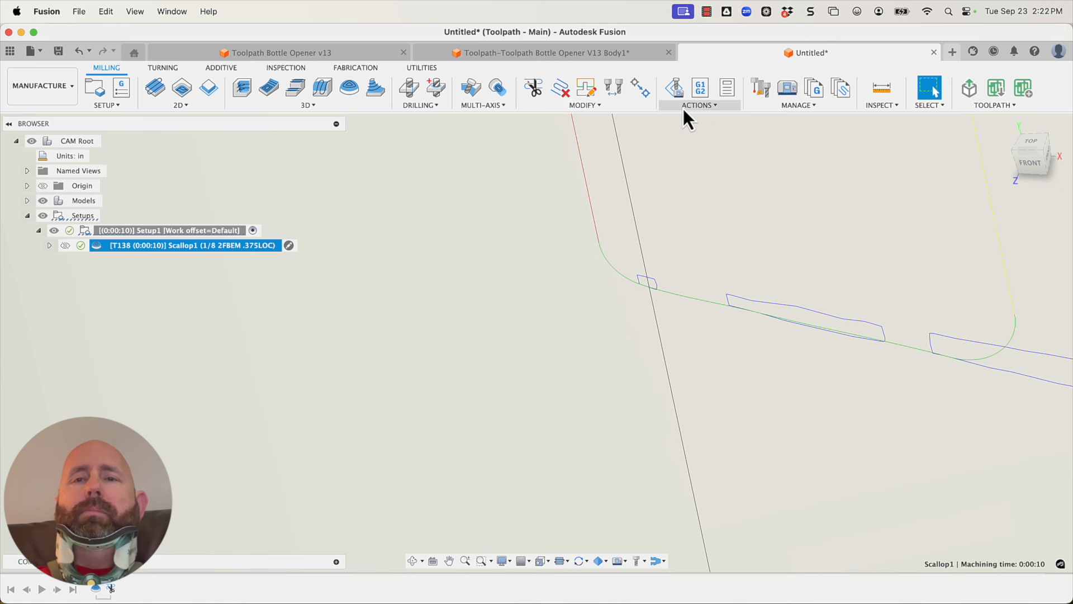
{"action": "left_click", "coordinate": [596, 109]}
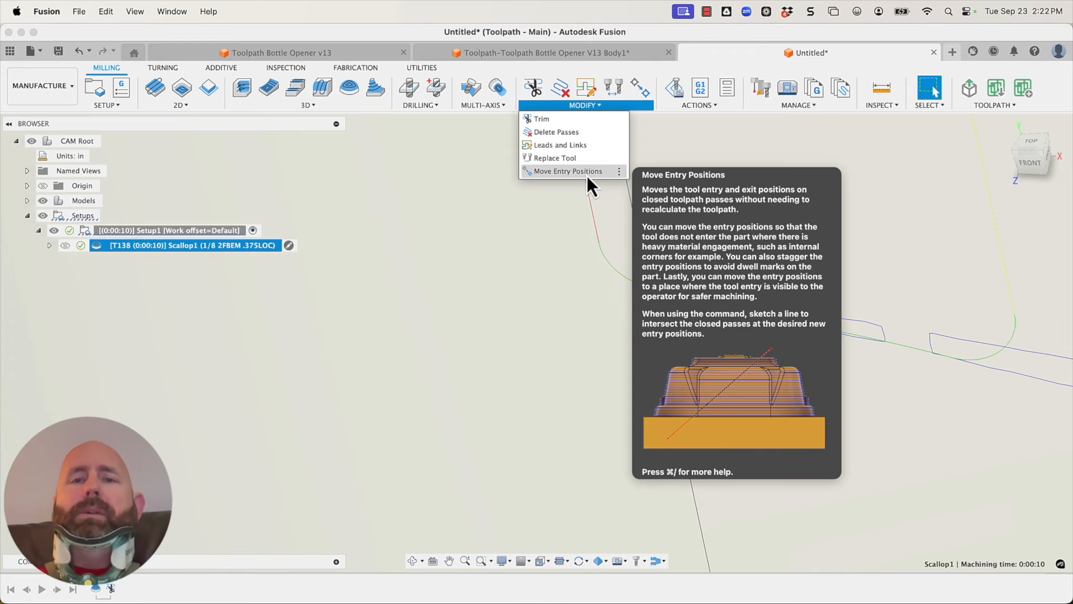
{"action": "left_click", "coordinate": [559, 119]}
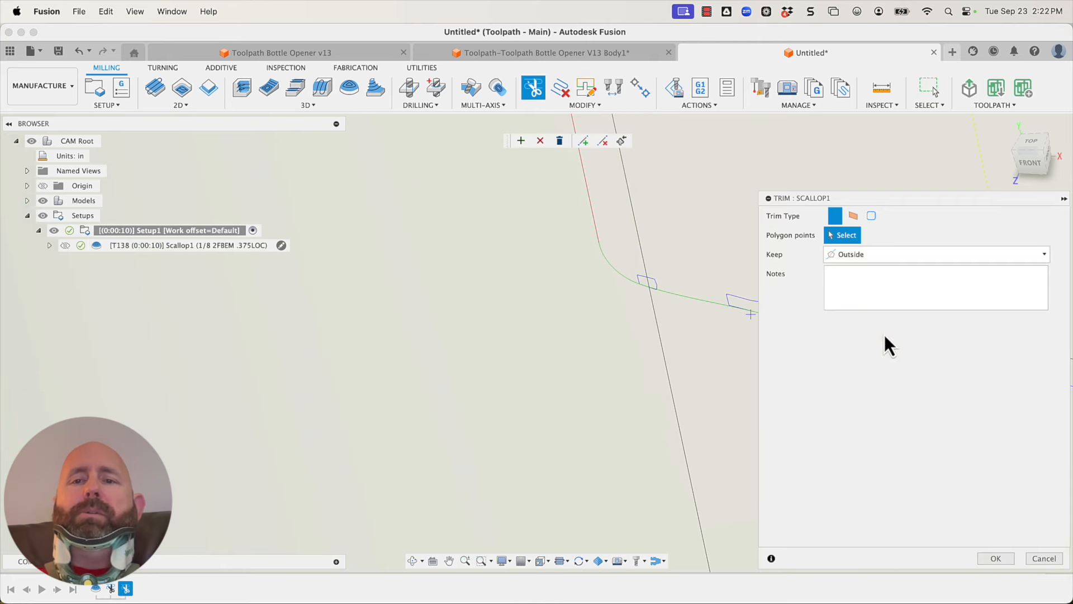
{"action": "scroll", "coordinate": [331, 294], "scroll_direction": "down", "scroll_amount": 5}
{"action": "scroll", "coordinate": [599, 294], "scroll_direction": "up", "scroll_amount": 3}
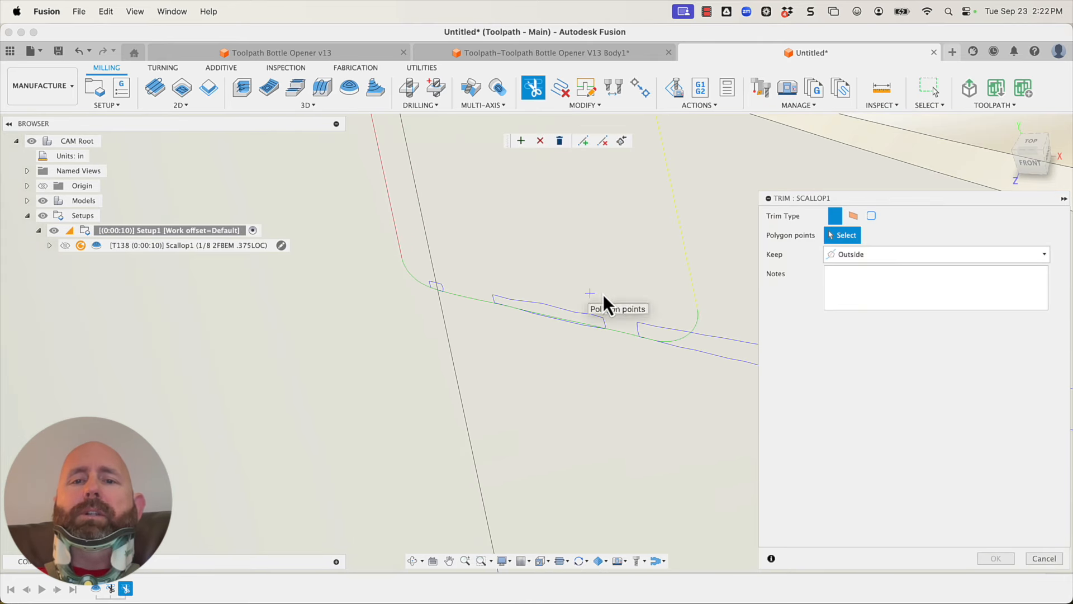
{"action": "left_click", "coordinate": [612, 260]}
{"action": "left_click", "coordinate": [623, 404]}
{"action": "left_click", "coordinate": [331, 308]}
{"action": "left_click", "coordinate": [338, 223]}
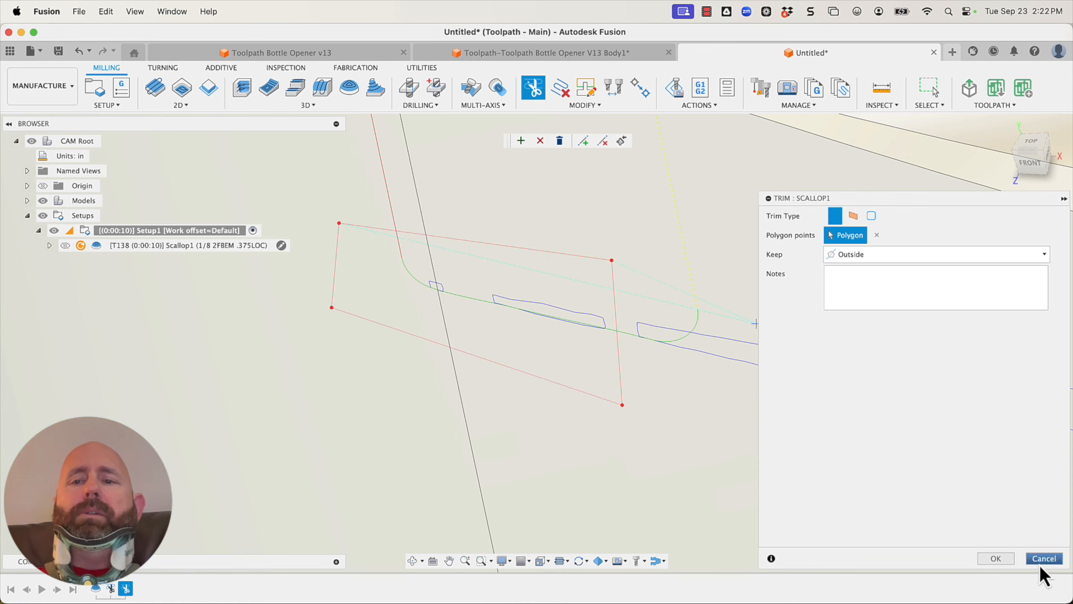
{"action": "left_click", "coordinate": [1001, 561]}
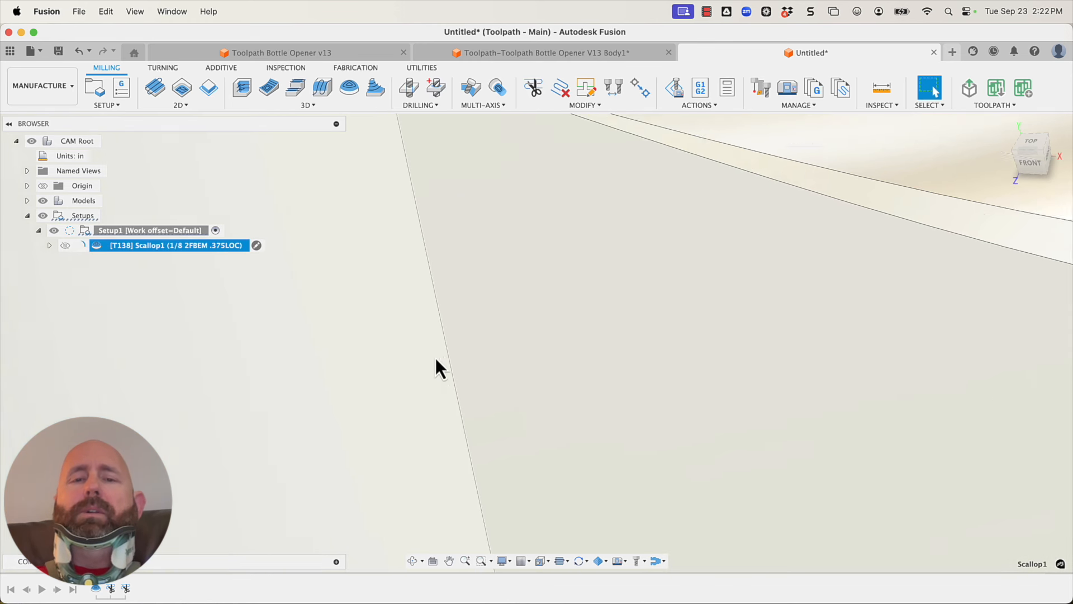
- Examine the trimmed scallop passes along the edge and at both curved ends
{"action": "scroll", "coordinate": [442, 362], "scroll_direction": "down", "scroll_amount": 6}
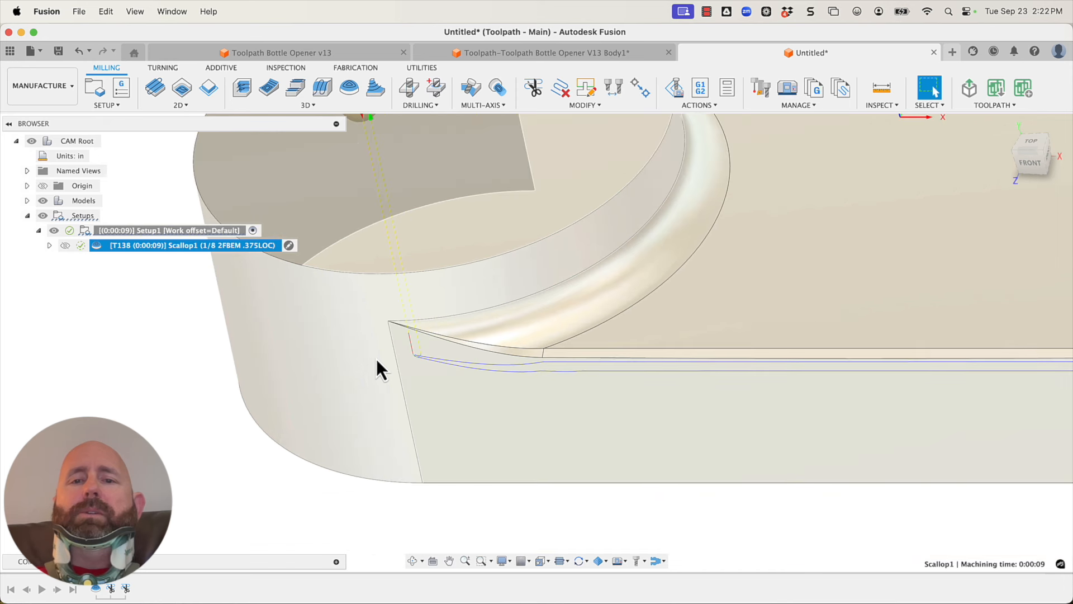
{"action": "scroll", "coordinate": [377, 359], "scroll_direction": "down", "scroll_amount": 5}
{"action": "scroll", "coordinate": [810, 383], "scroll_direction": "up", "scroll_amount": 8}
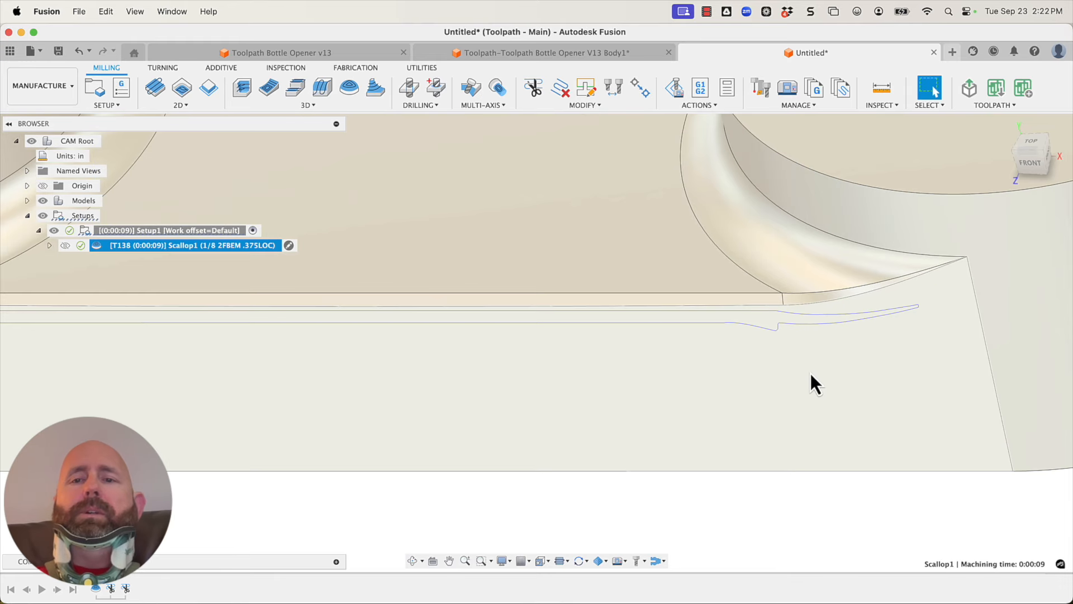
{"action": "scroll", "coordinate": [811, 383], "scroll_direction": "up", "scroll_amount": 3}
{"action": "scroll", "coordinate": [778, 344], "scroll_direction": "up", "scroll_amount": 2}
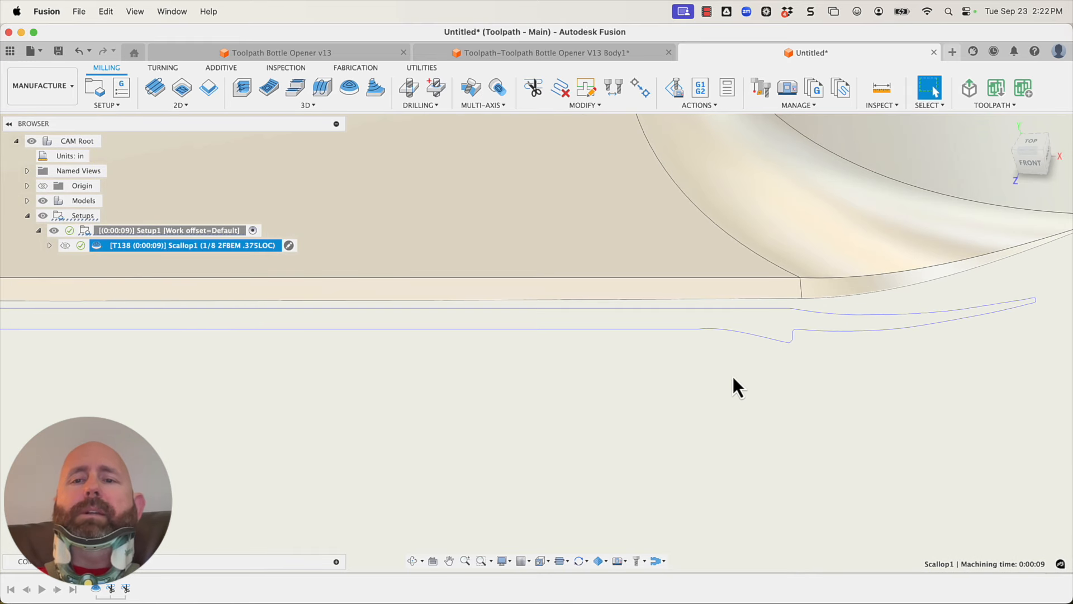
{"action": "scroll", "coordinate": [786, 367], "scroll_direction": "down", "scroll_amount": 2}
{"action": "scroll", "coordinate": [786, 367], "scroll_direction": "down", "scroll_amount": 2}
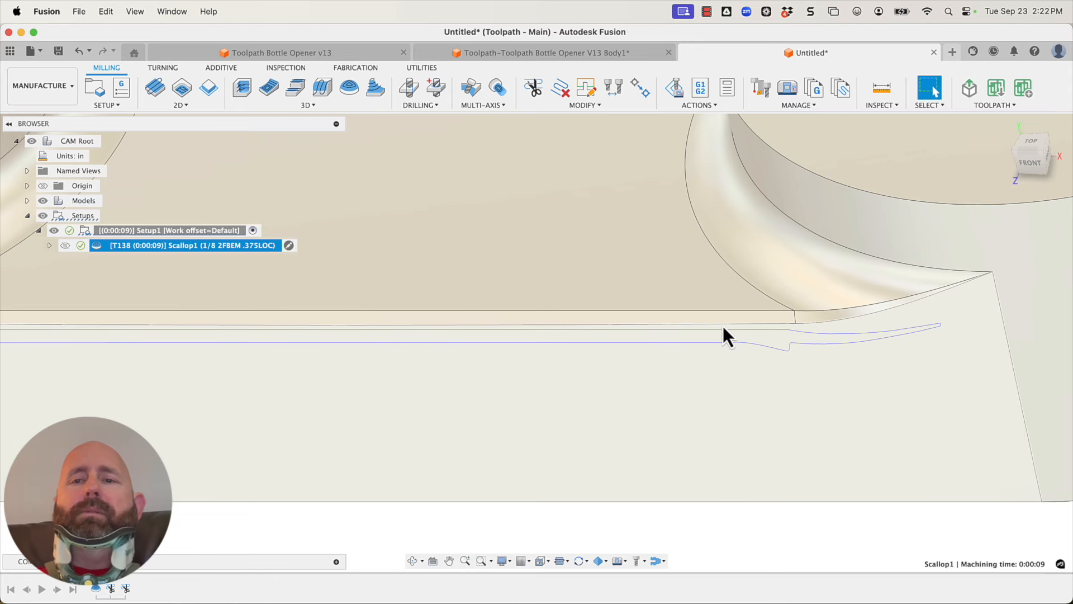
{"action": "scroll", "coordinate": [783, 404], "scroll_direction": "down", "scroll_amount": 3}
{"action": "scroll", "coordinate": [783, 401], "scroll_direction": "down", "scroll_amount": 5}
{"action": "middle_click_drag", "start_coordinate": [782, 401], "coordinate": [804, 374], "text": "shift"}
{"action": "middle_click_drag", "start_coordinate": [619, 354], "coordinate": [587, 323], "text": "shift"}
{"action": "scroll", "coordinate": [487, 336], "scroll_direction": "up", "scroll_amount": 4}
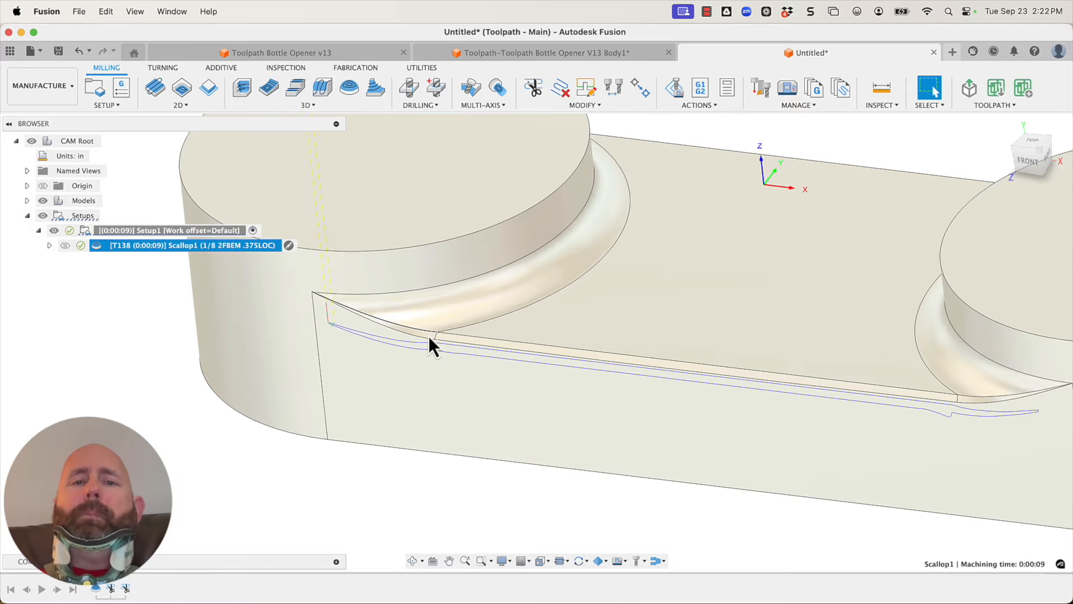
{"action": "scroll", "coordinate": [429, 342], "scroll_direction": "up", "scroll_amount": 2}
{"action": "scroll", "coordinate": [504, 370], "scroll_direction": "down", "scroll_amount": 3}
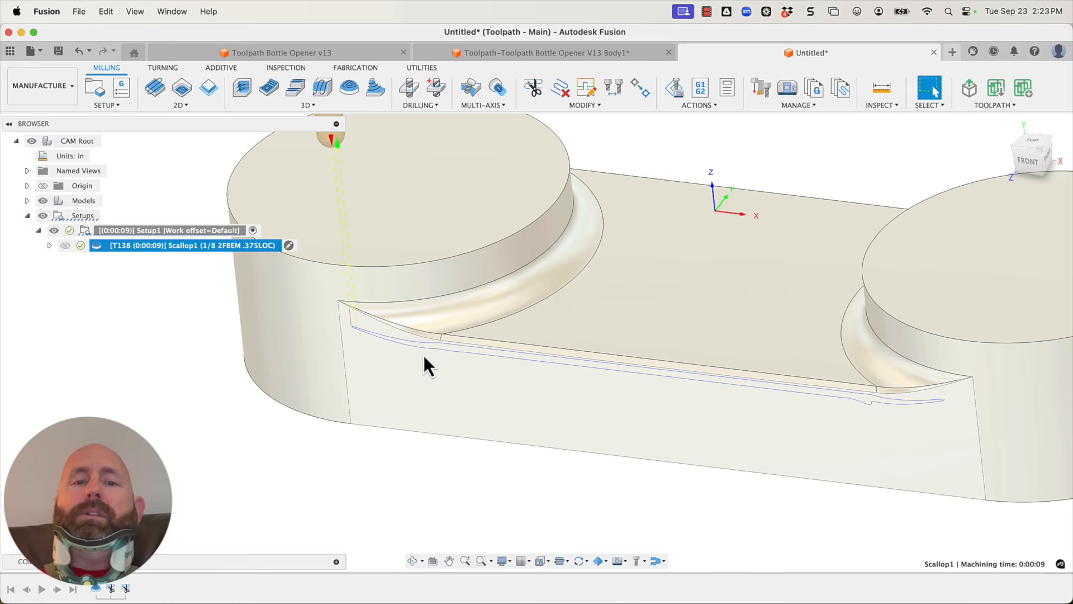
- Open the simulation of the trimmed scallop operation and examine the toolpath at the -X curved end
{"action": "right_click", "coordinate": [212, 248]}
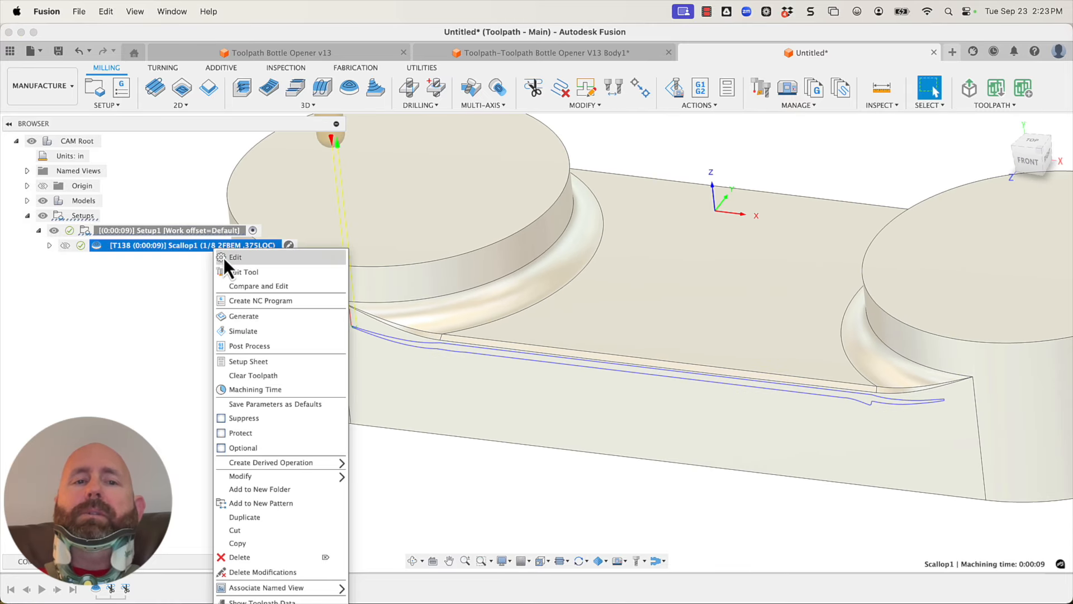
{"action": "left_click", "coordinate": [239, 334]}
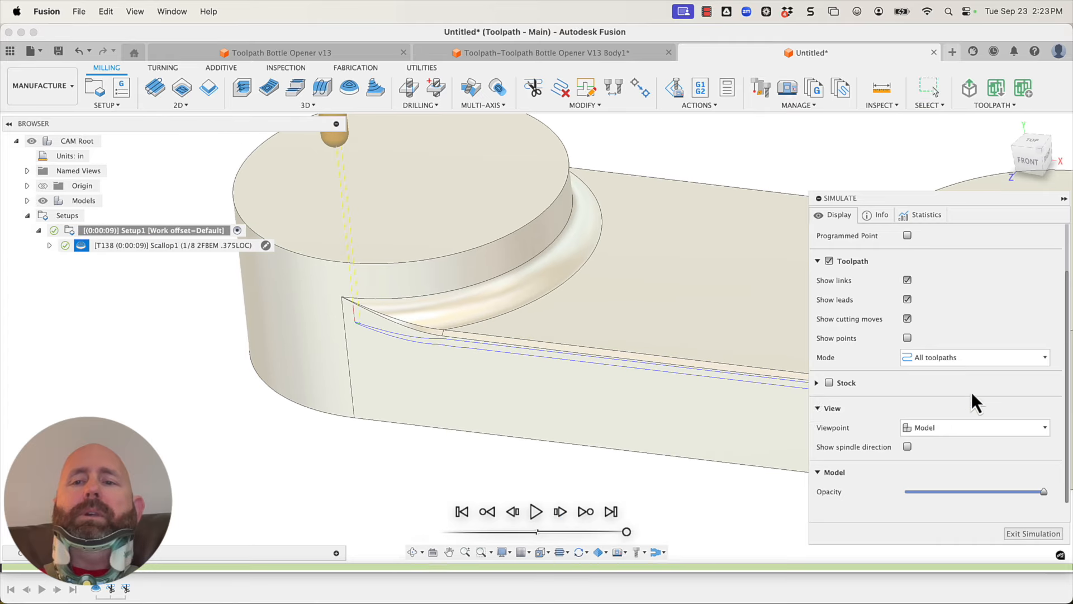
{"action": "scroll", "coordinate": [370, 314], "scroll_direction": "up", "scroll_amount": 5}
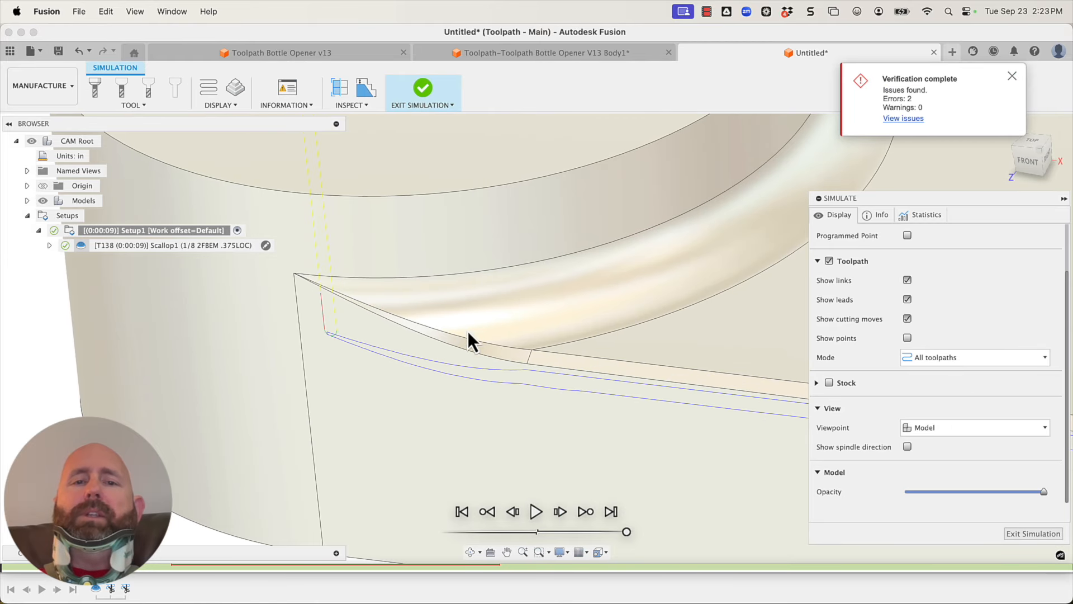
{"action": "scroll", "coordinate": [425, 357], "scroll_direction": "down", "scroll_amount": 5}
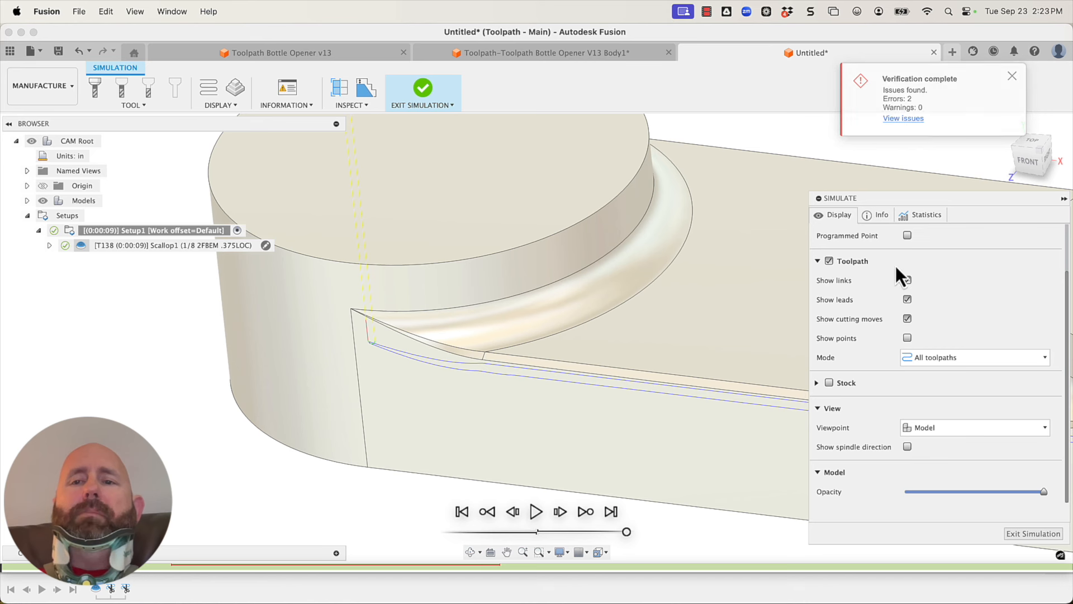